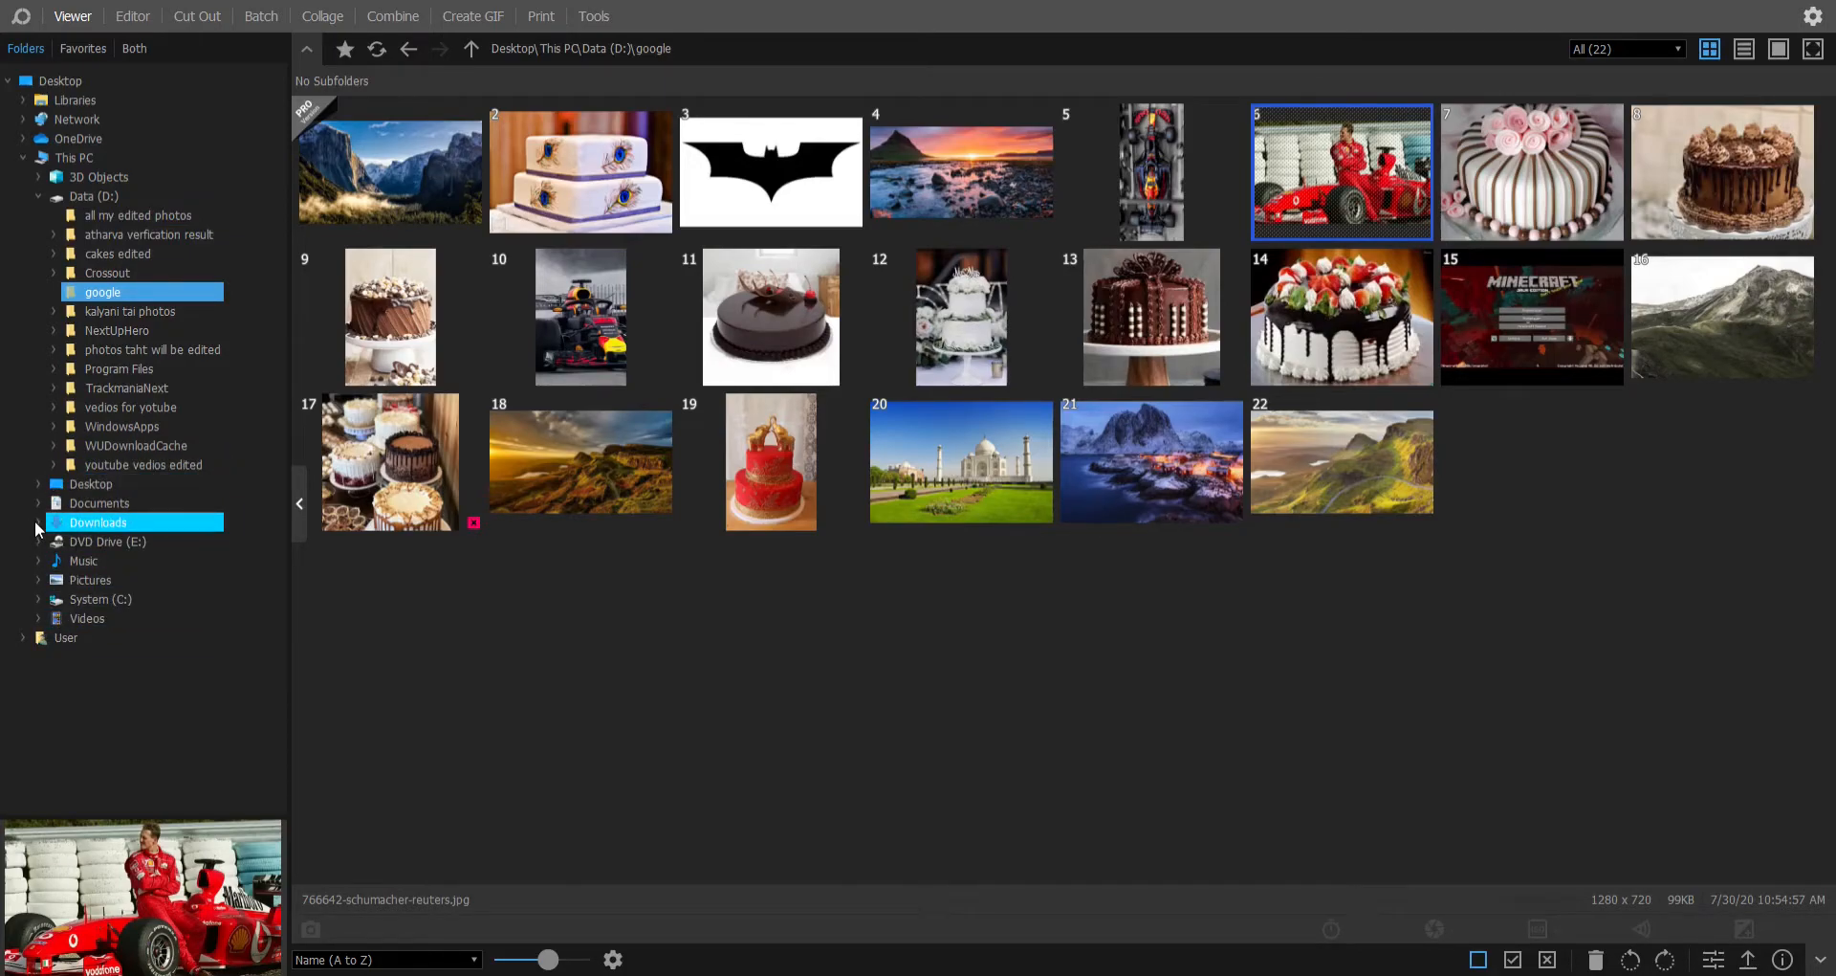
pyautogui.click(39, 522)
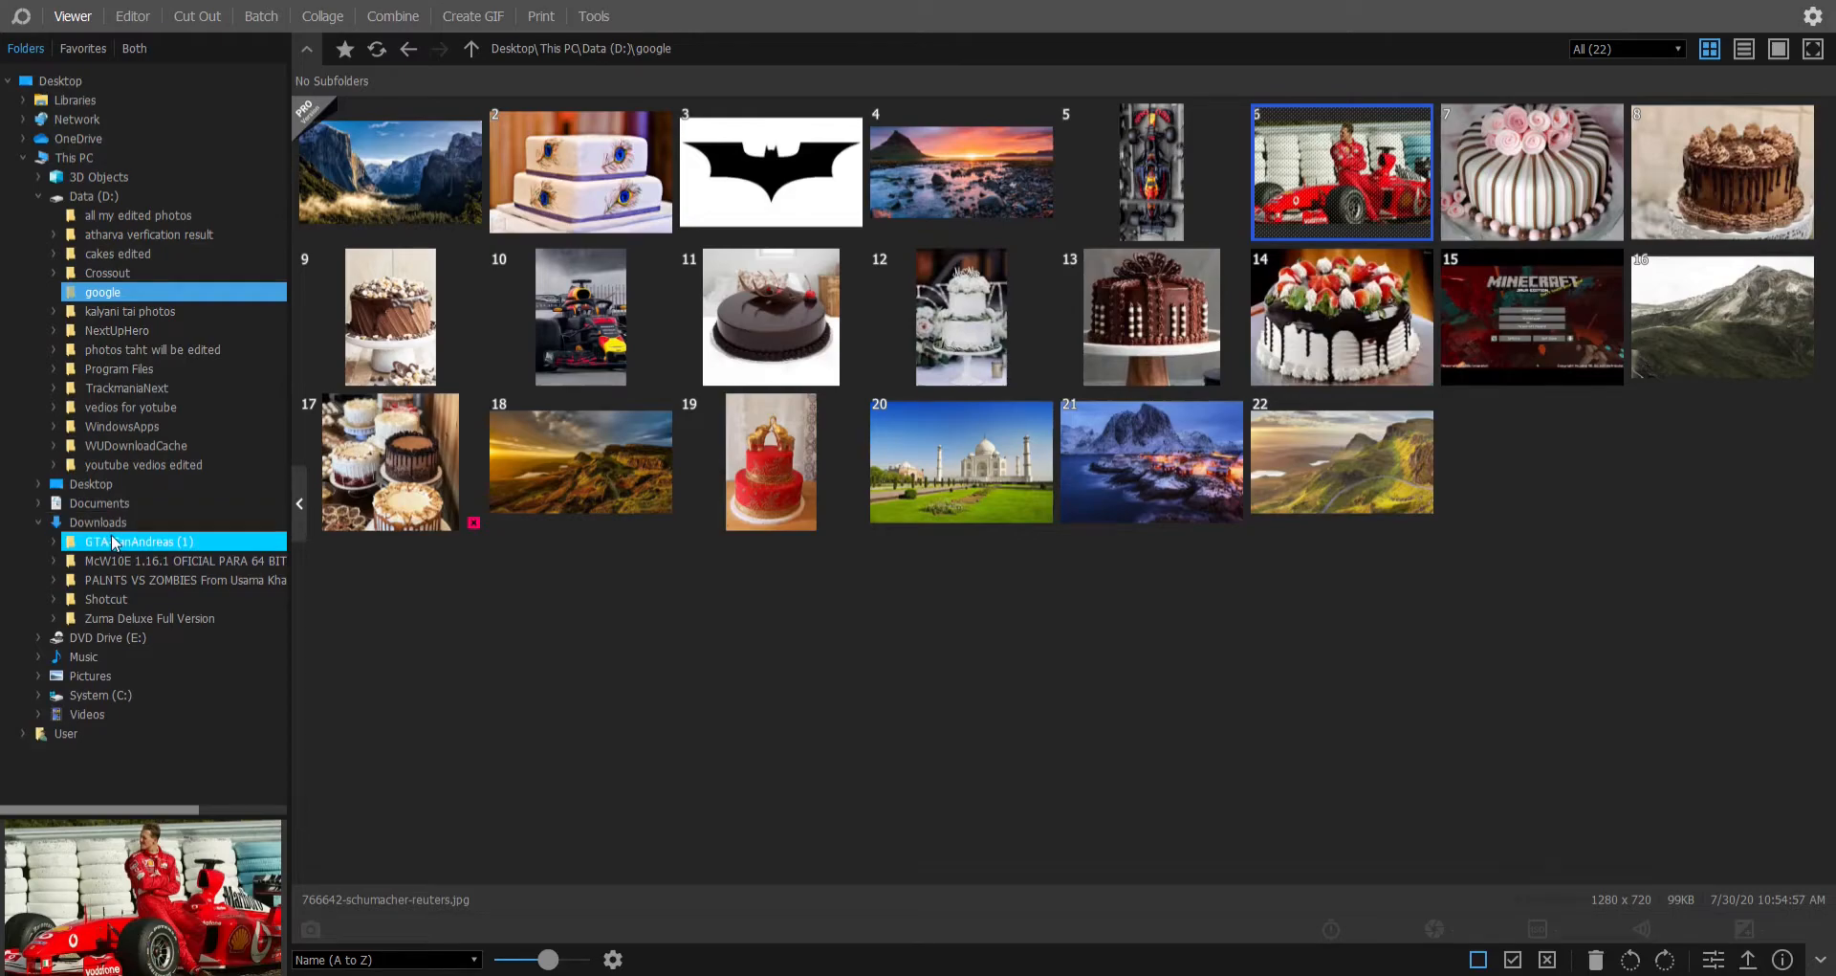
pyautogui.click(38, 522)
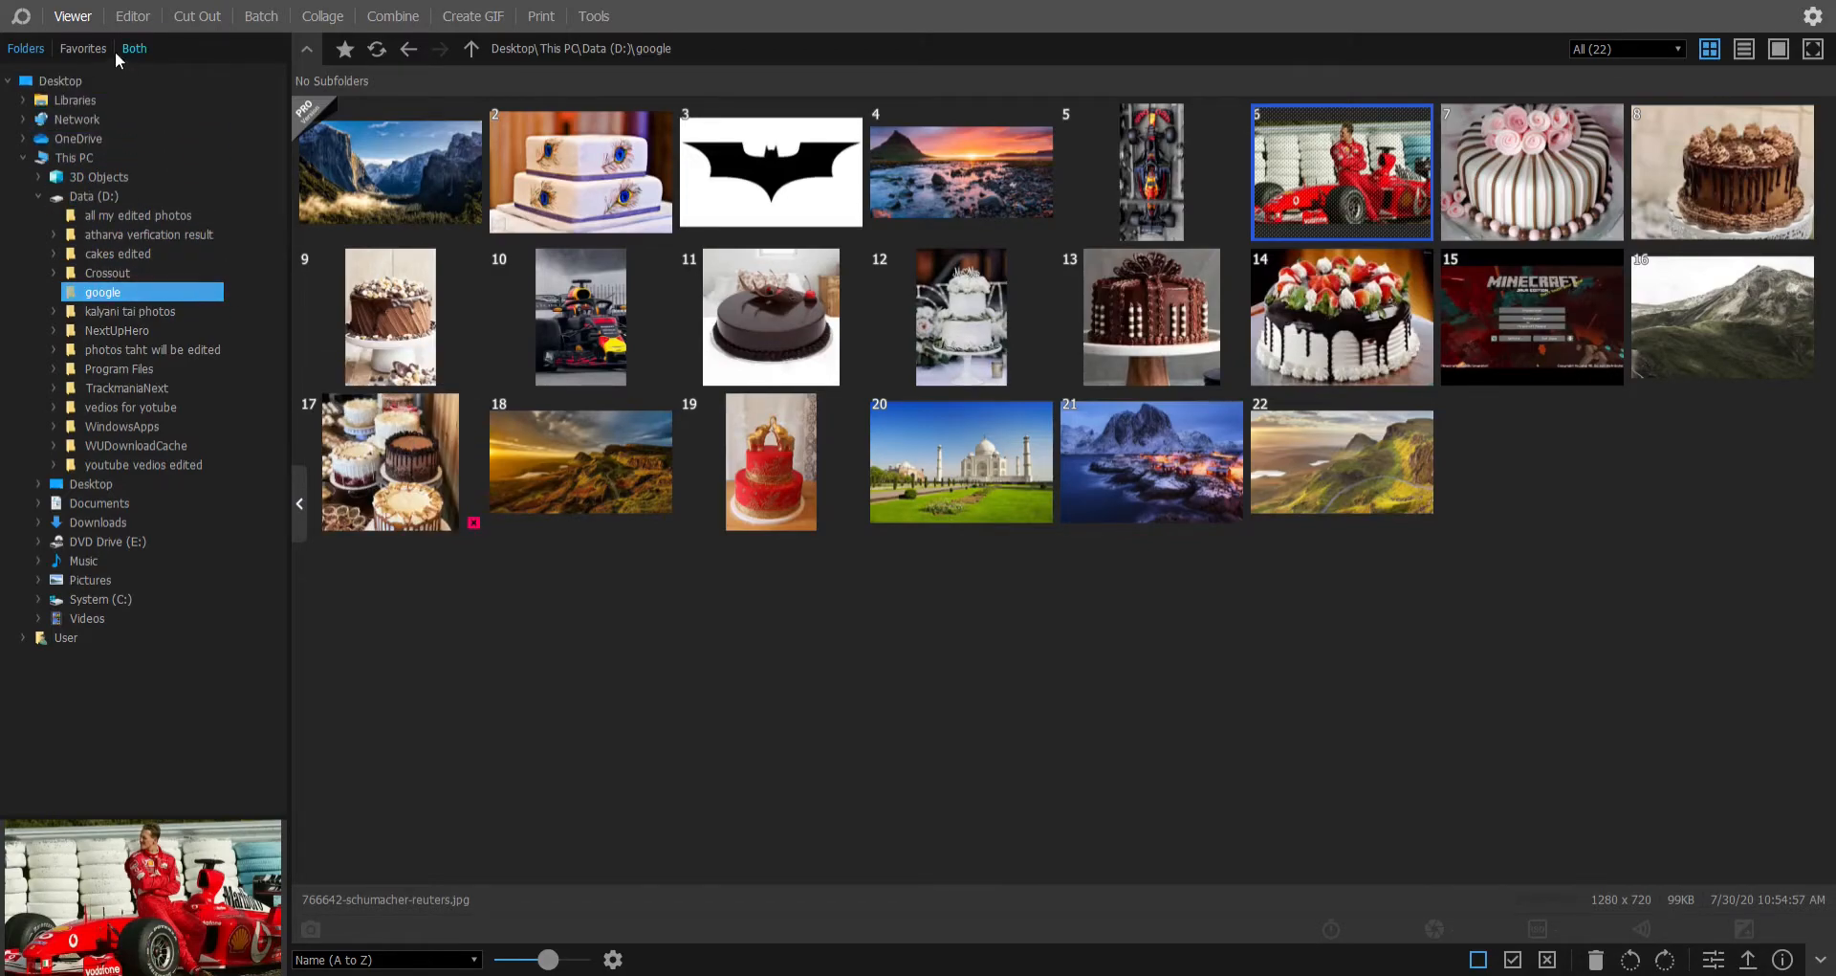
# Step: Open the striped cake photo with pink roses from the google folder in the editor
pyautogui.click(132, 17)
pyautogui.click(90, 58)
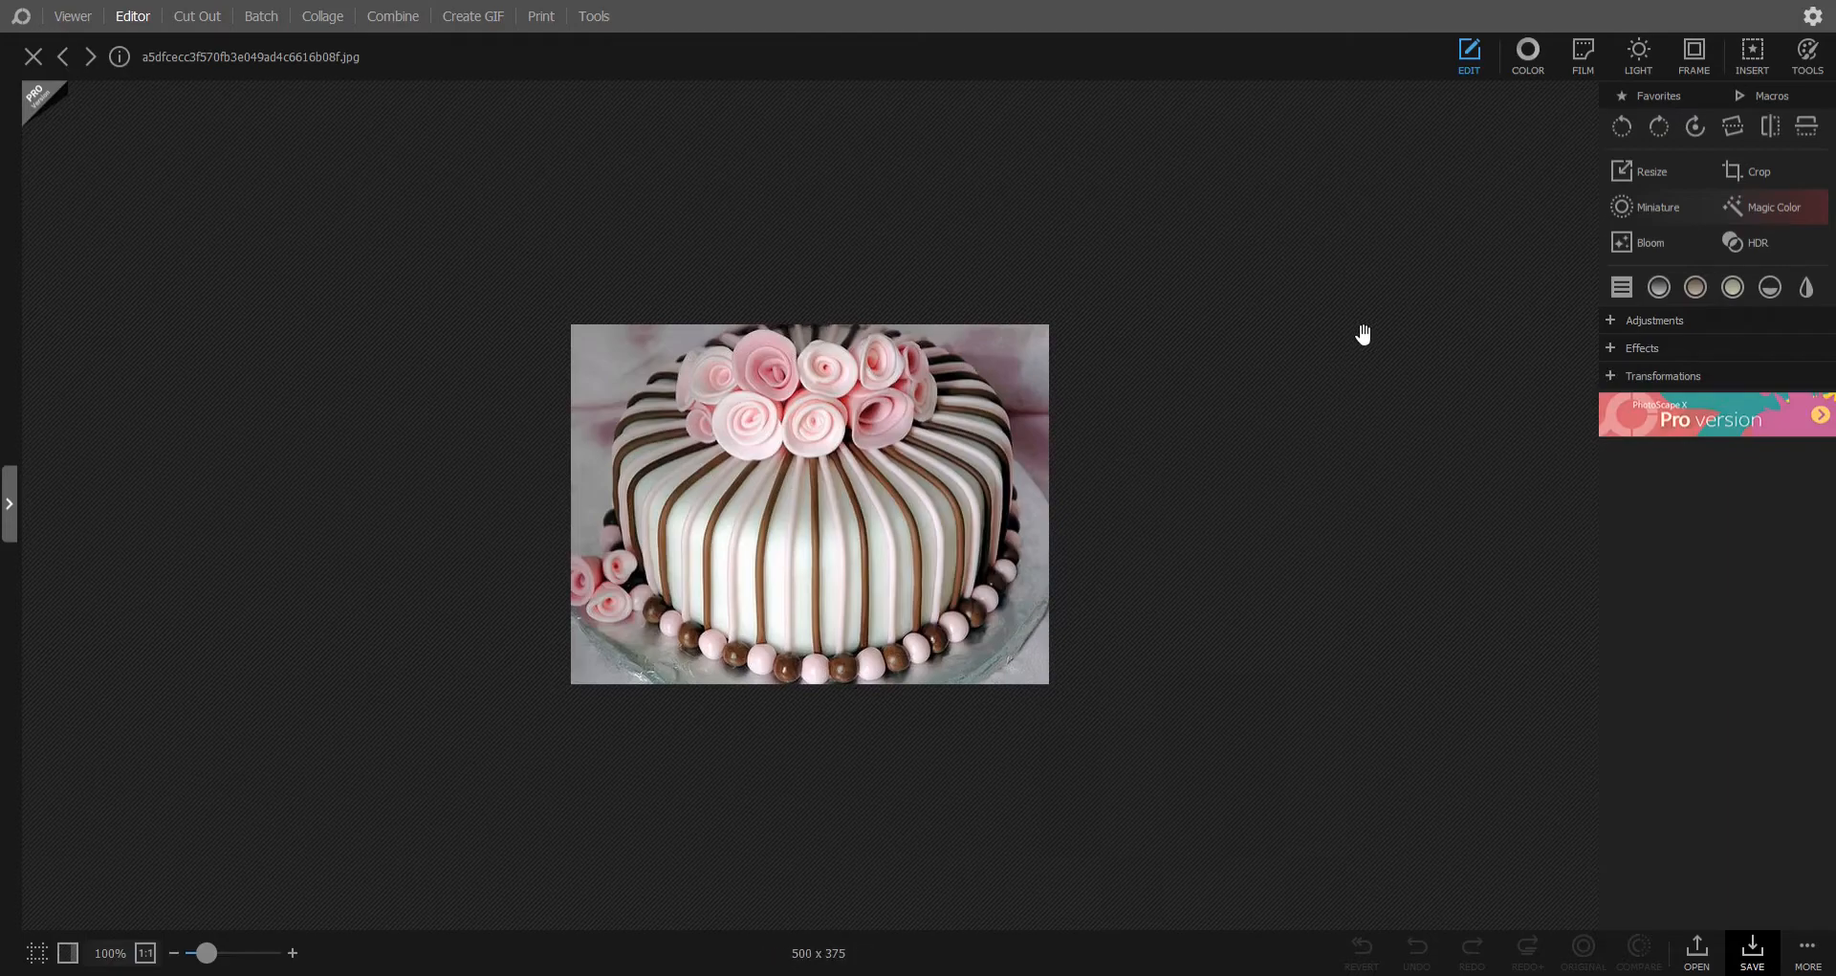
# Step: Adjust the cake photo's color with Darken at 13, Deepen at 10 and Vibrance at 23
pyautogui.click(1528, 55)
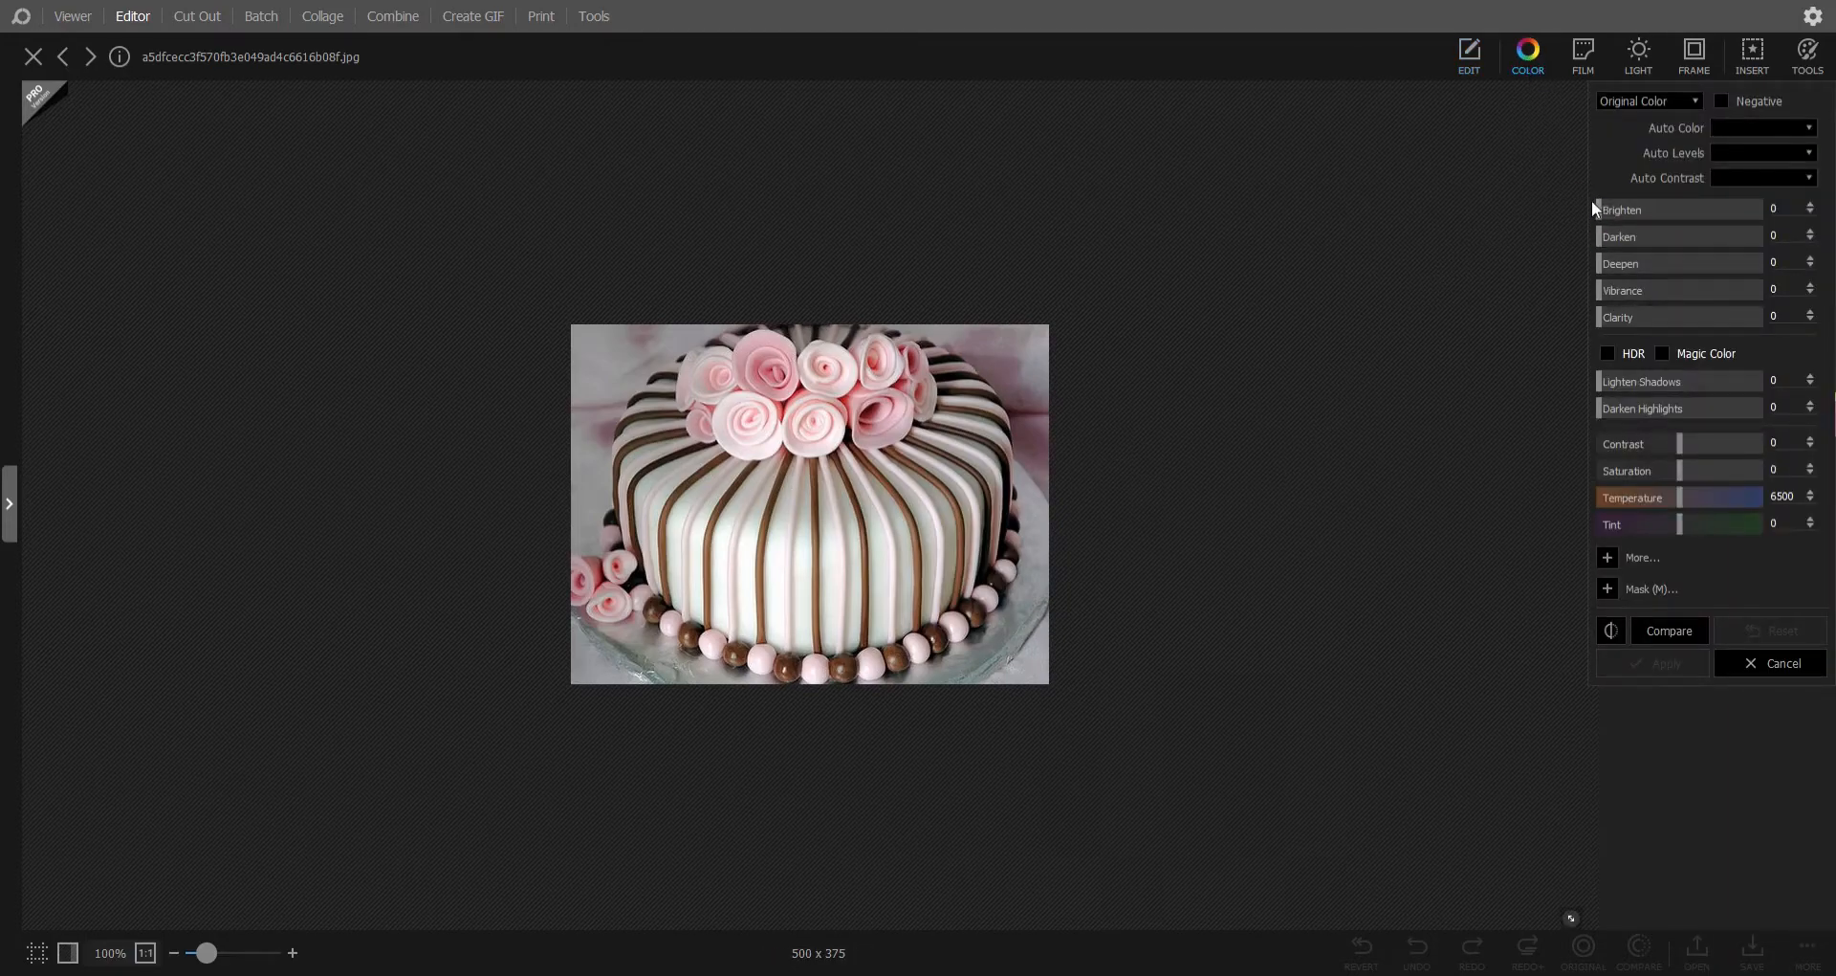
pyautogui.moveTo(1606, 246); pyautogui.dragTo(1619, 239)
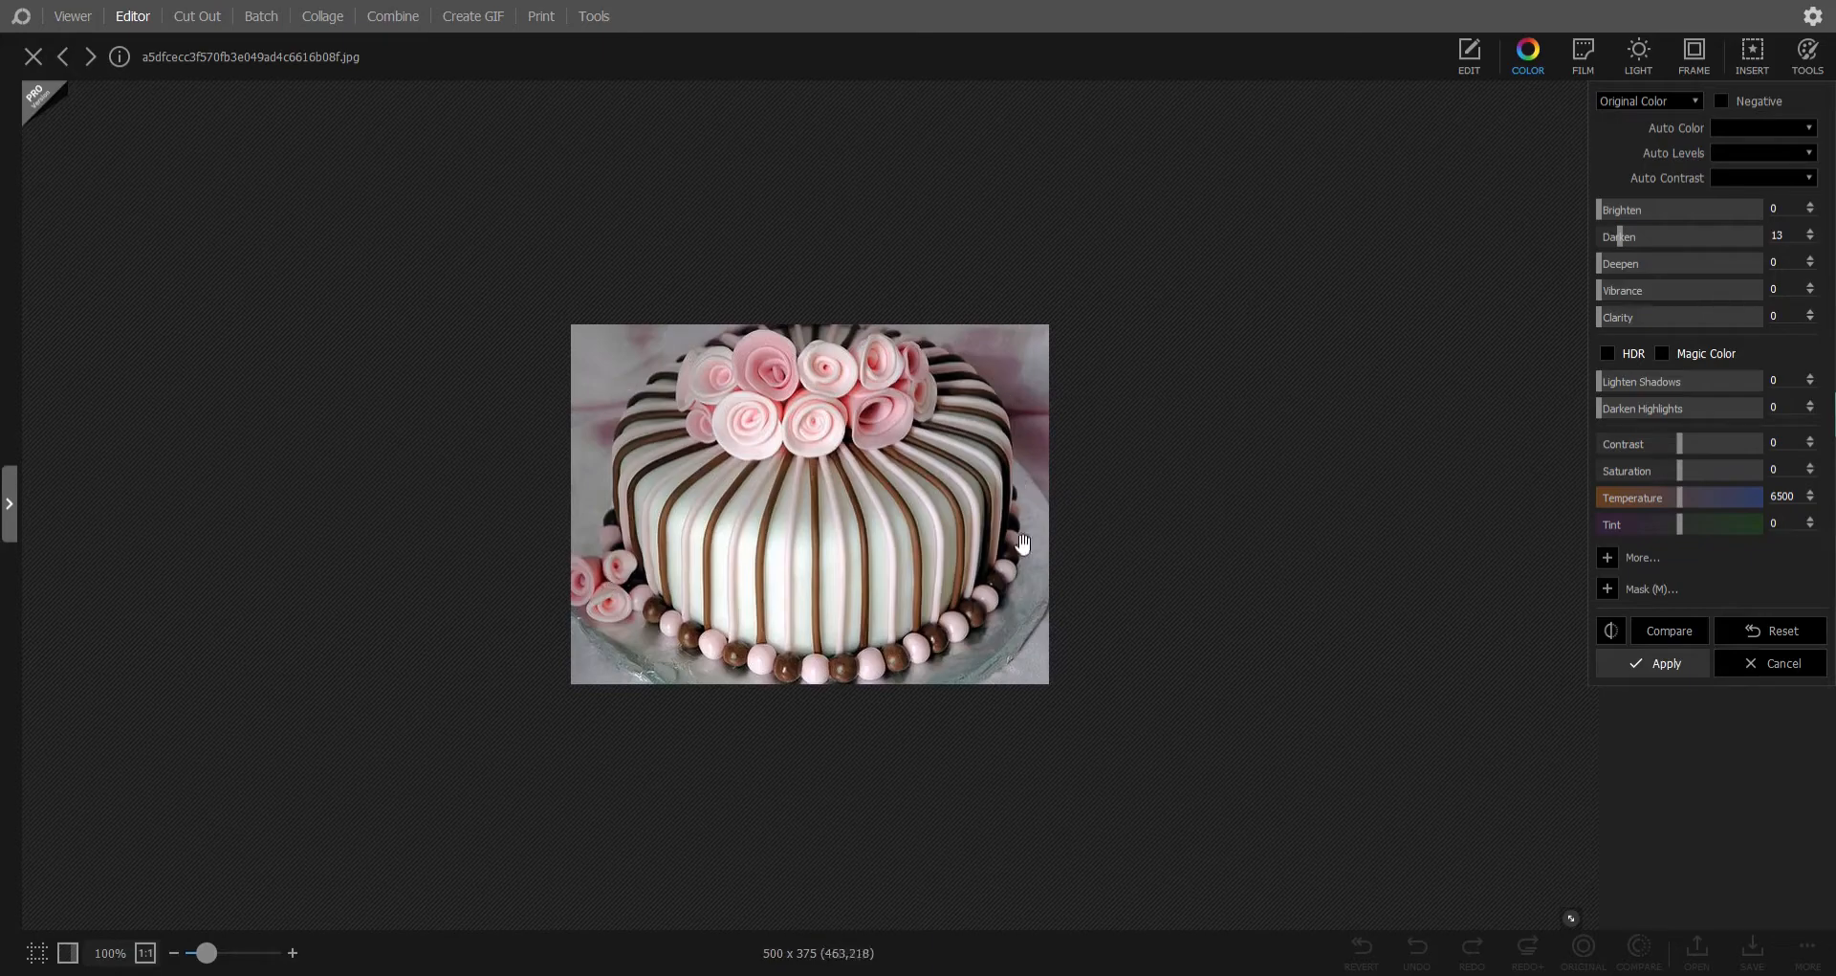
pyautogui.moveTo(1605, 299)
pyautogui.mouseDown()
pyautogui.moveTo(1631, 295)
pyautogui.moveTo(1610, 267)
pyautogui.moveTo(1637, 290)
pyautogui.mouseUp()
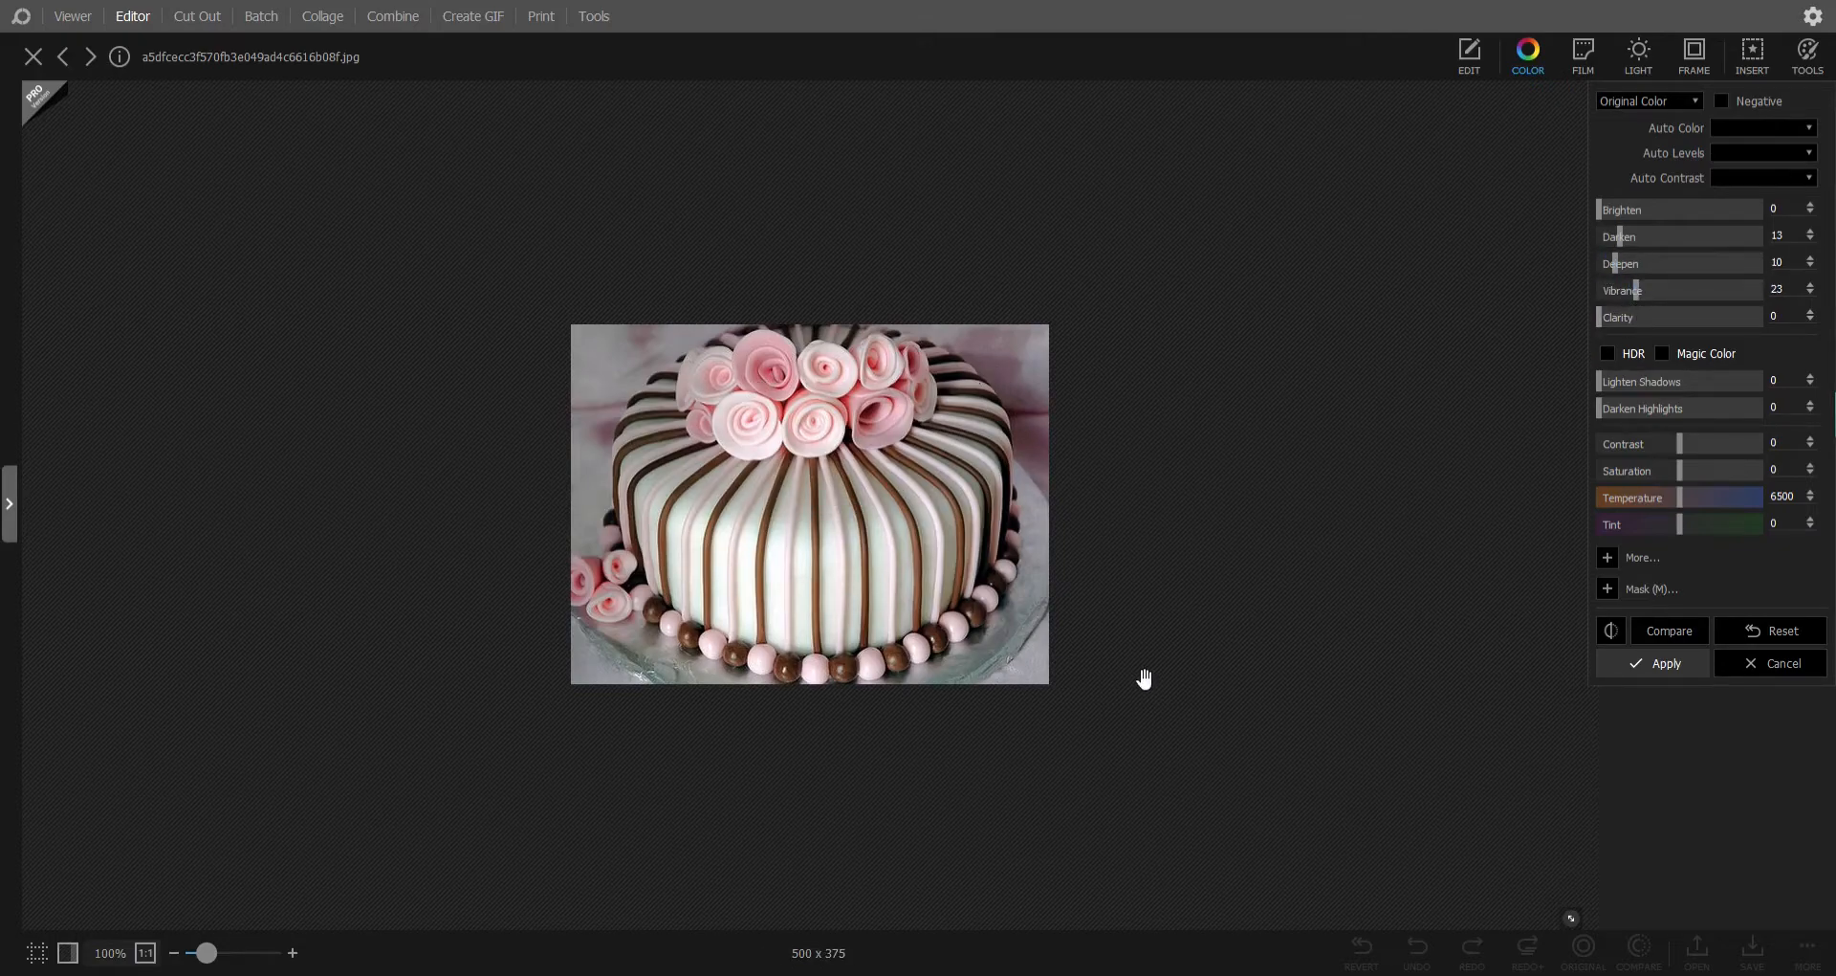
# Step: Set Contrast to 12, Saturation to 17 and Temperature to 5816, shift Tint toward magenta, and apply the color adjustments
pyautogui.moveTo(1684, 438); pyautogui.dragTo(1660, 496)
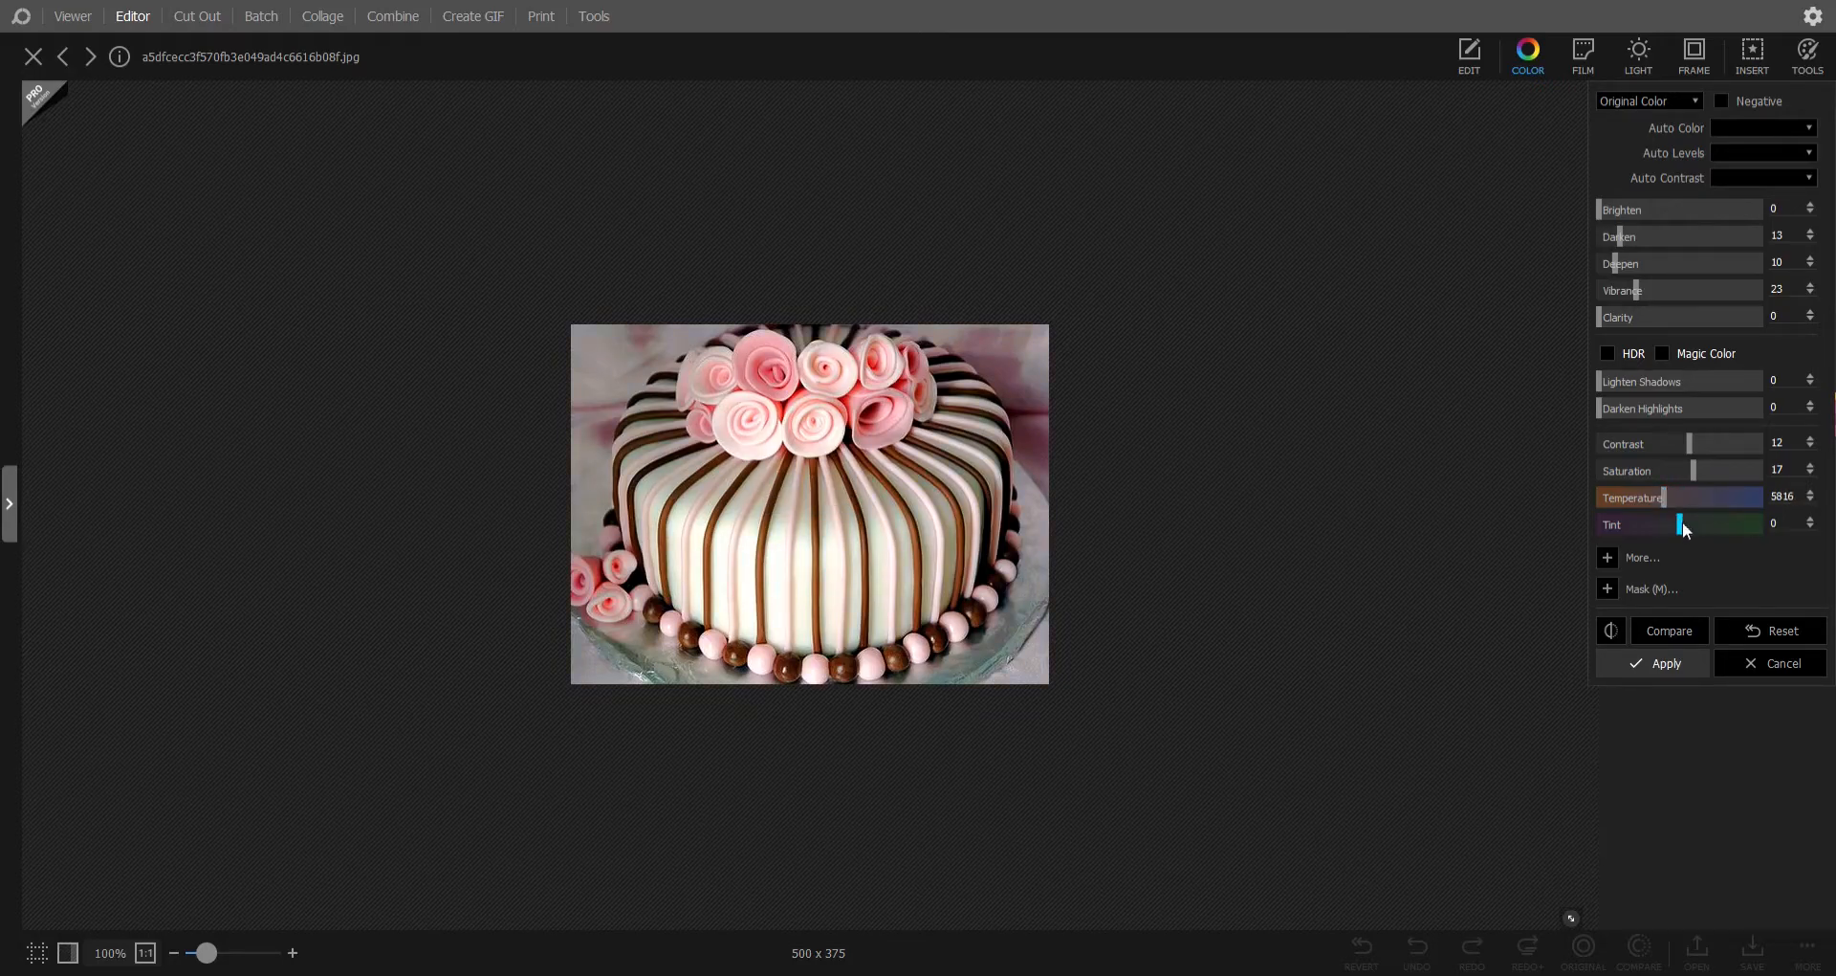
pyautogui.moveTo(1690, 520); pyautogui.dragTo(1663, 524)
pyautogui.moveTo(1670, 525); pyautogui.dragTo(1671, 525)
pyautogui.click(1693, 666)
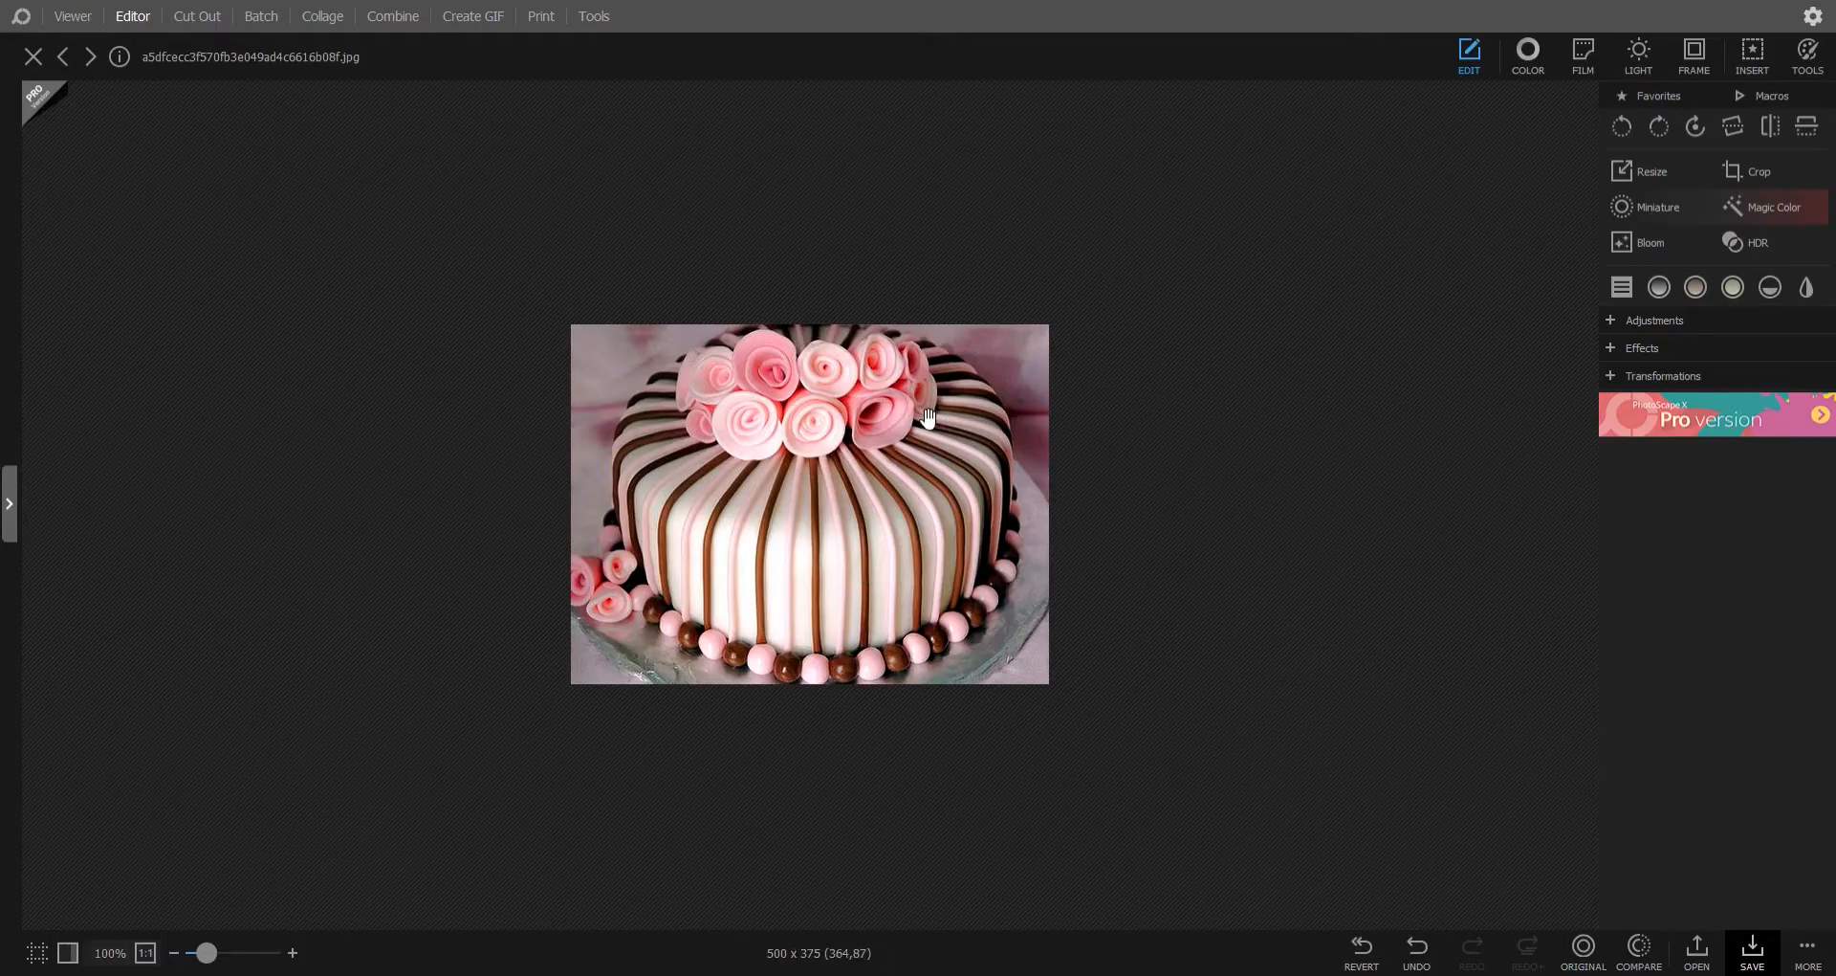
# Step: Undo the applied color adjustments, try redoing them, and revert the cake photo to its original colors
pyautogui.click(1418, 952)
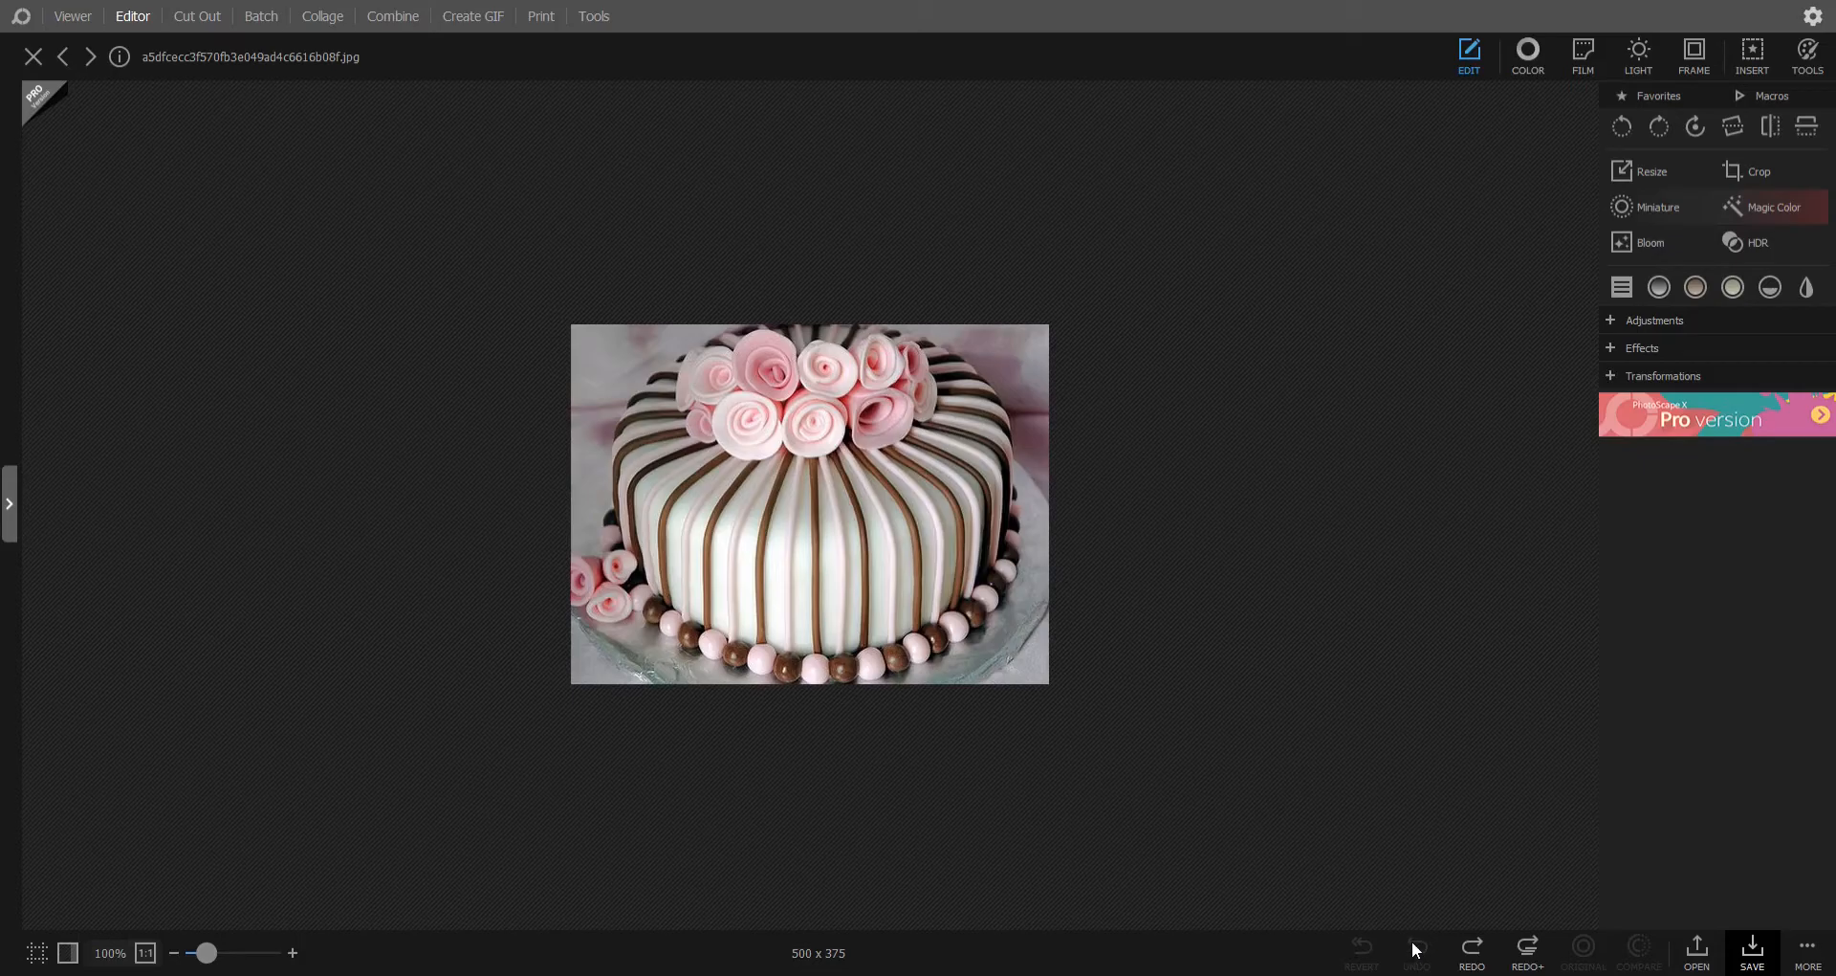
pyautogui.click(1470, 951)
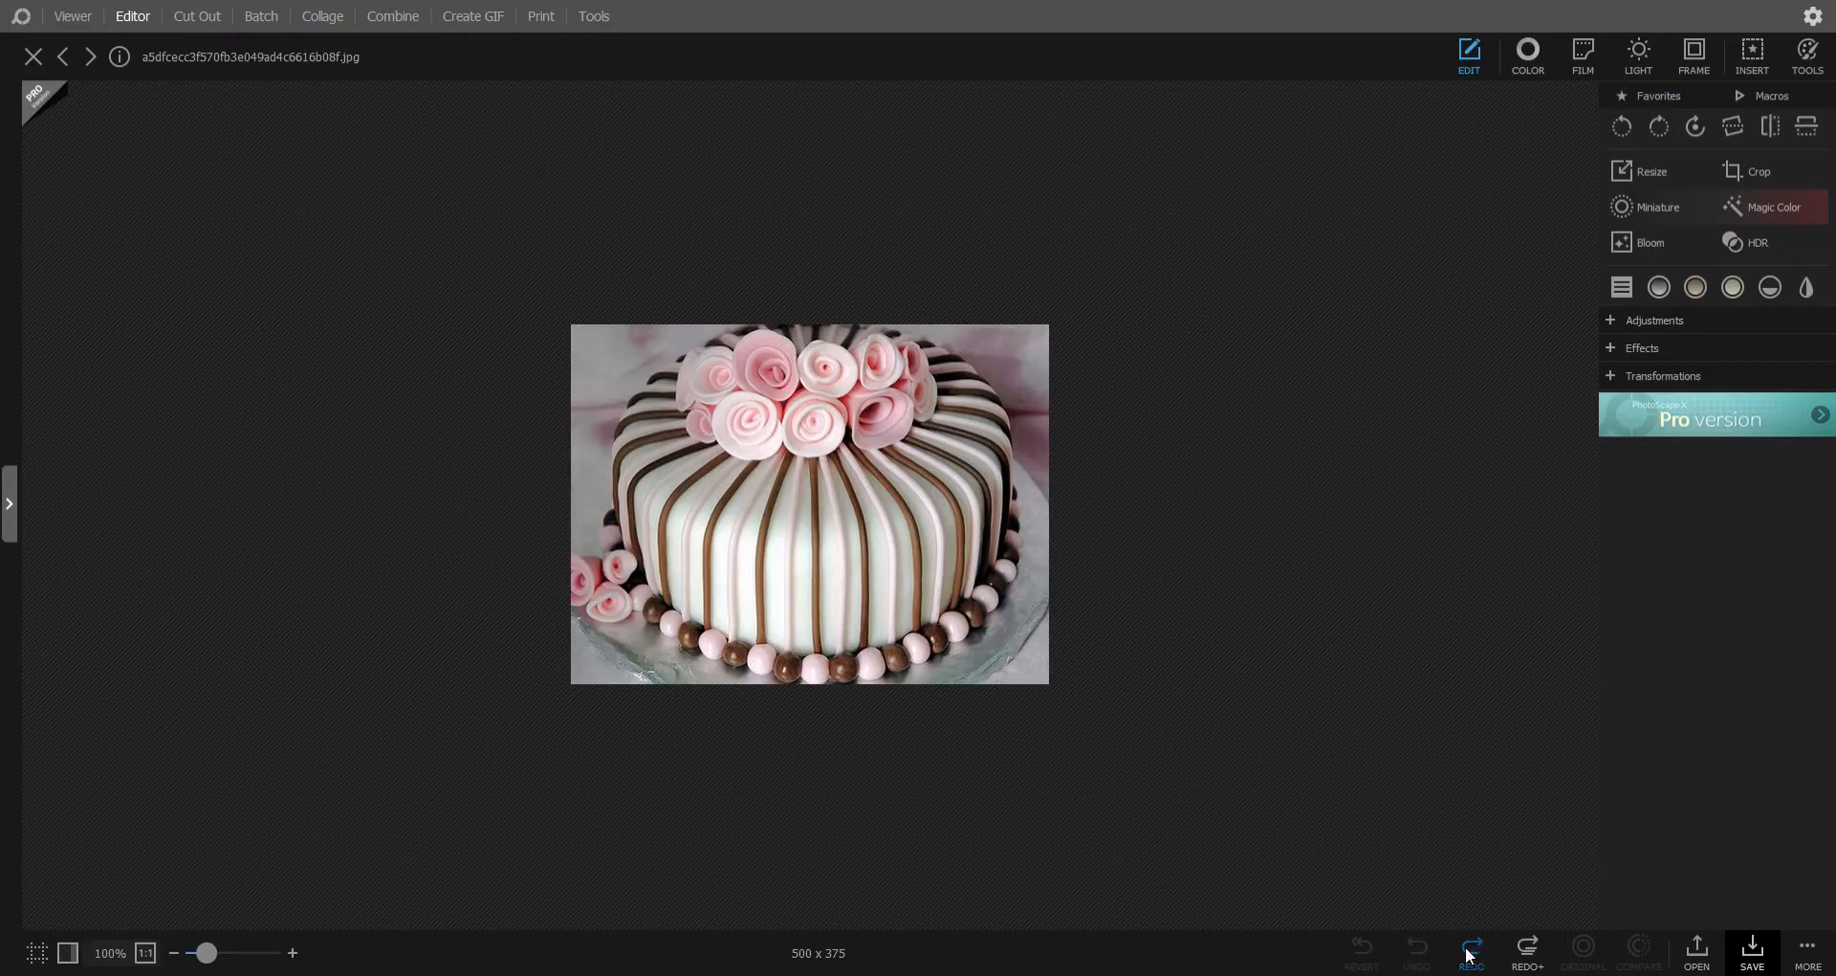
pyautogui.click(1363, 951)
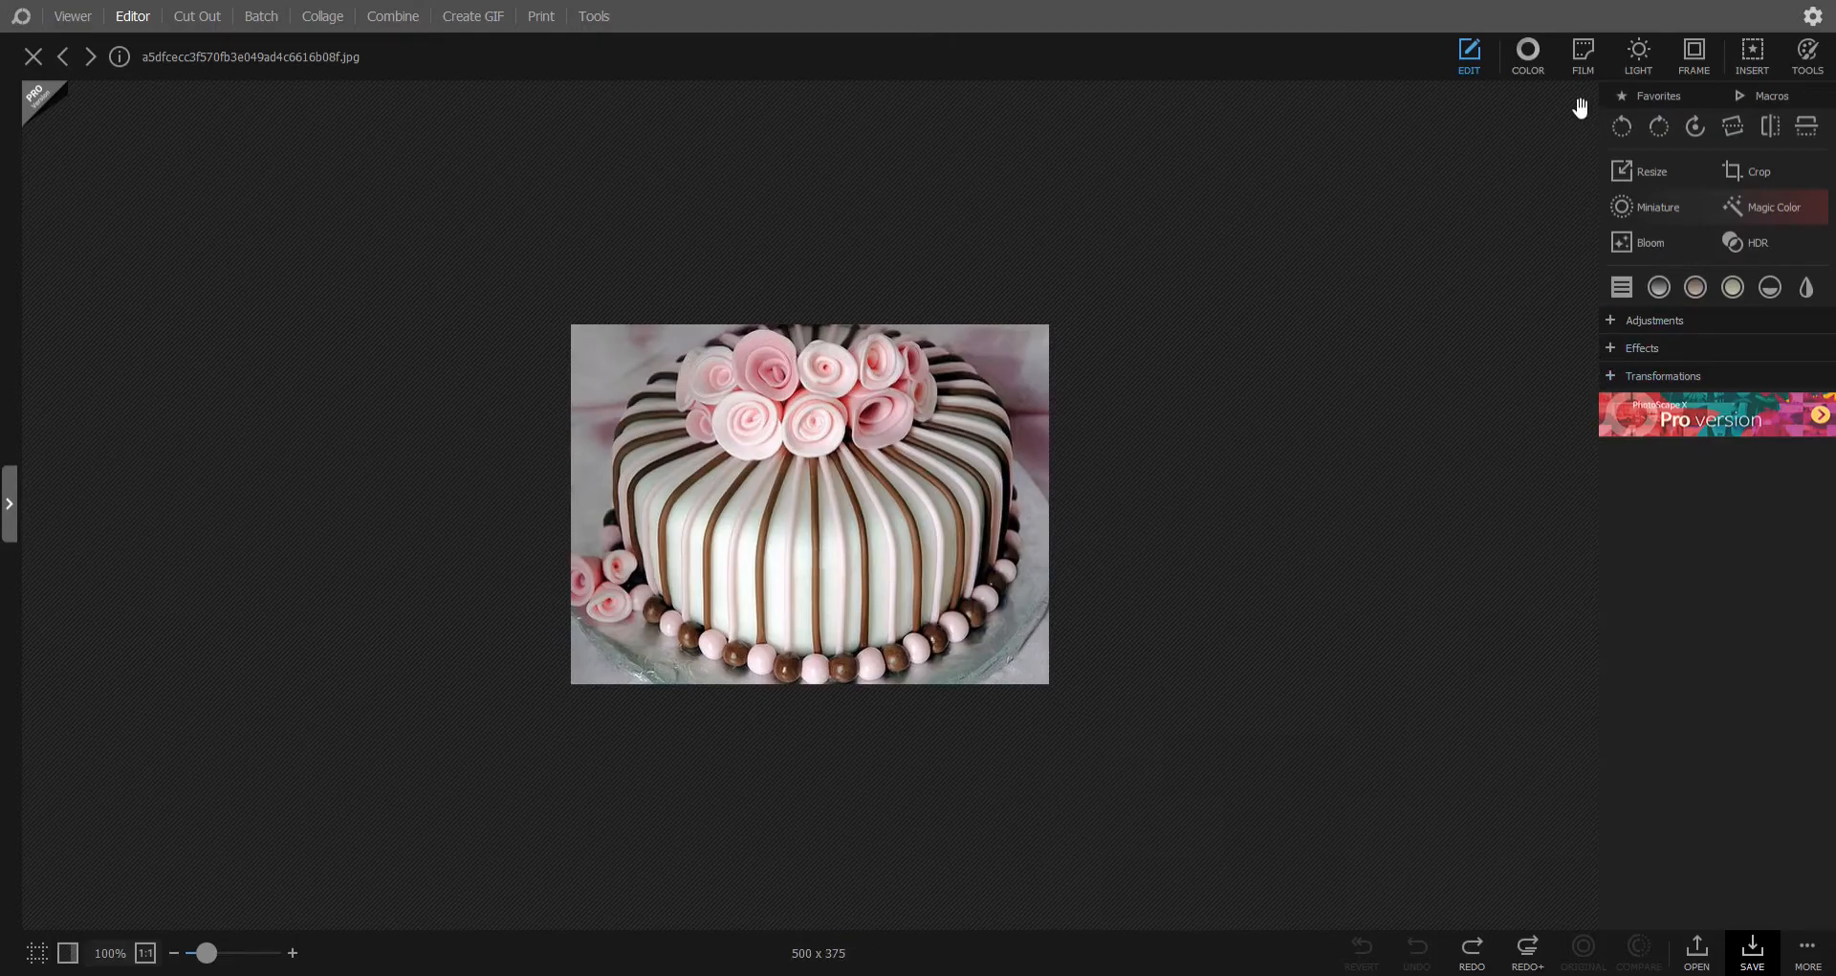
# Step: Apply HDR at 50 with HDR Vibrance at 50 and a slightly warmer temperature to the cake photo
pyautogui.click(1524, 56)
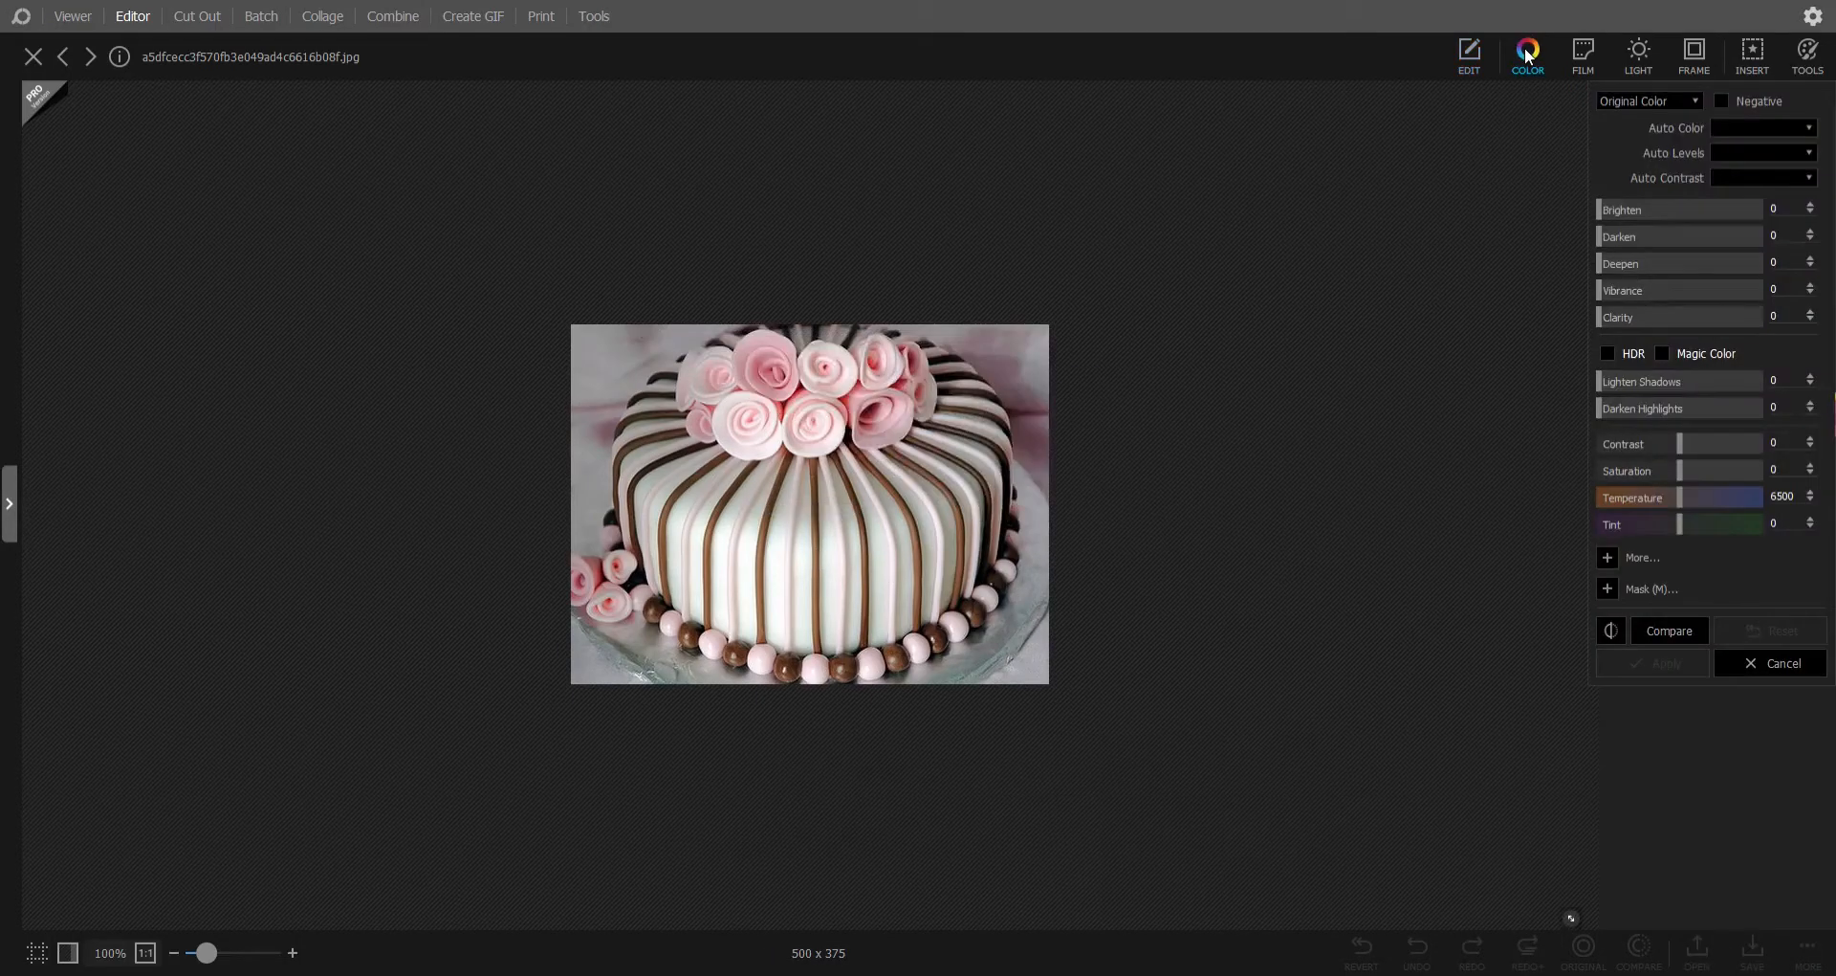
pyautogui.click(1613, 353)
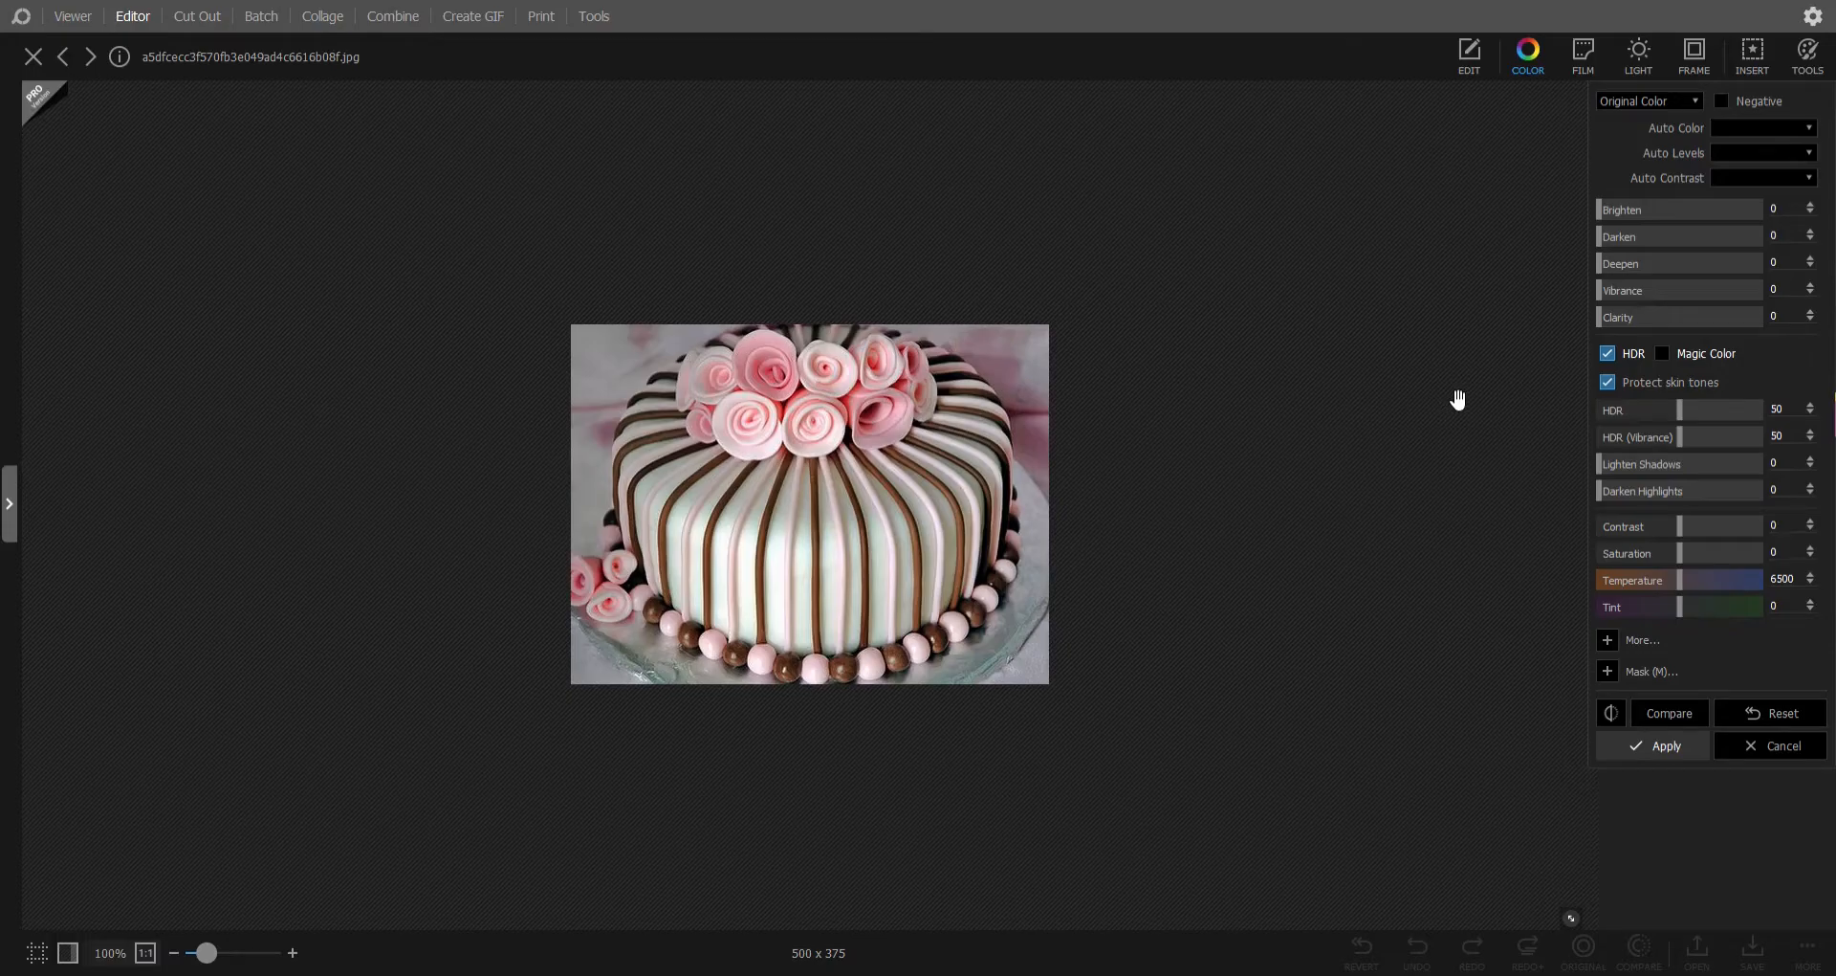
pyautogui.moveTo(1681, 576); pyautogui.dragTo(1672, 574)
pyautogui.click(1690, 748)
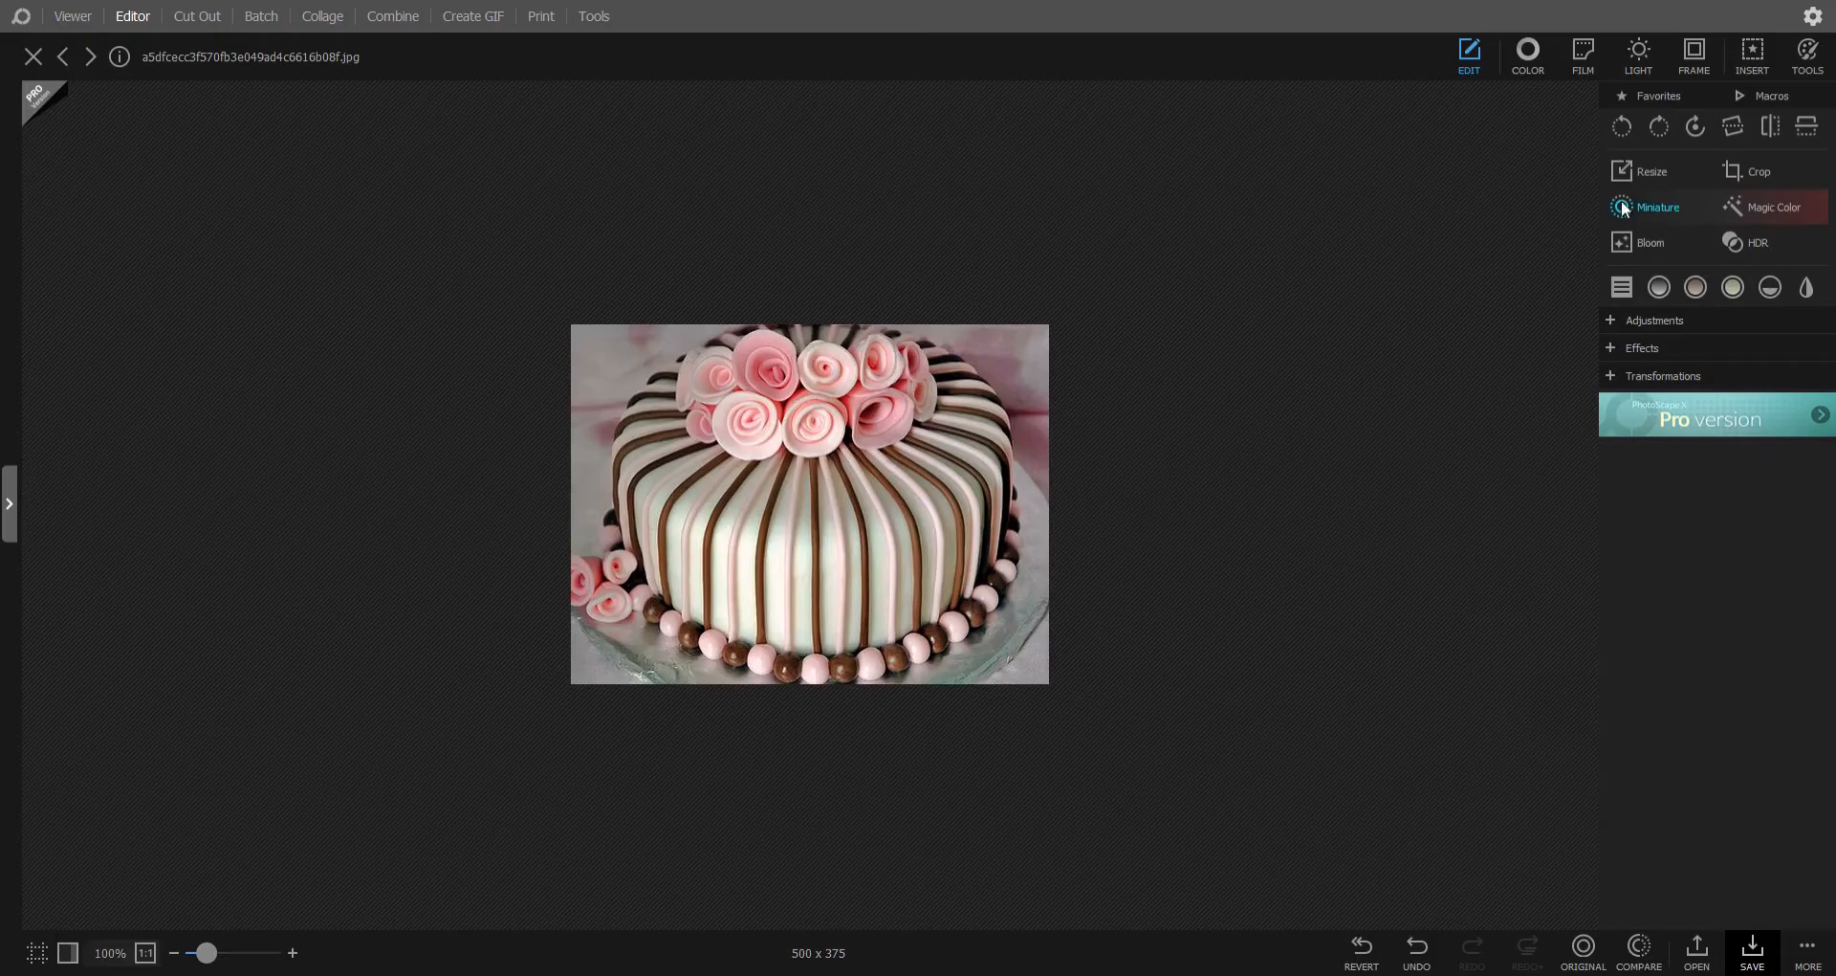
# Step: Apply Magic Color at 50 with skin tone protection to the cake photo and compare it with the original
pyautogui.click(1528, 52)
pyautogui.click(1663, 353)
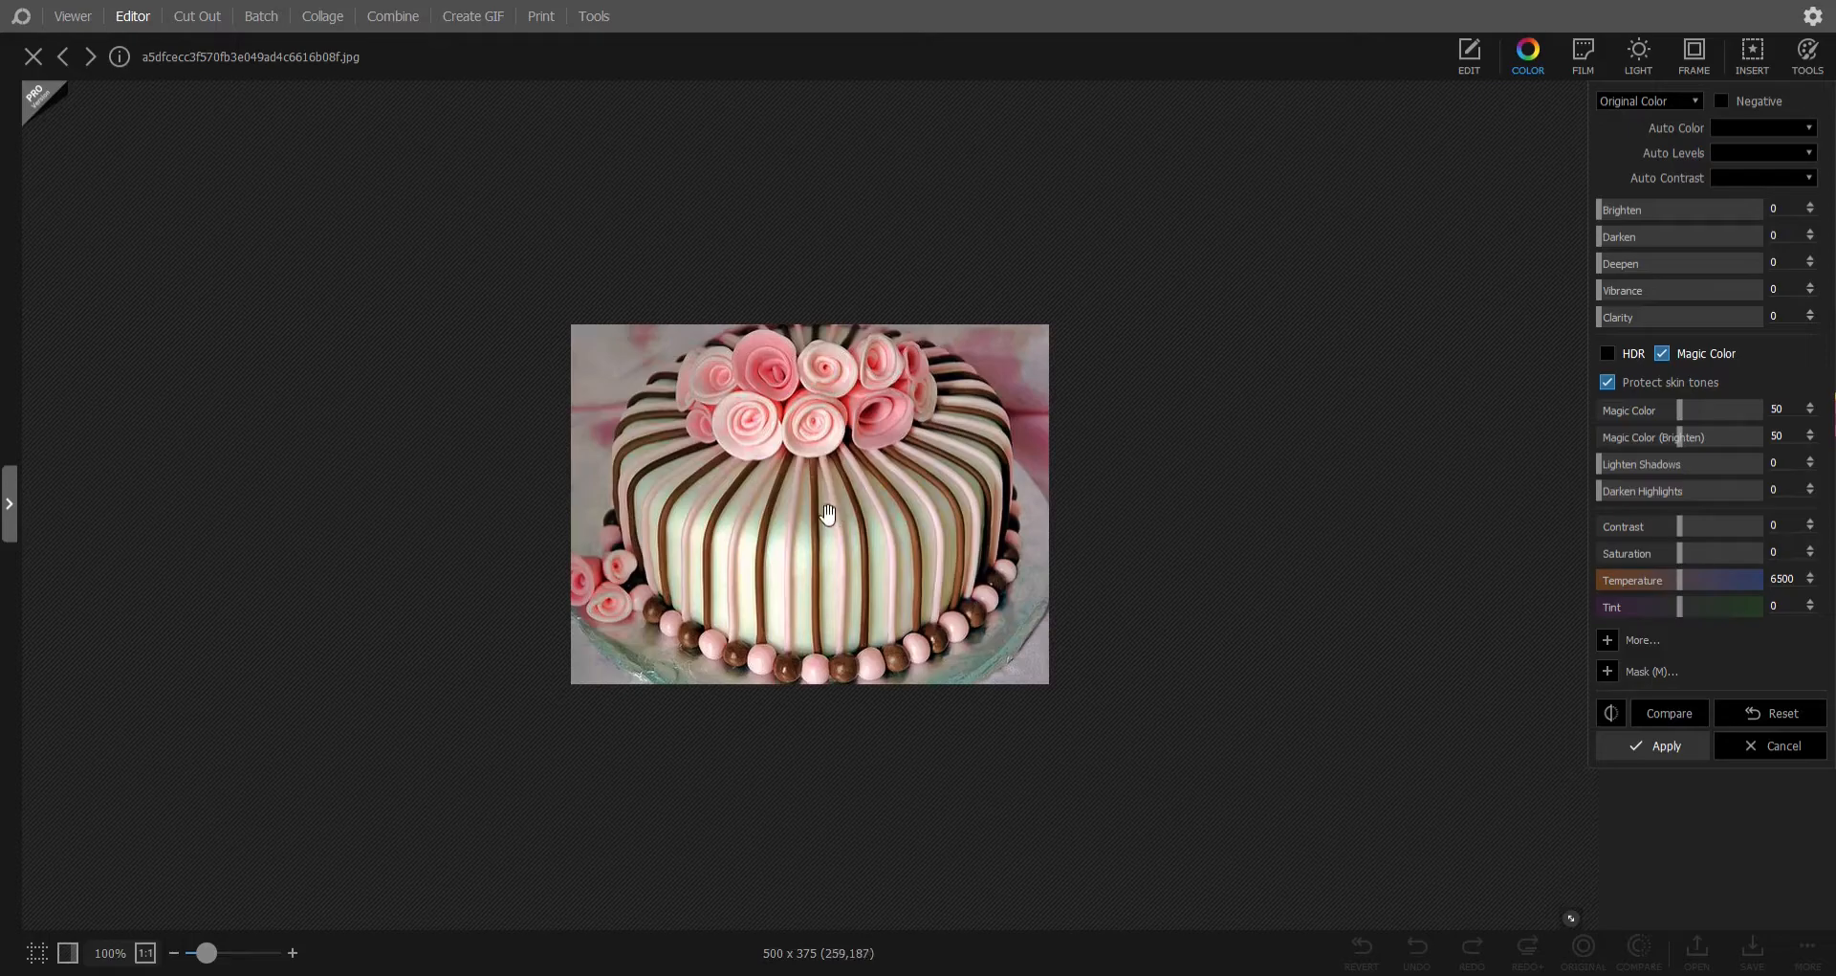
pyautogui.click(1650, 750)
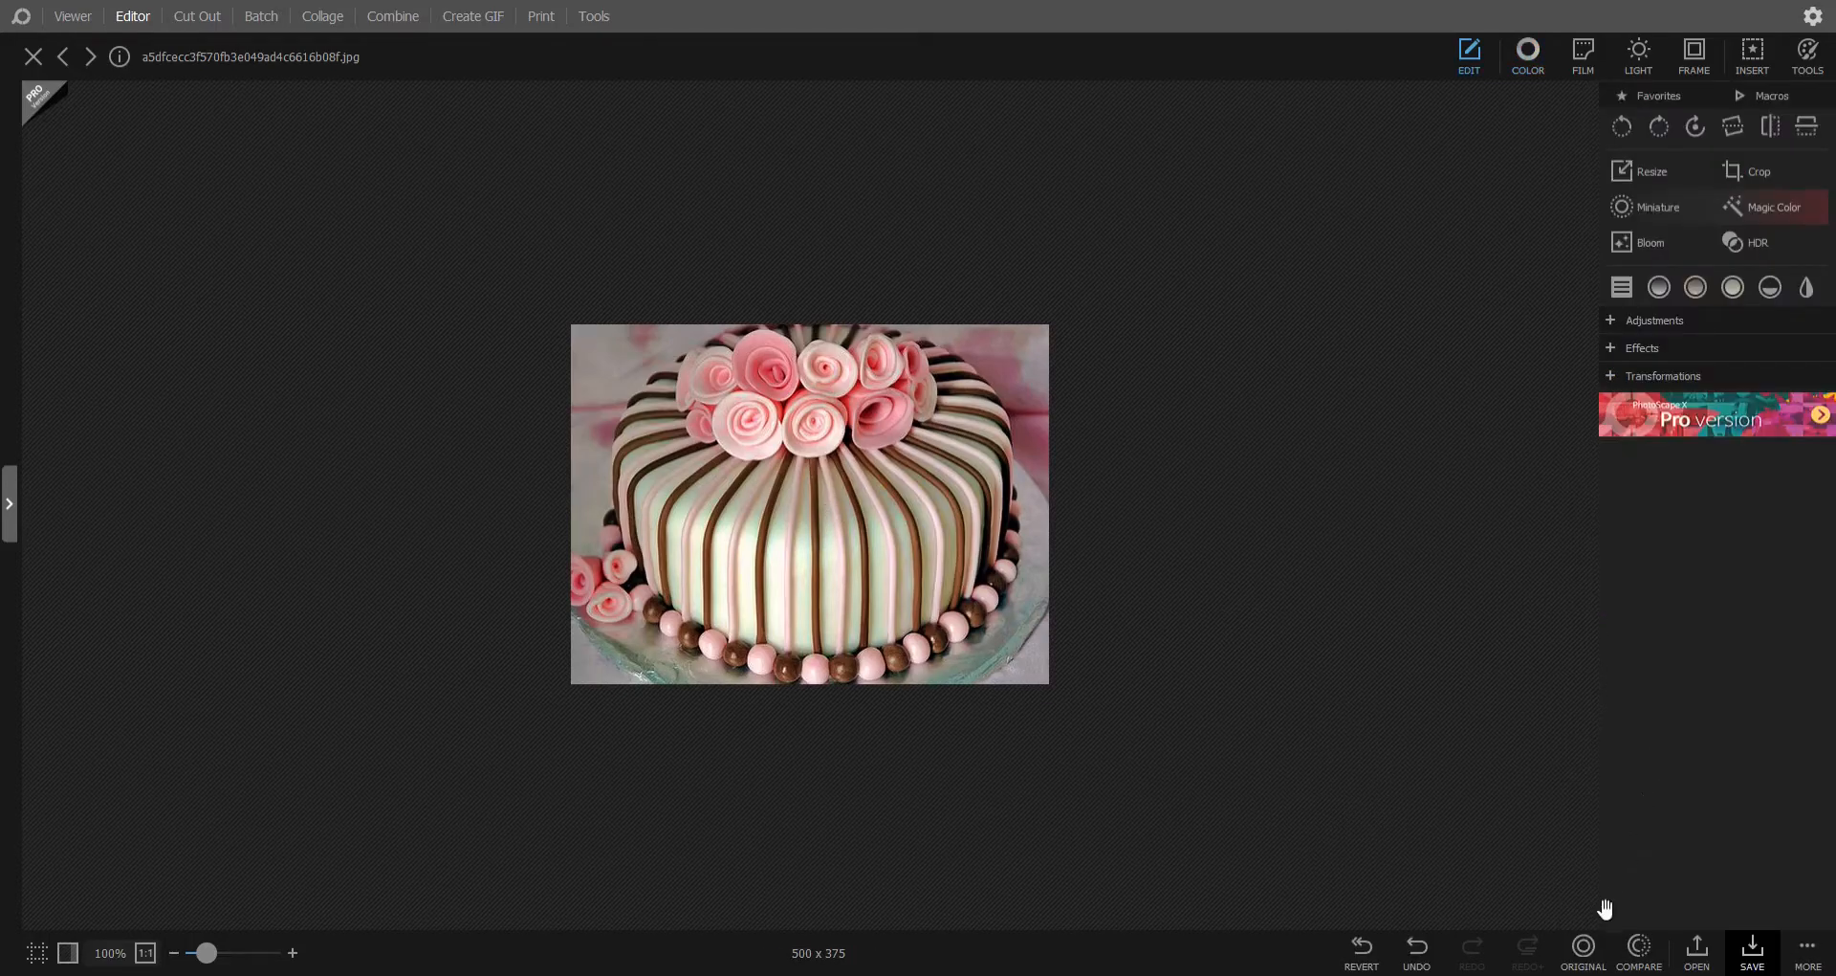
pyautogui.click(1626, 952)
pyautogui.click(1626, 951)
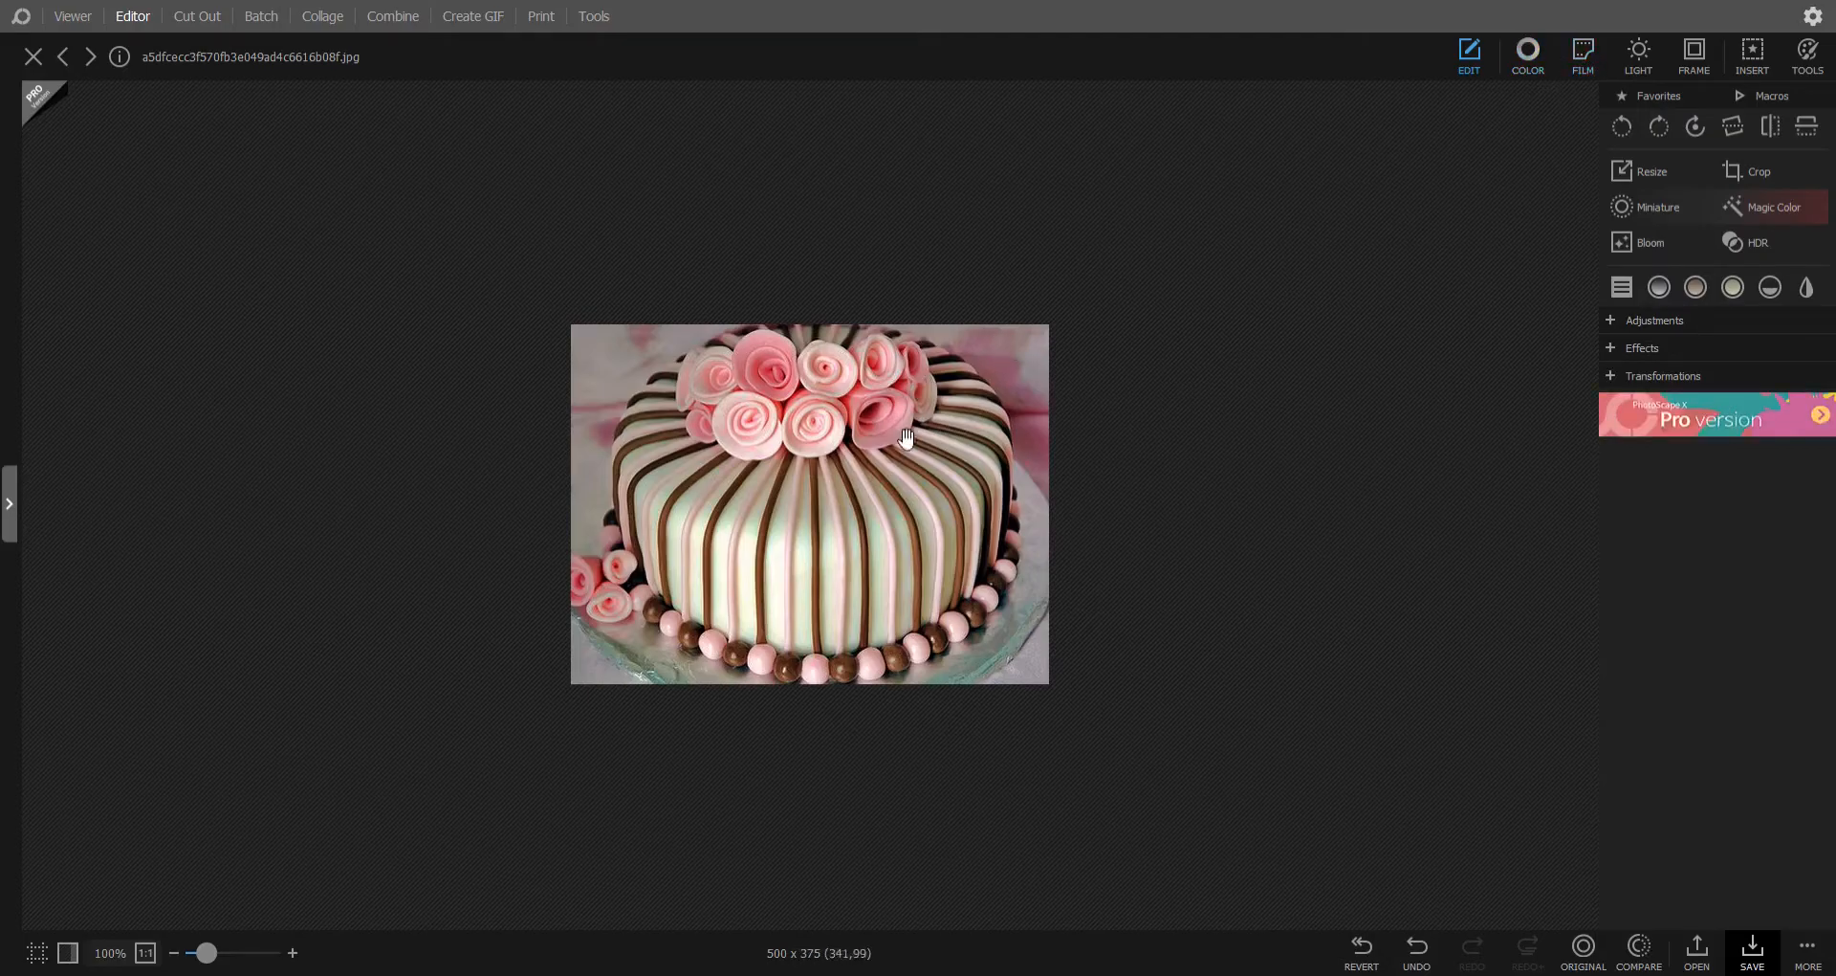
# Step: Preview the Old Photos and Film filters on the cake photo without applying any
pyautogui.click(1578, 58)
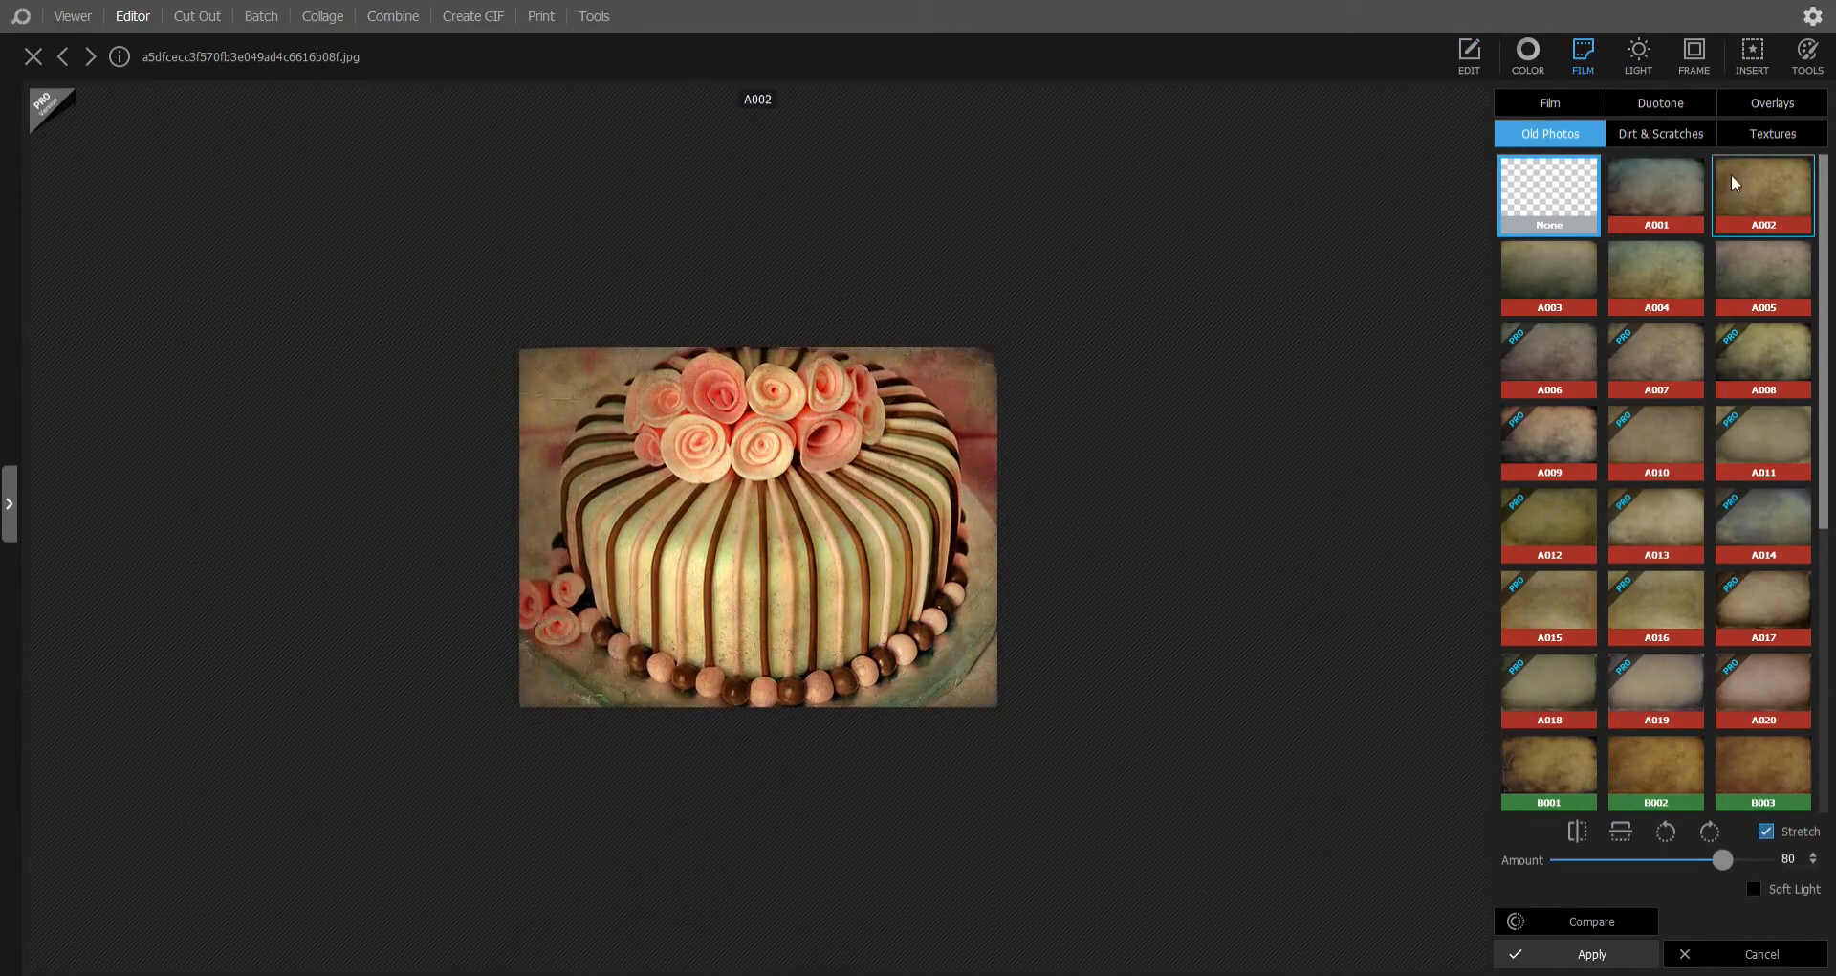
pyautogui.click(1564, 106)
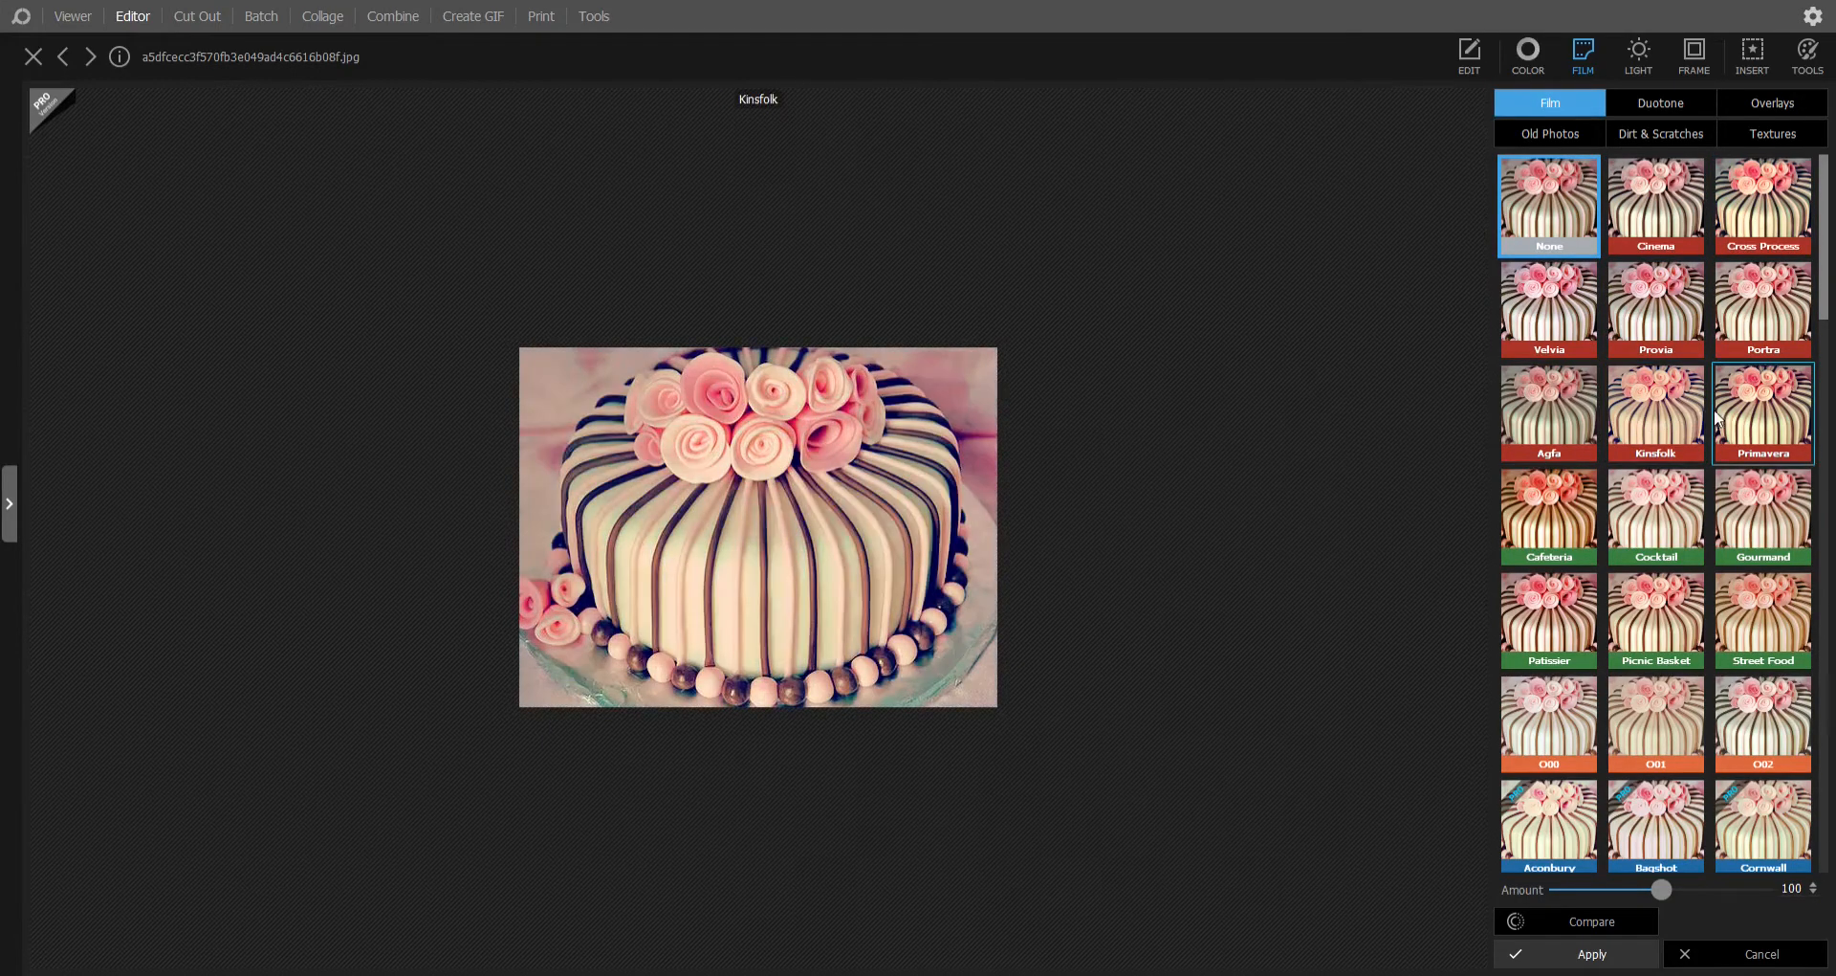
pyautogui.scroll(-4, 1642, 410)
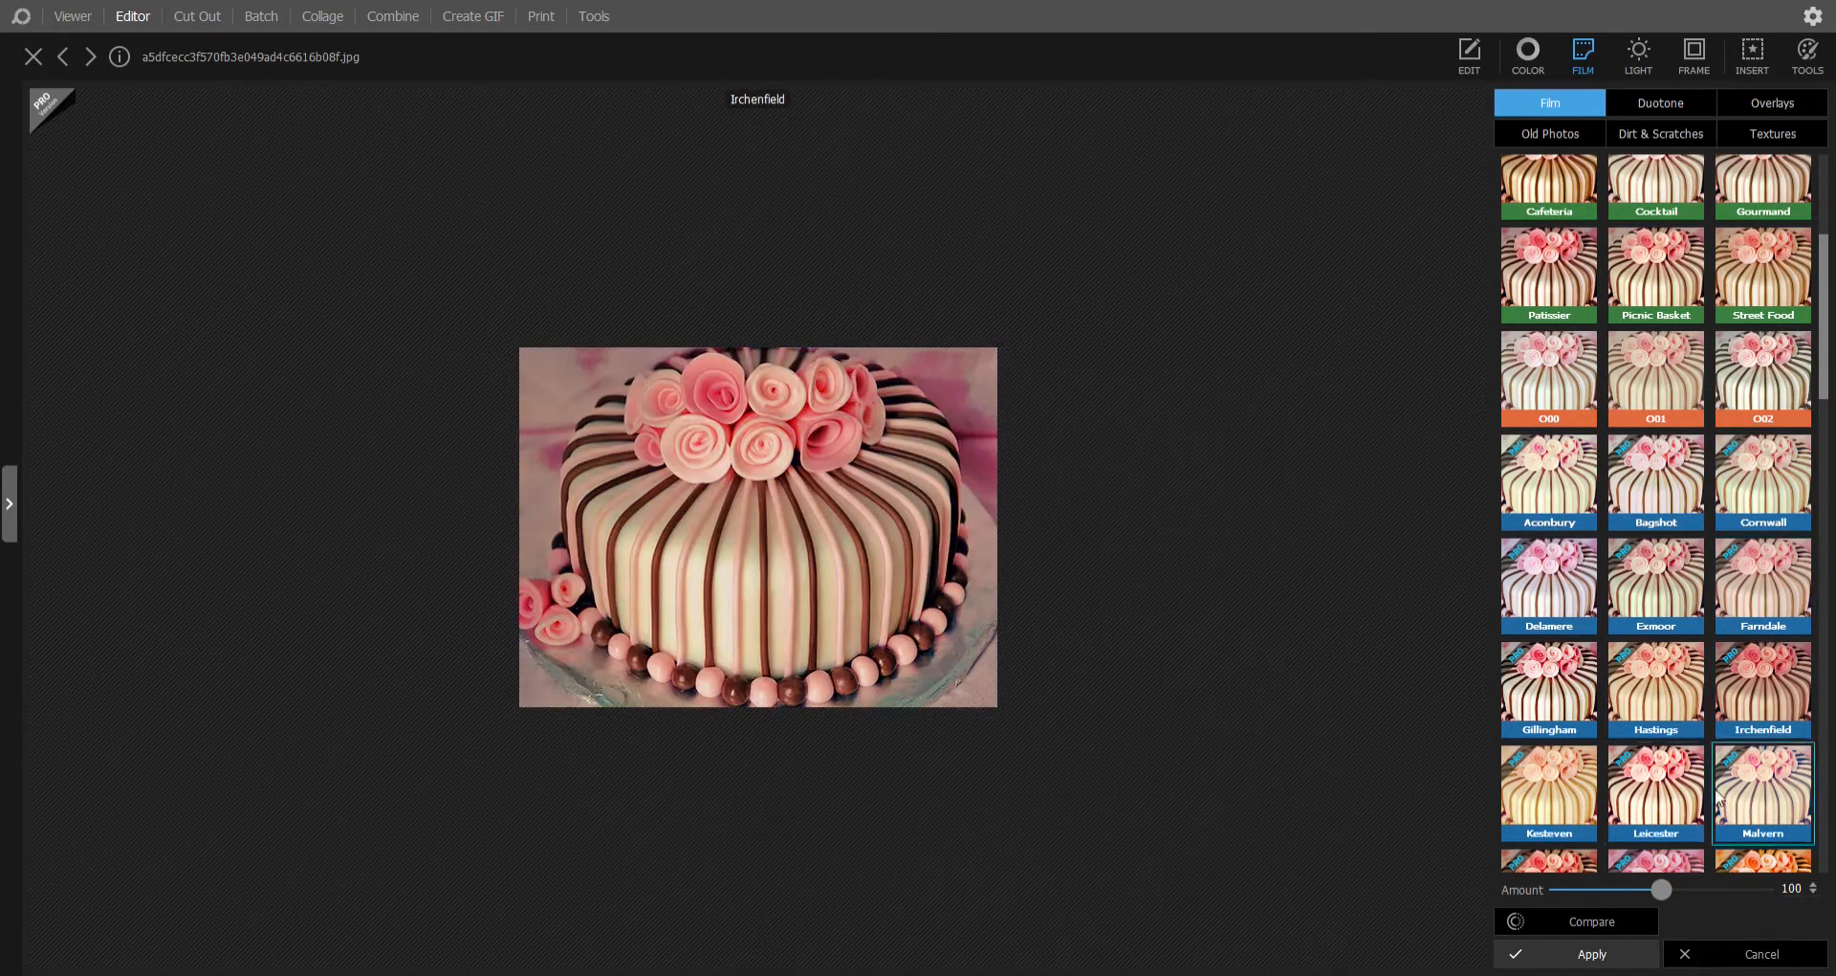
pyautogui.click(1750, 954)
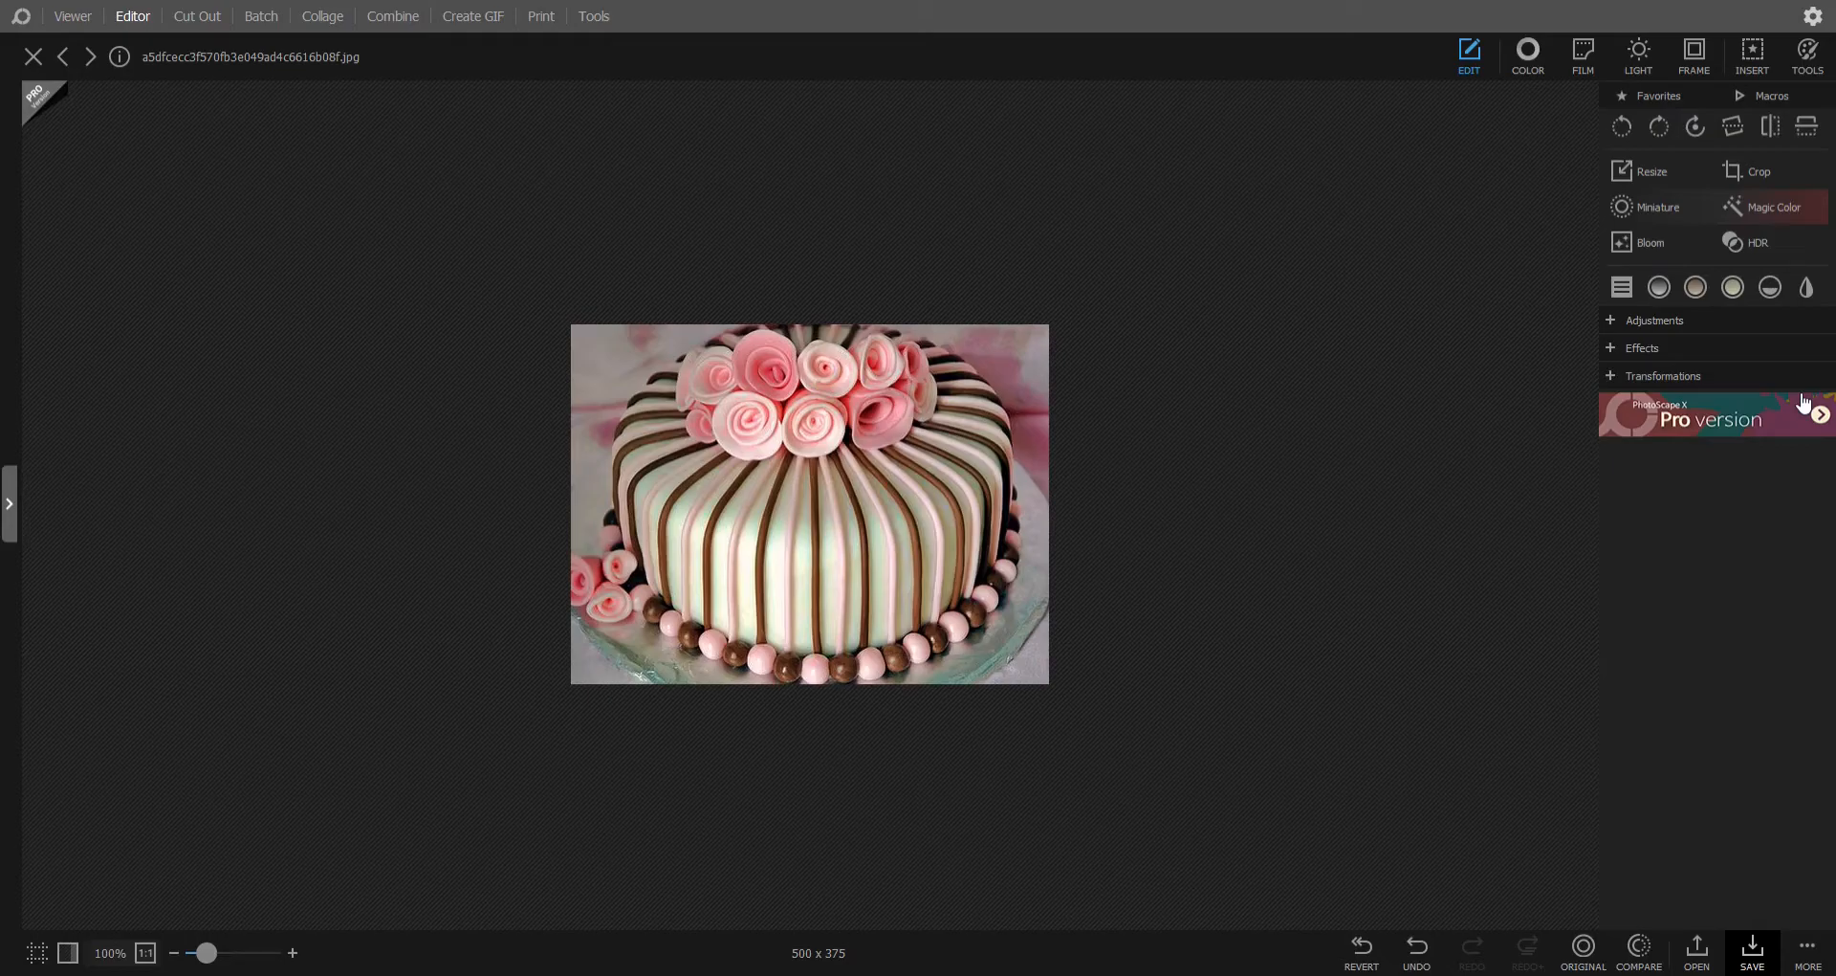
# Step: Apply the Cross Process film filter to the cake photo at an amount of 100
pyautogui.click(1597, 43)
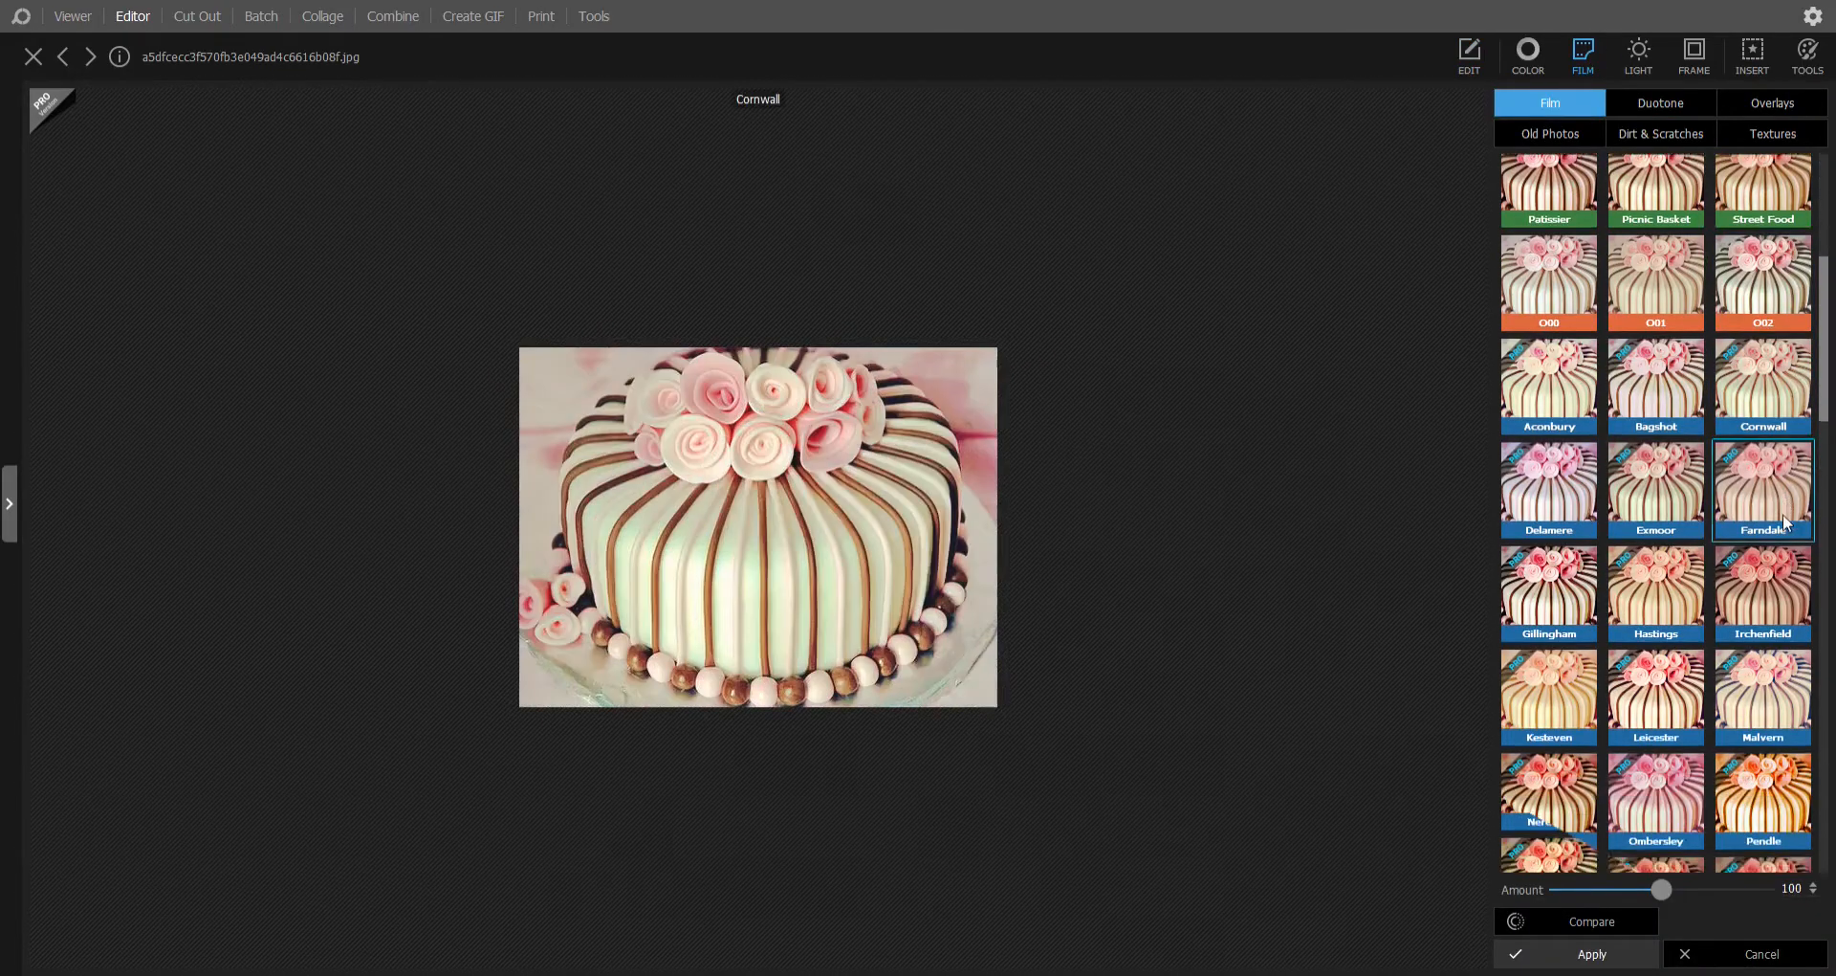
pyautogui.scroll(-5, 1655, 430)
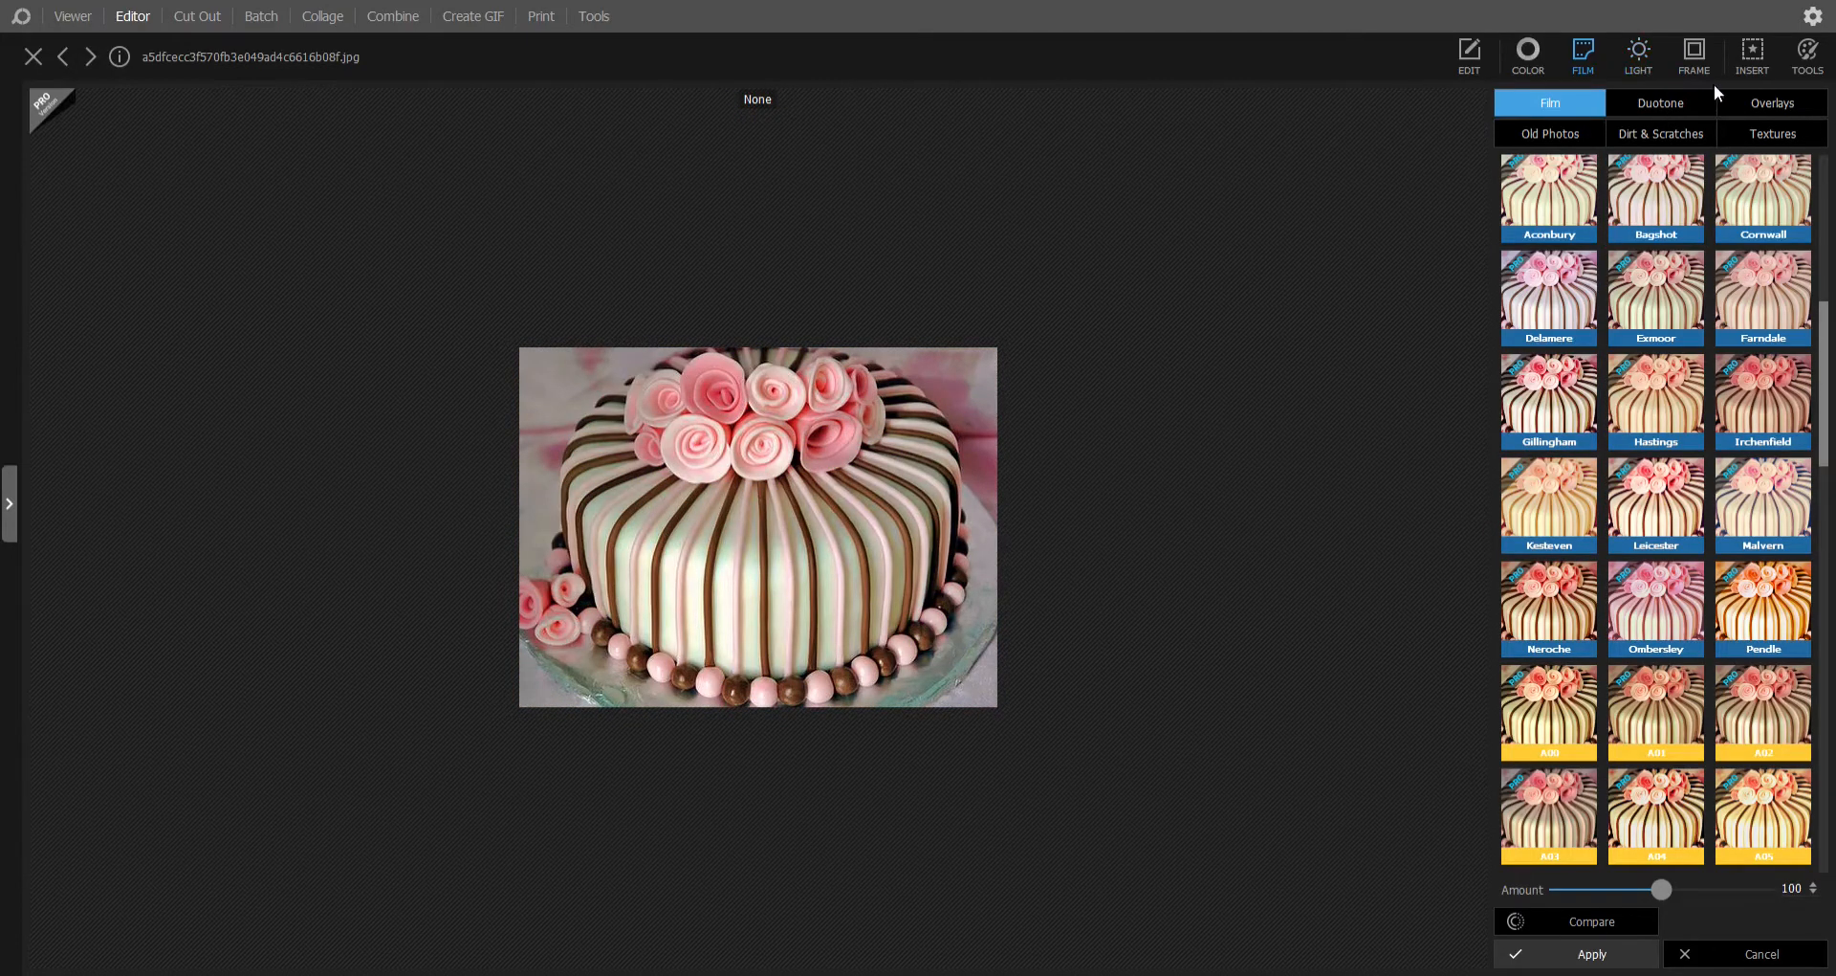
pyautogui.scroll(4, 1683, 488)
pyautogui.scroll(3, 1679, 478)
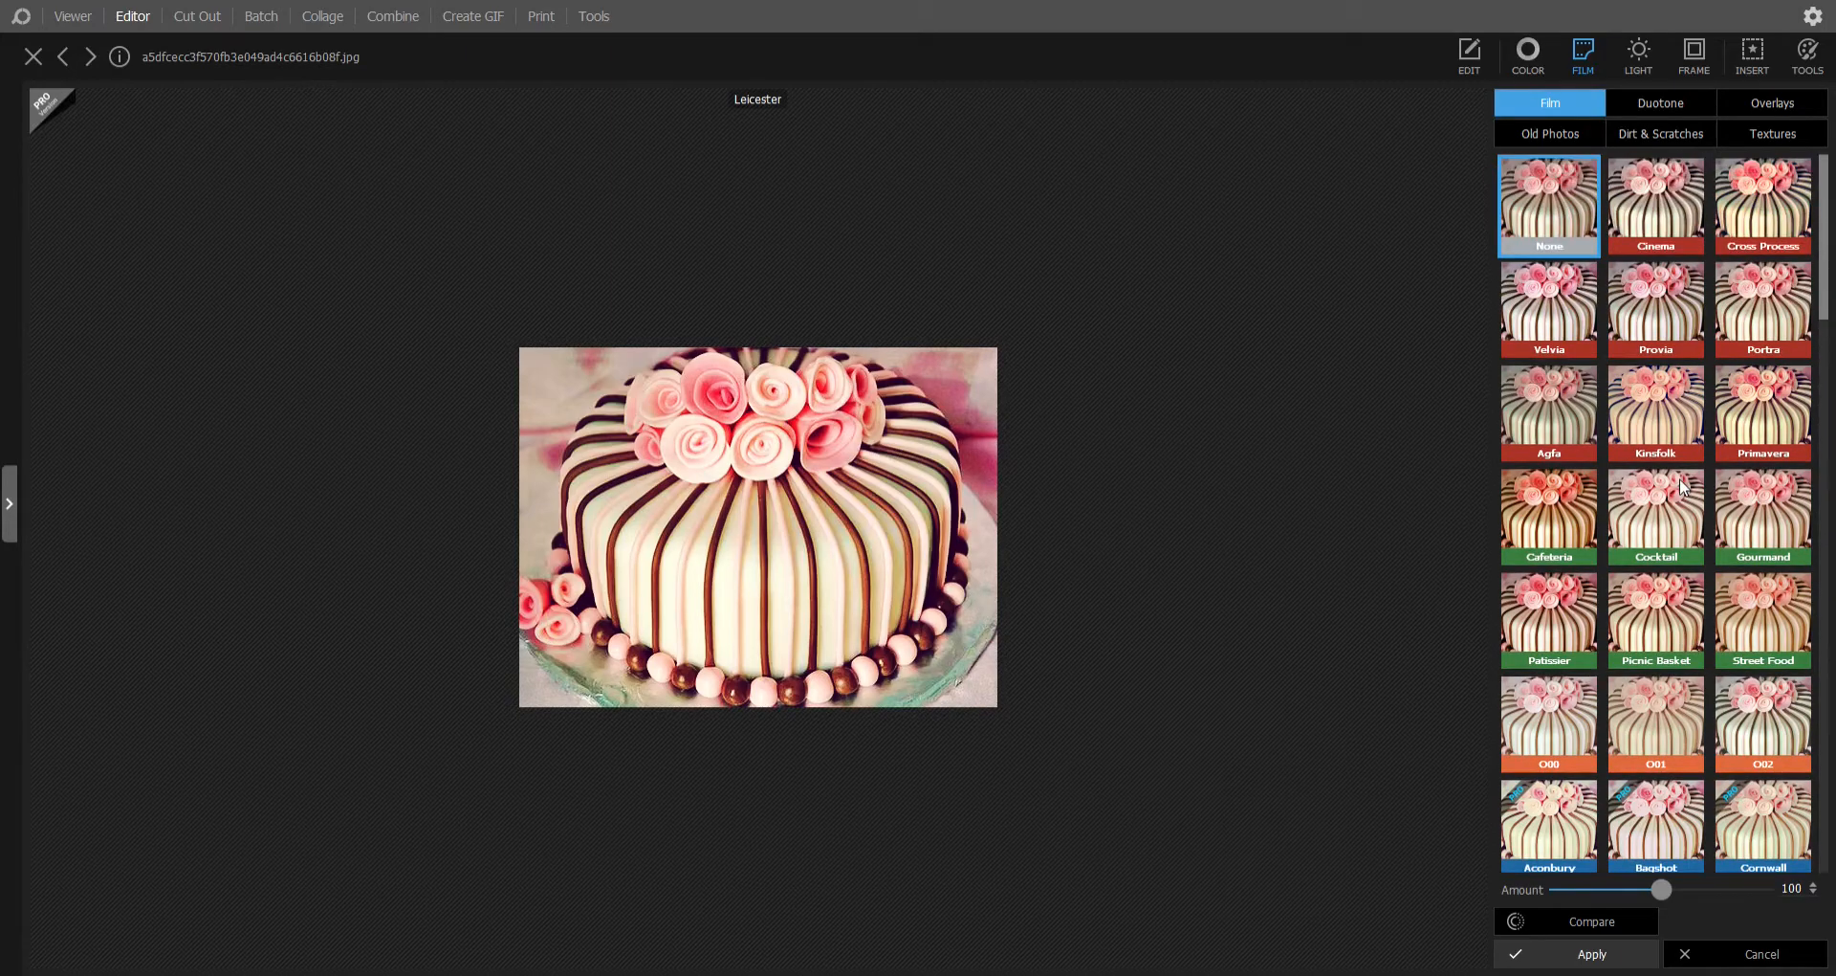
pyautogui.click(1763, 199)
pyautogui.click(1590, 953)
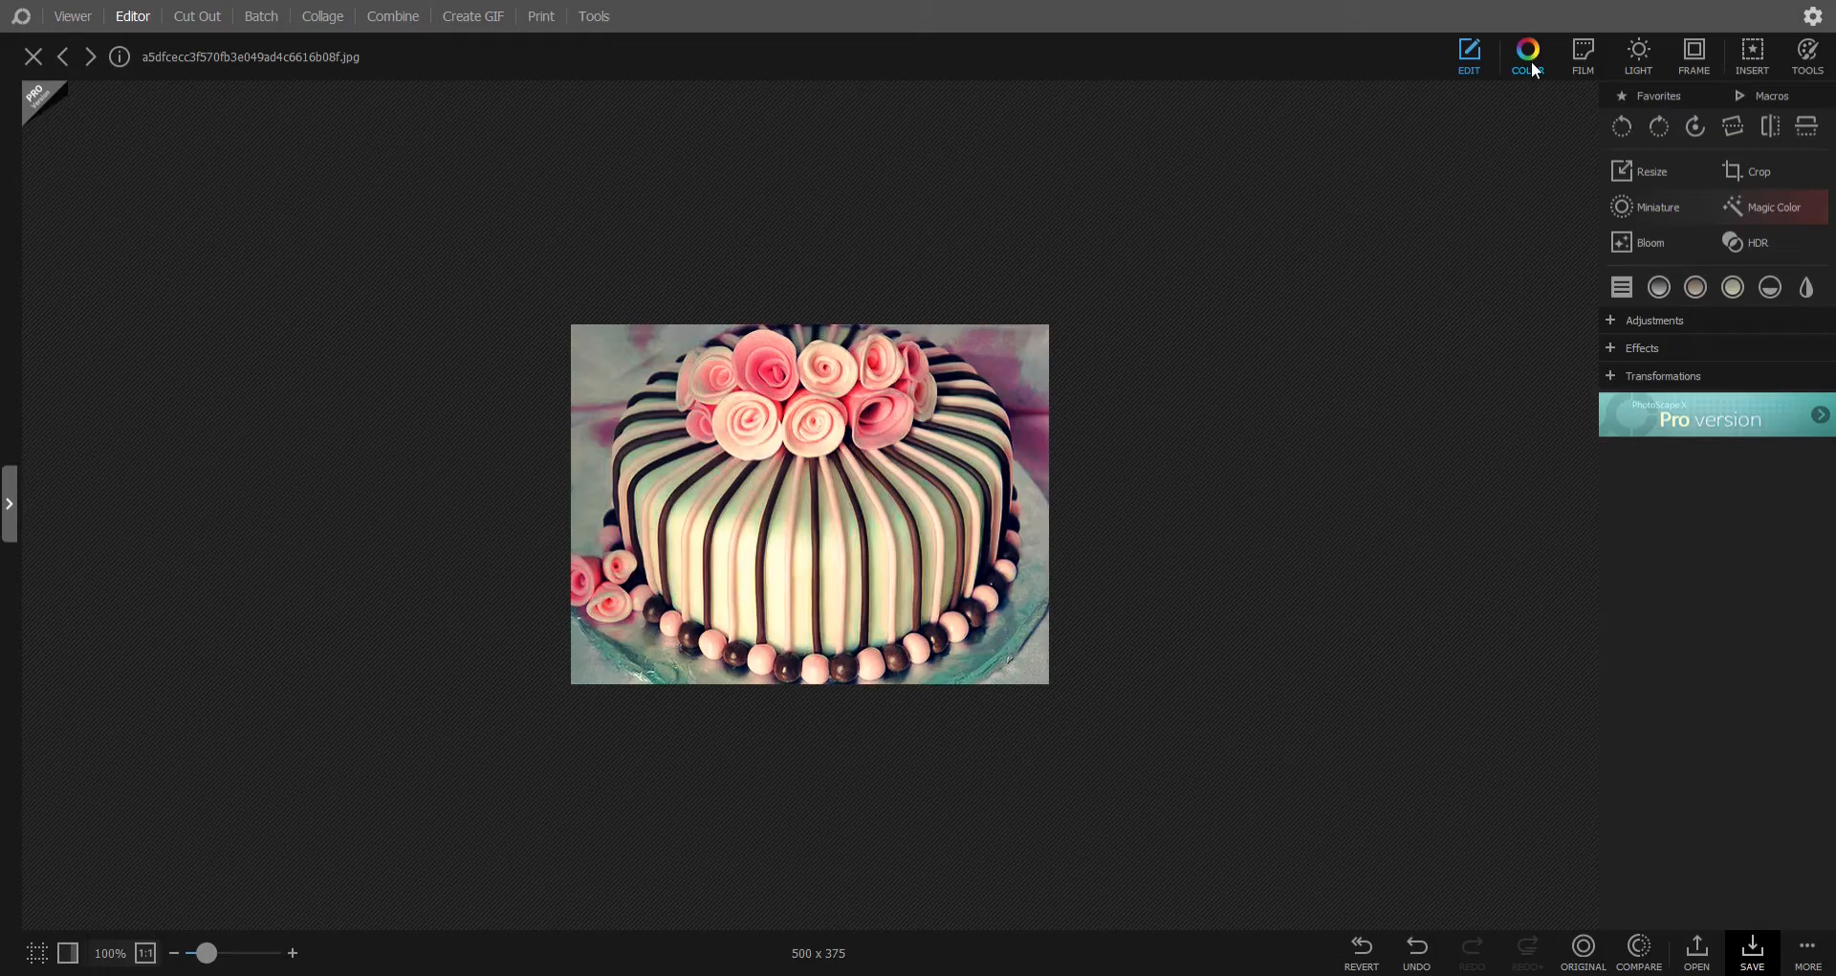
# Step: Preview the Film and Duotone filters, and apply the Vintage A001 overlay at amount 90 in Overlay blend mode
pyautogui.click(1583, 59)
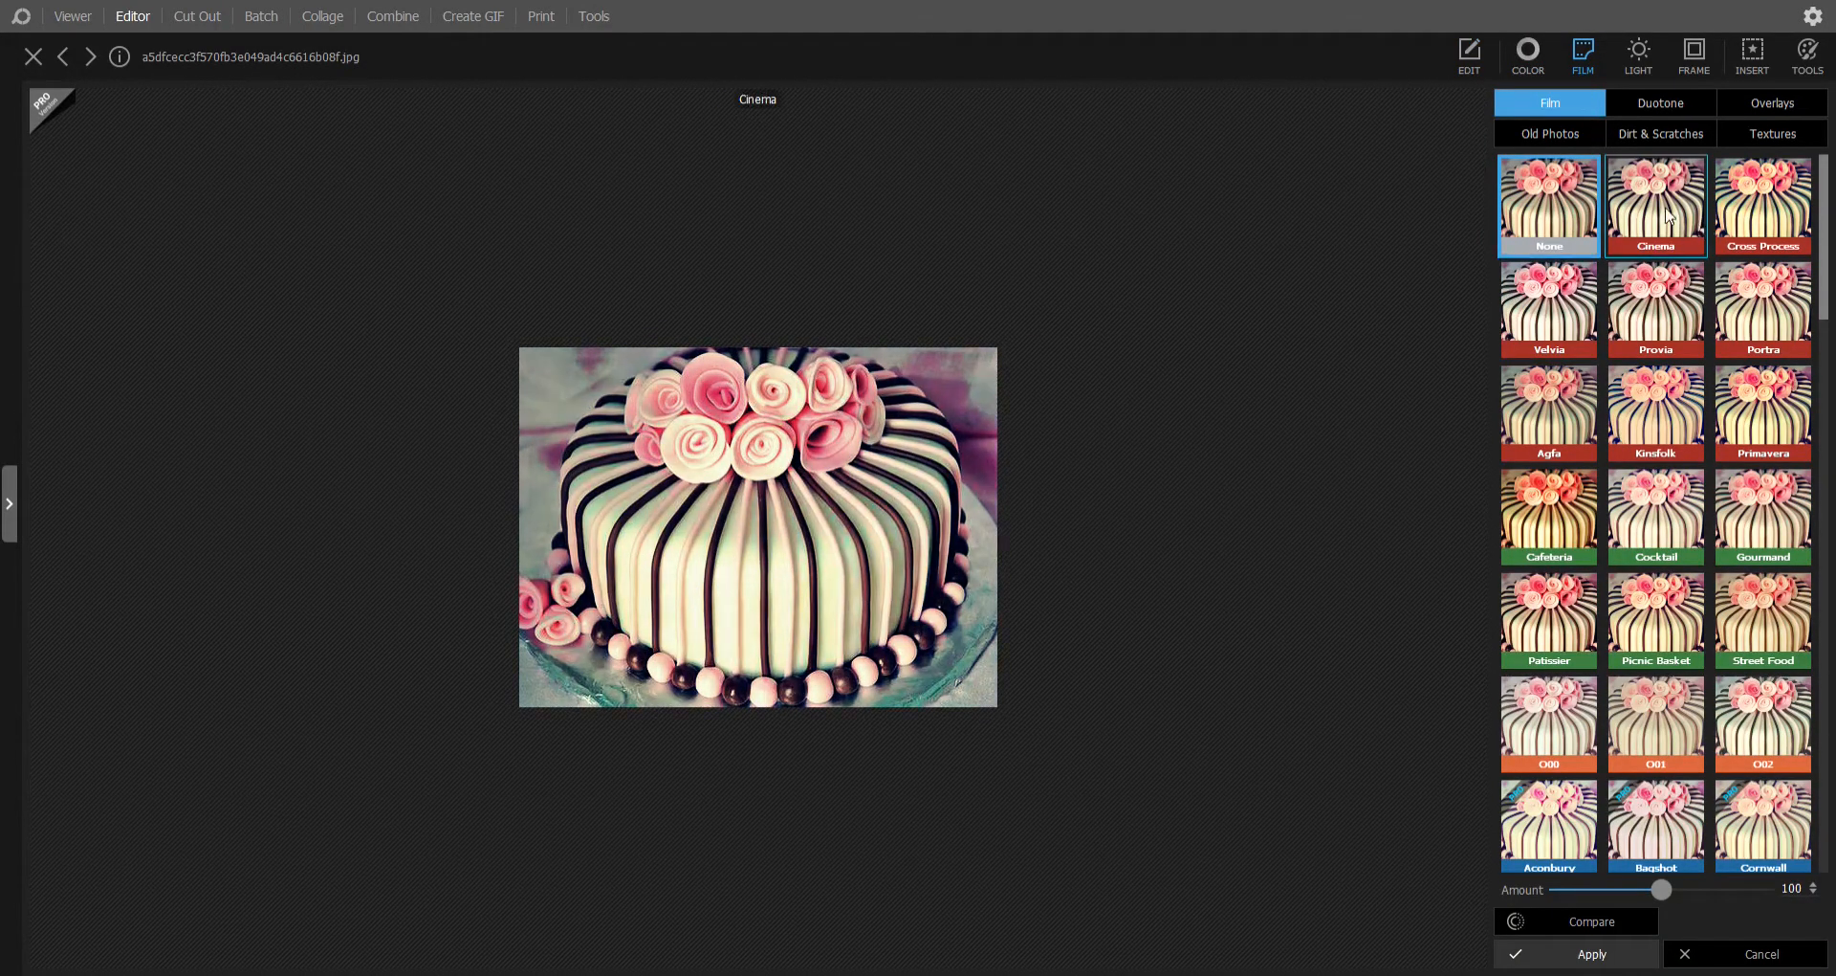
pyautogui.click(1651, 104)
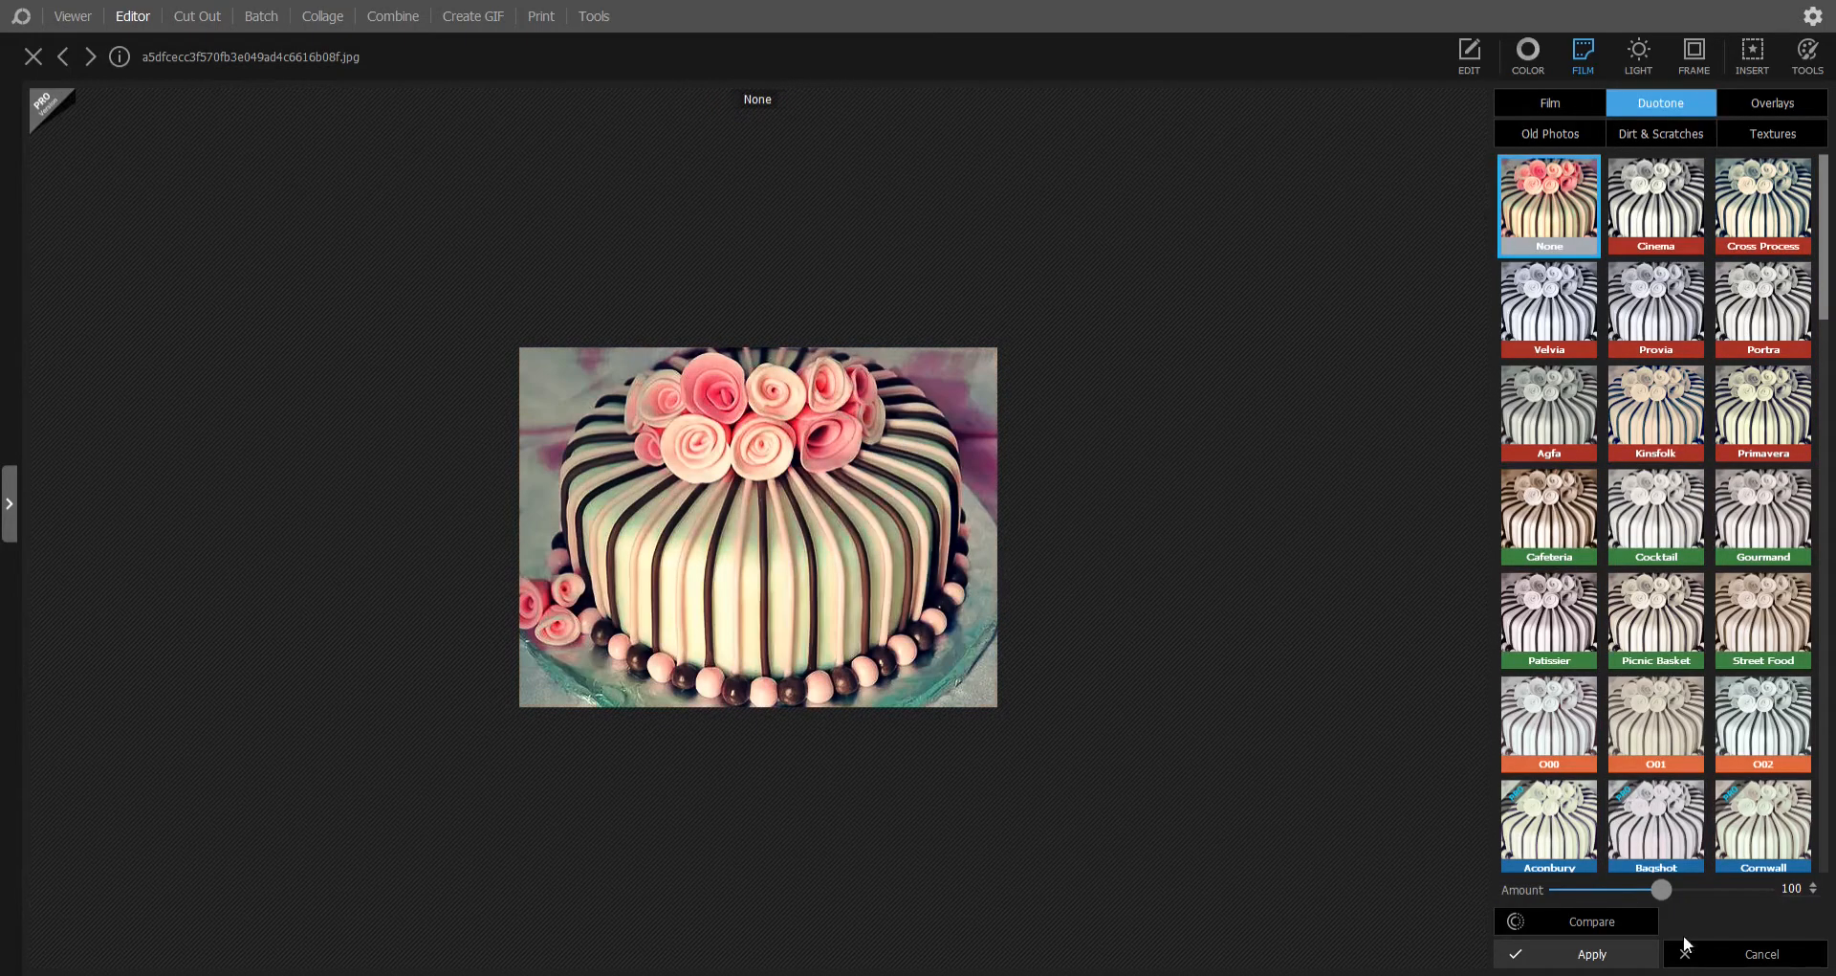
pyautogui.click(1771, 96)
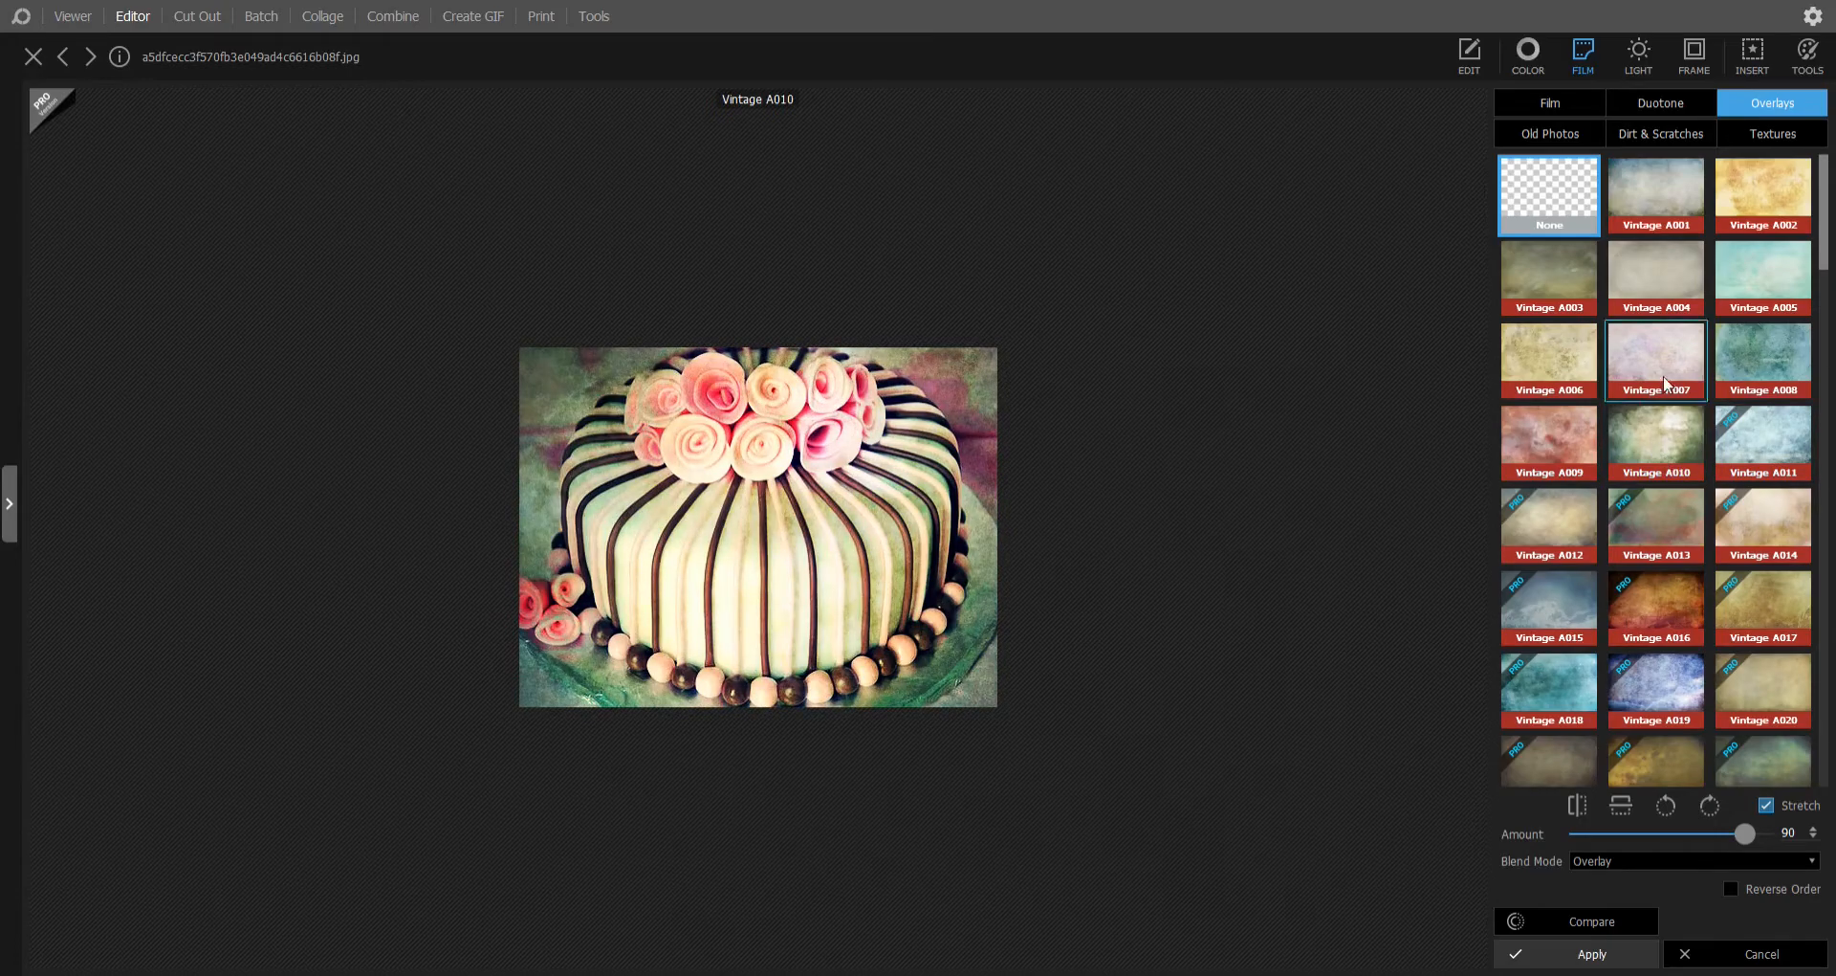
pyautogui.click(1643, 207)
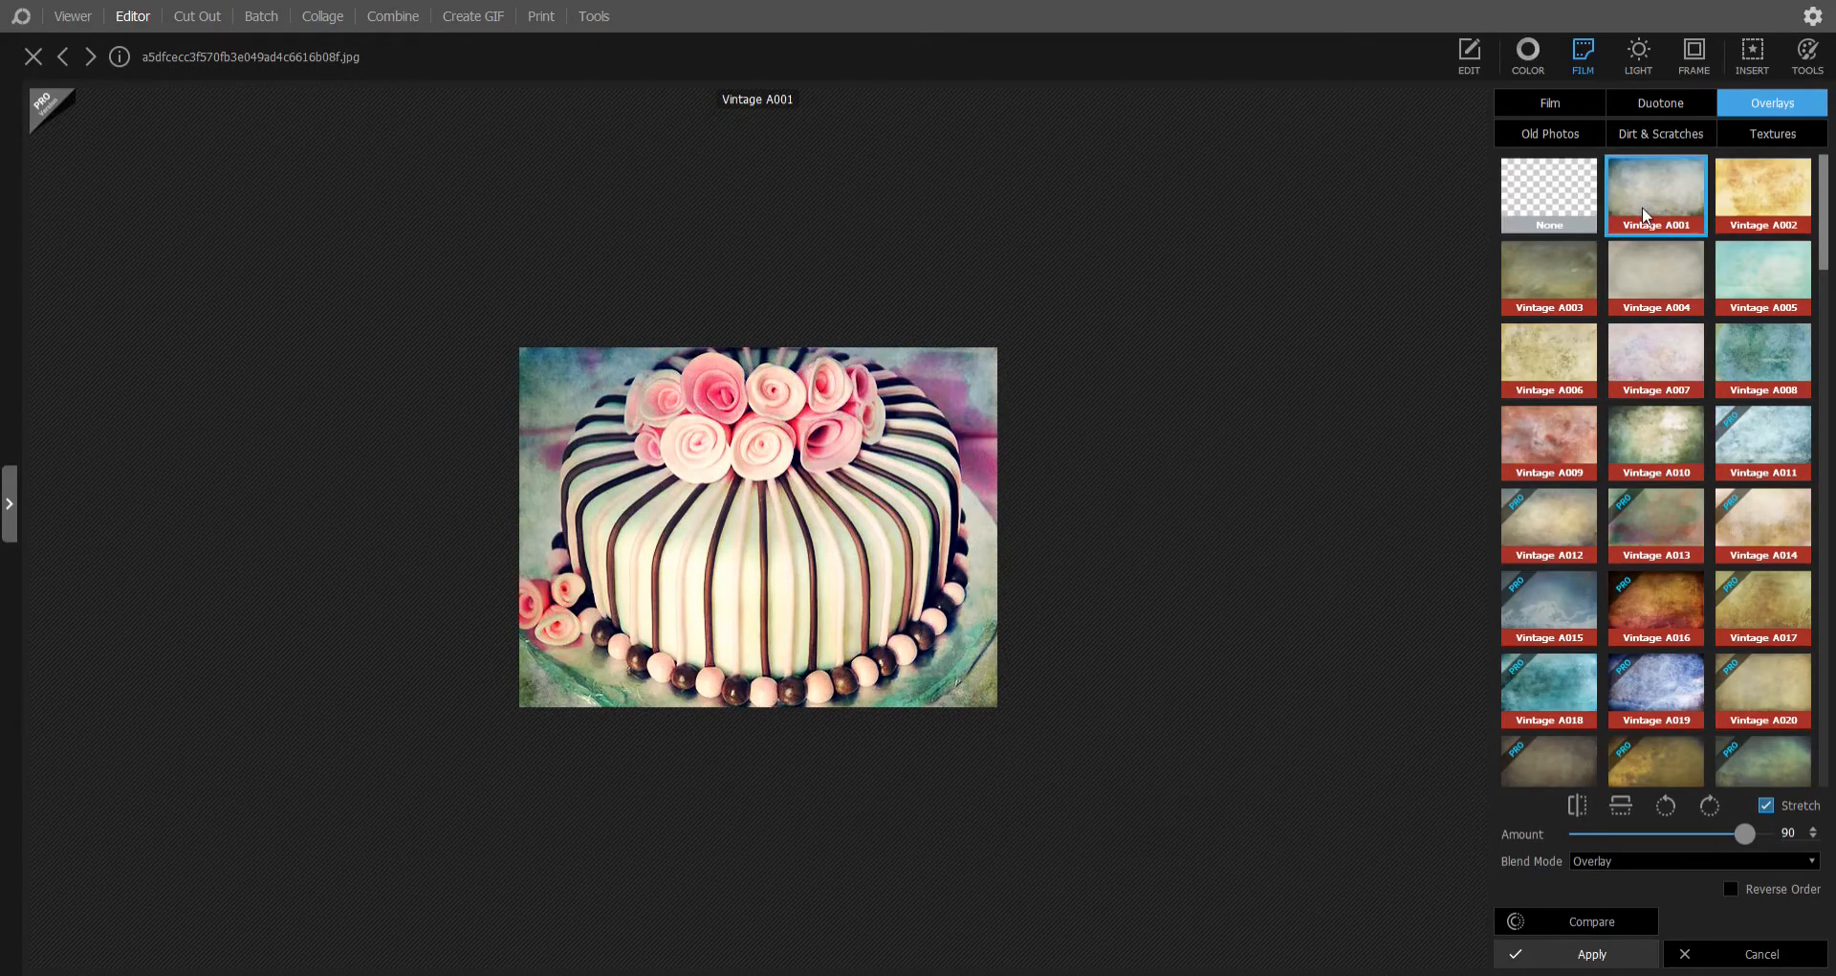
pyautogui.click(1638, 955)
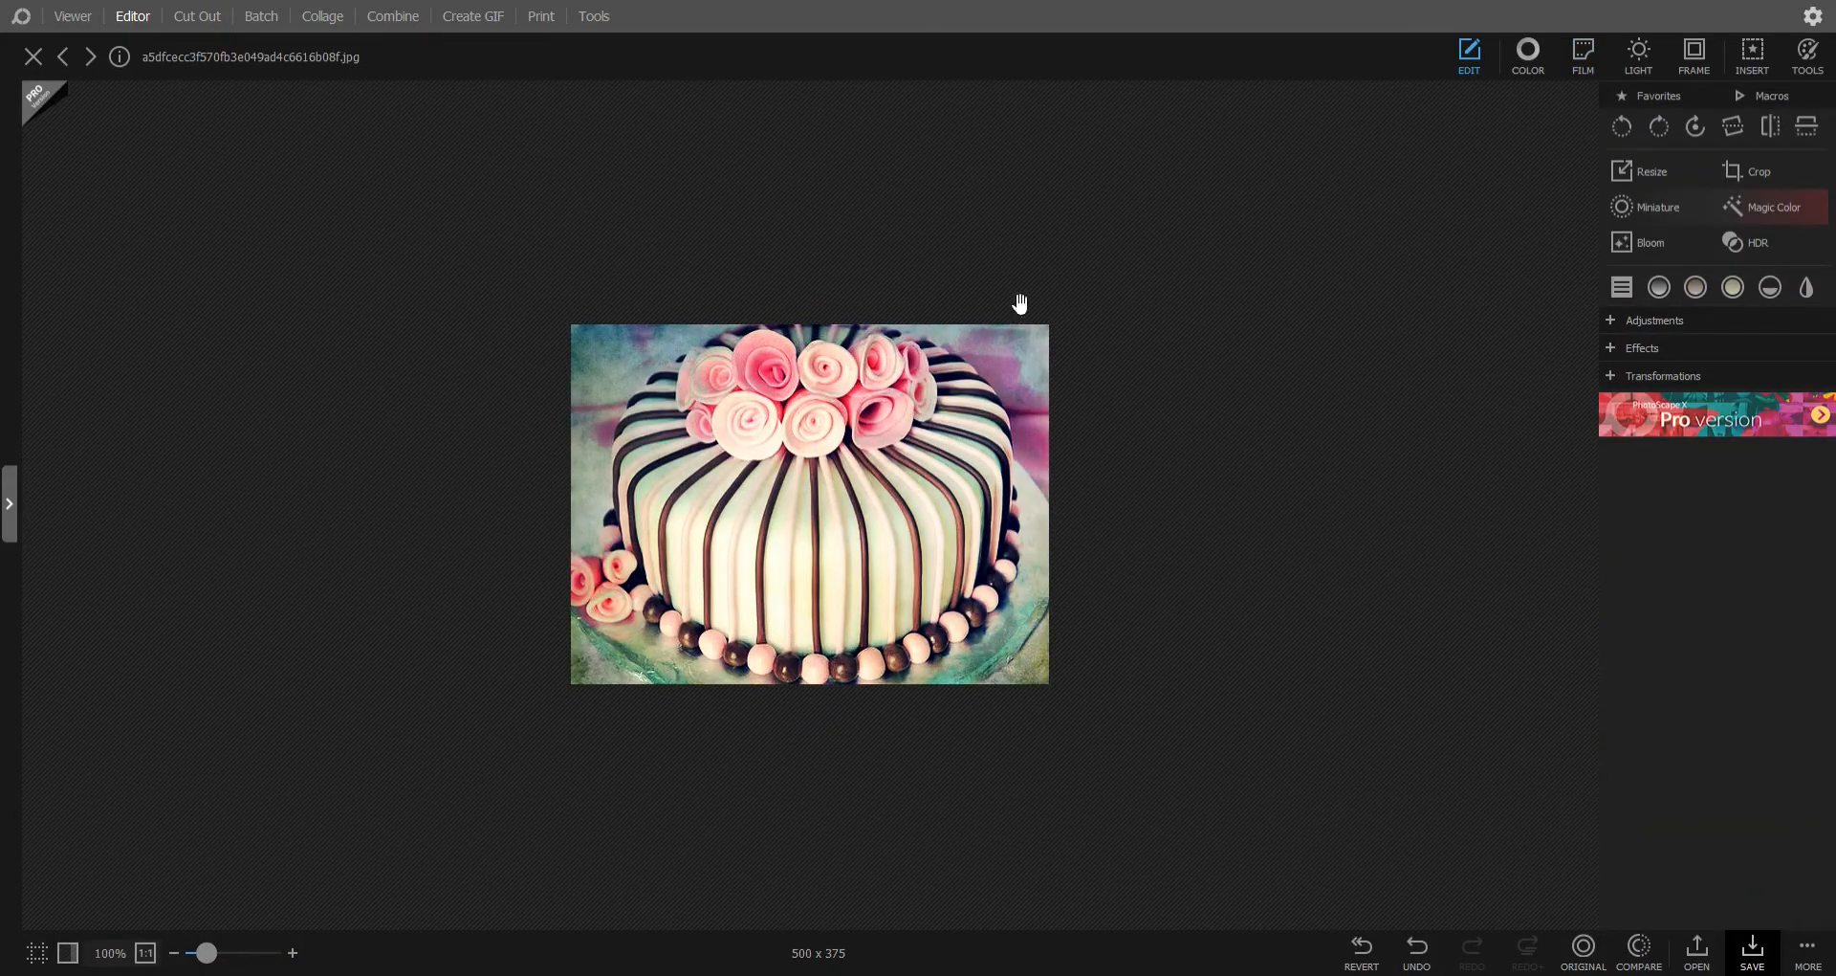
# Step: Open the second mountain photo, DSC00125.JPG, from the "photos taht will be edited" folder at full view
pyautogui.click(74, 17)
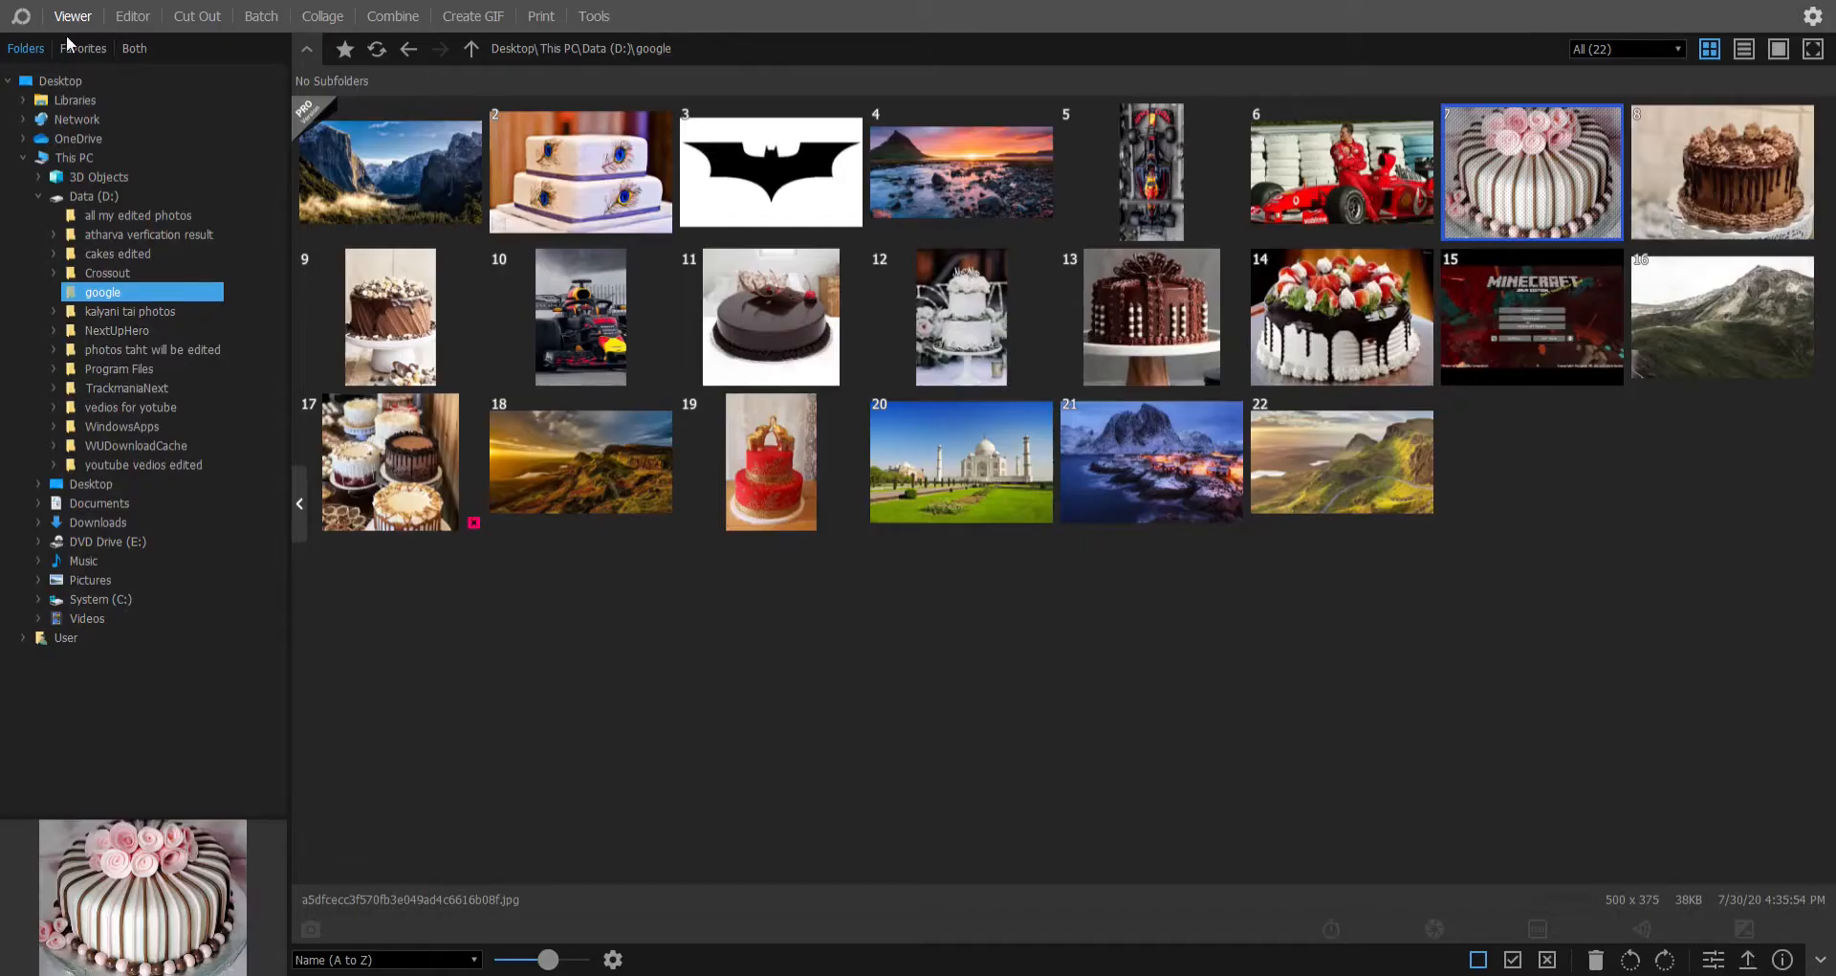
pyautogui.click(134, 349)
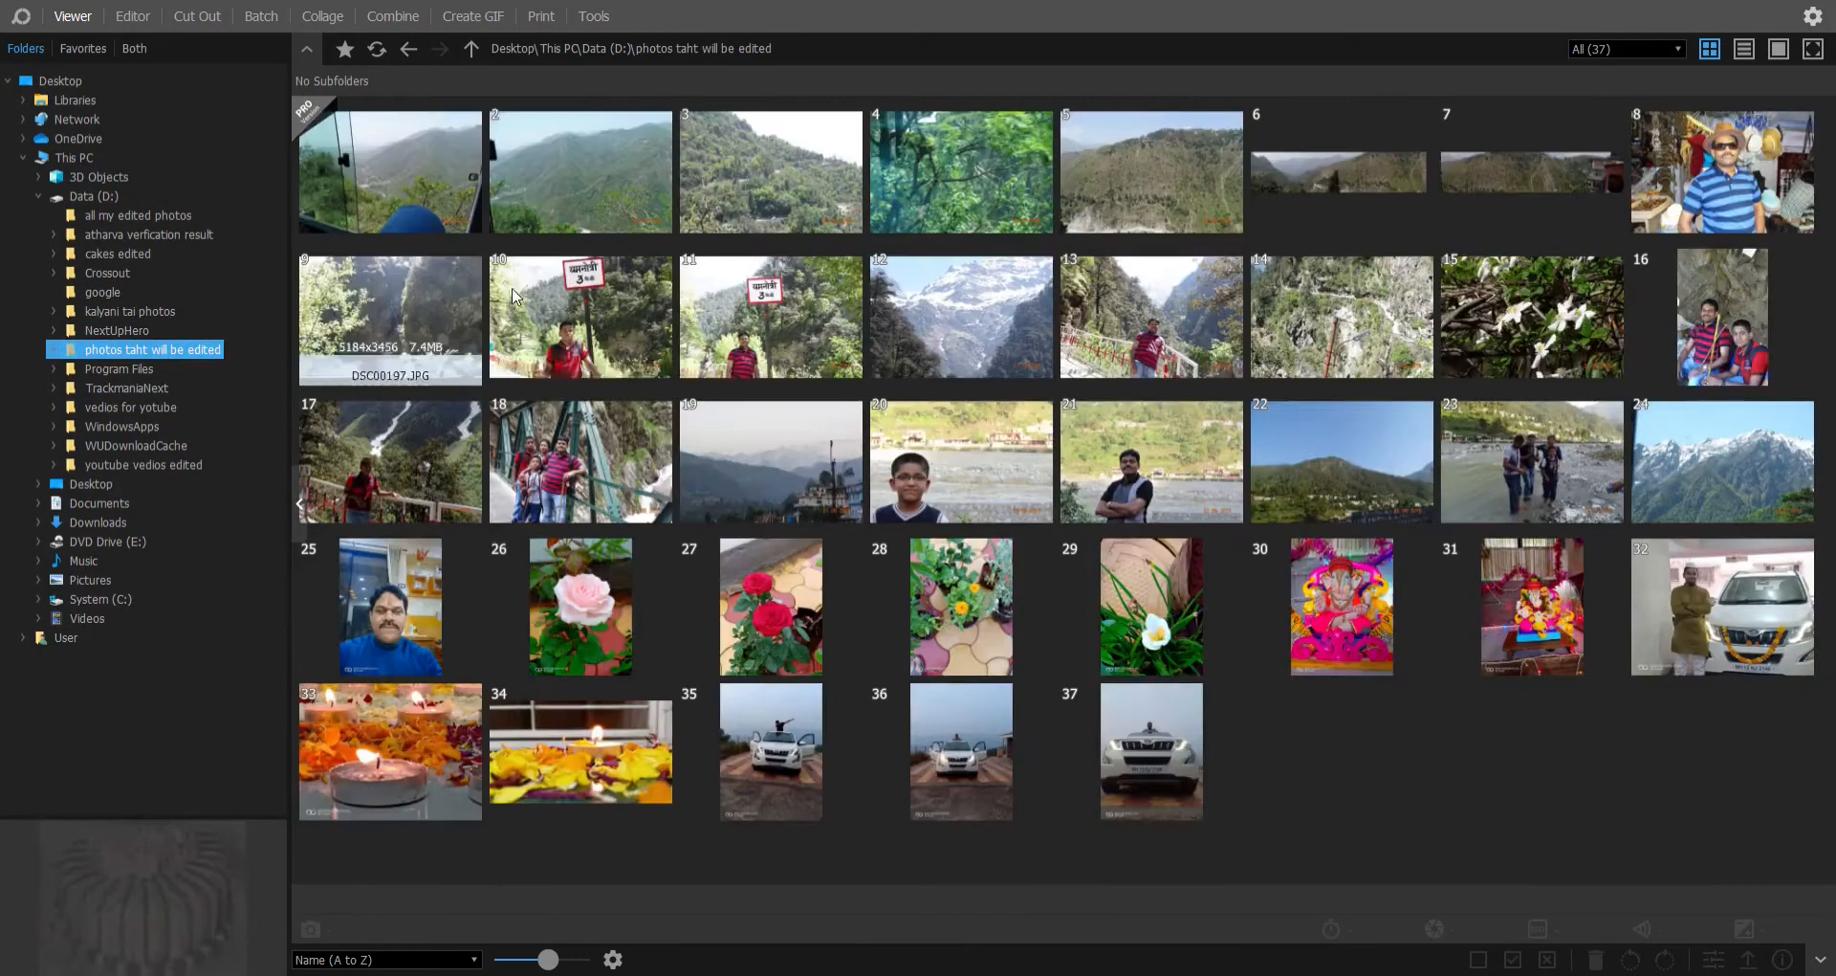
pyautogui.doubleClick(607, 199)
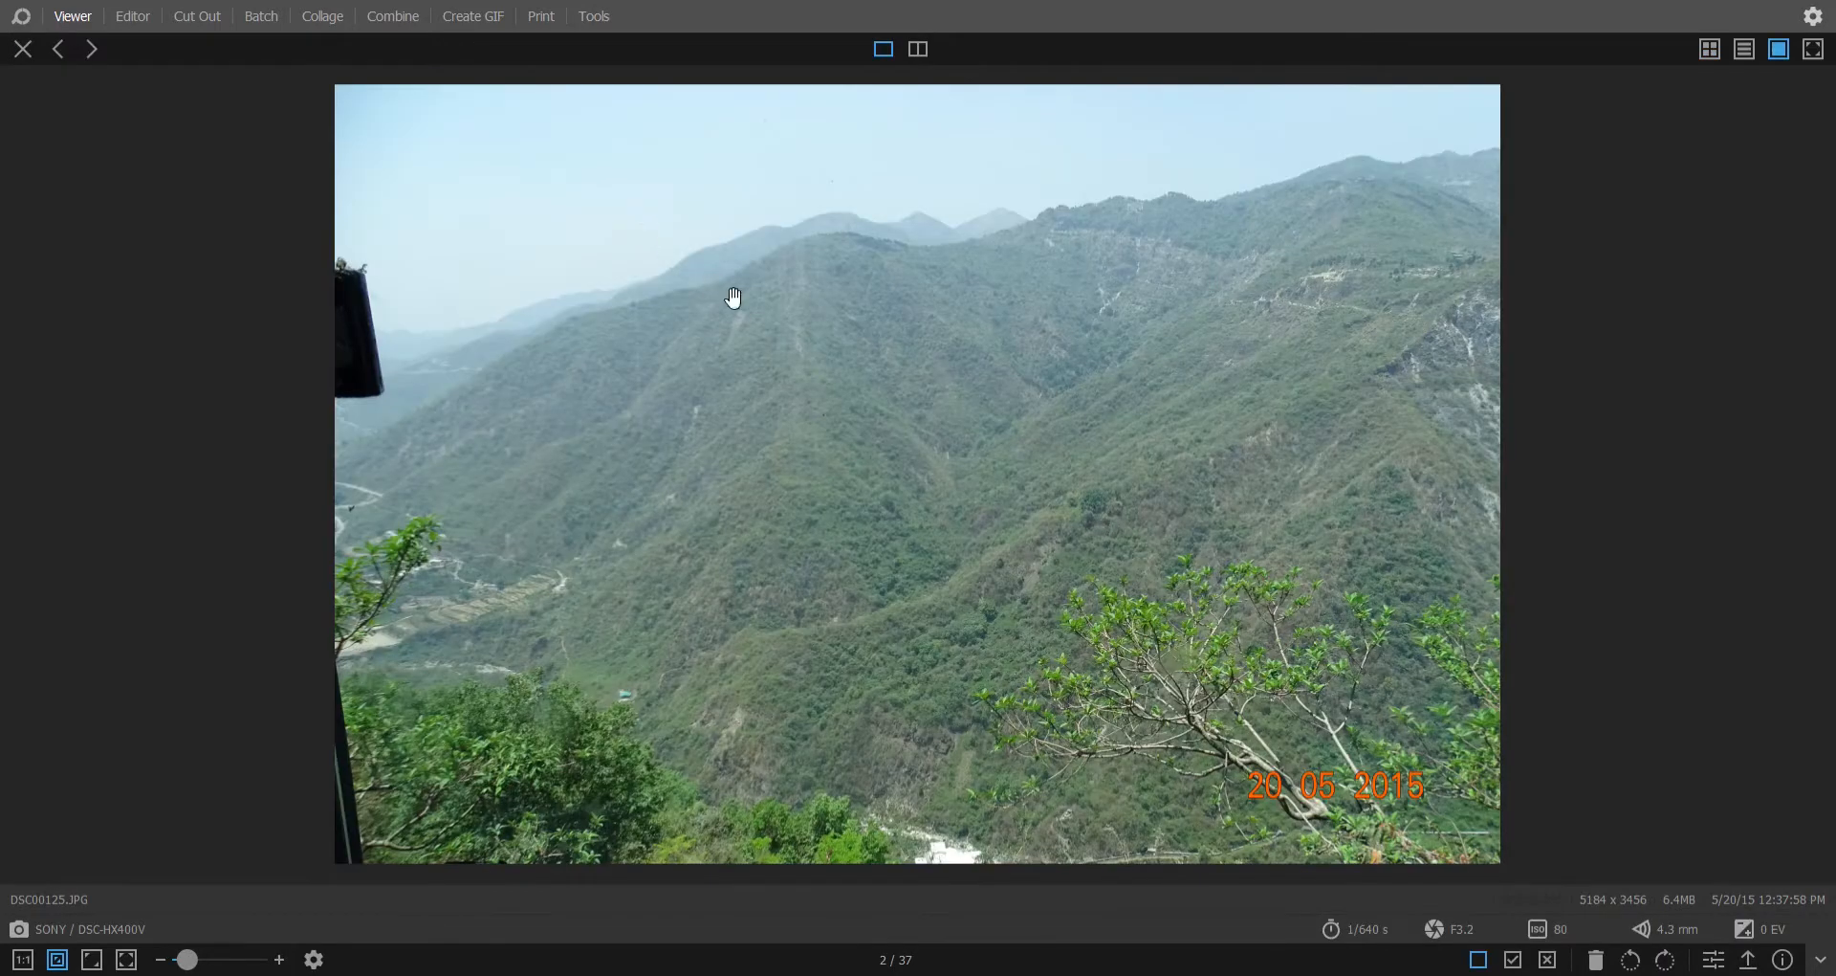
# Step: Check the first photo of the folder in the viewer, and open DSC00125.JPG in the editor
pyautogui.click(127, 20)
pyautogui.click(77, 15)
pyautogui.click(59, 49)
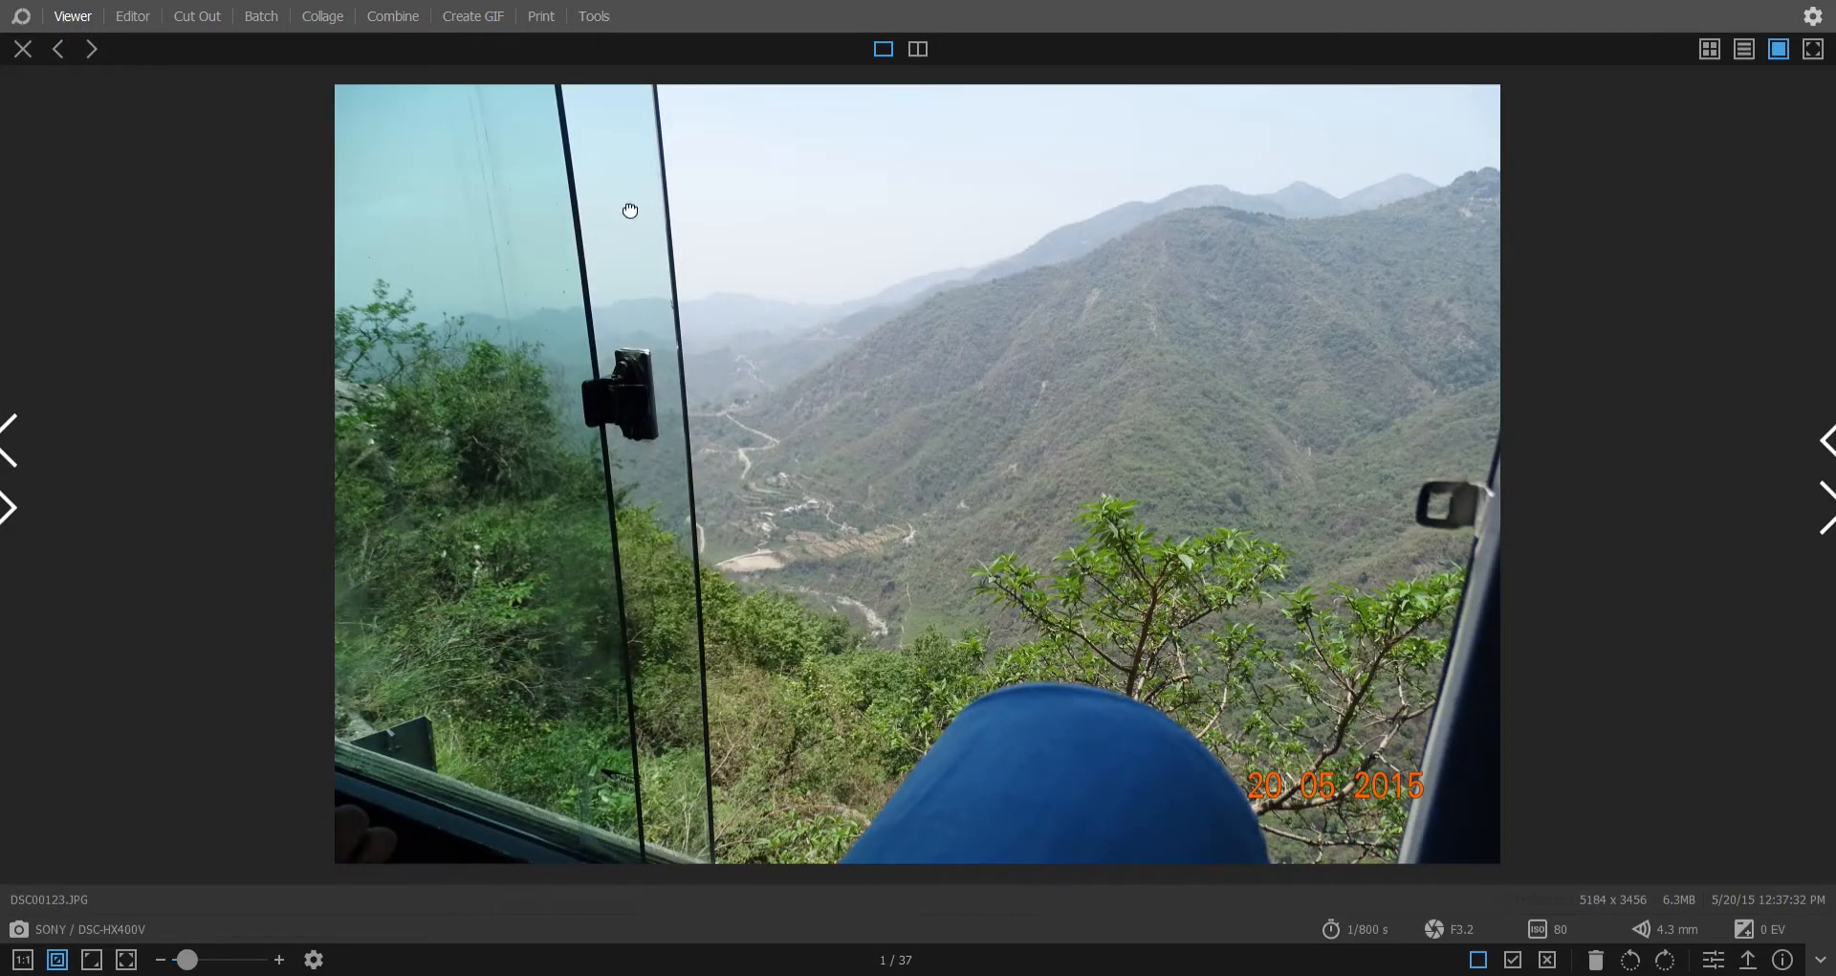
pyautogui.doubleClick(630, 210)
pyautogui.click(555, 179)
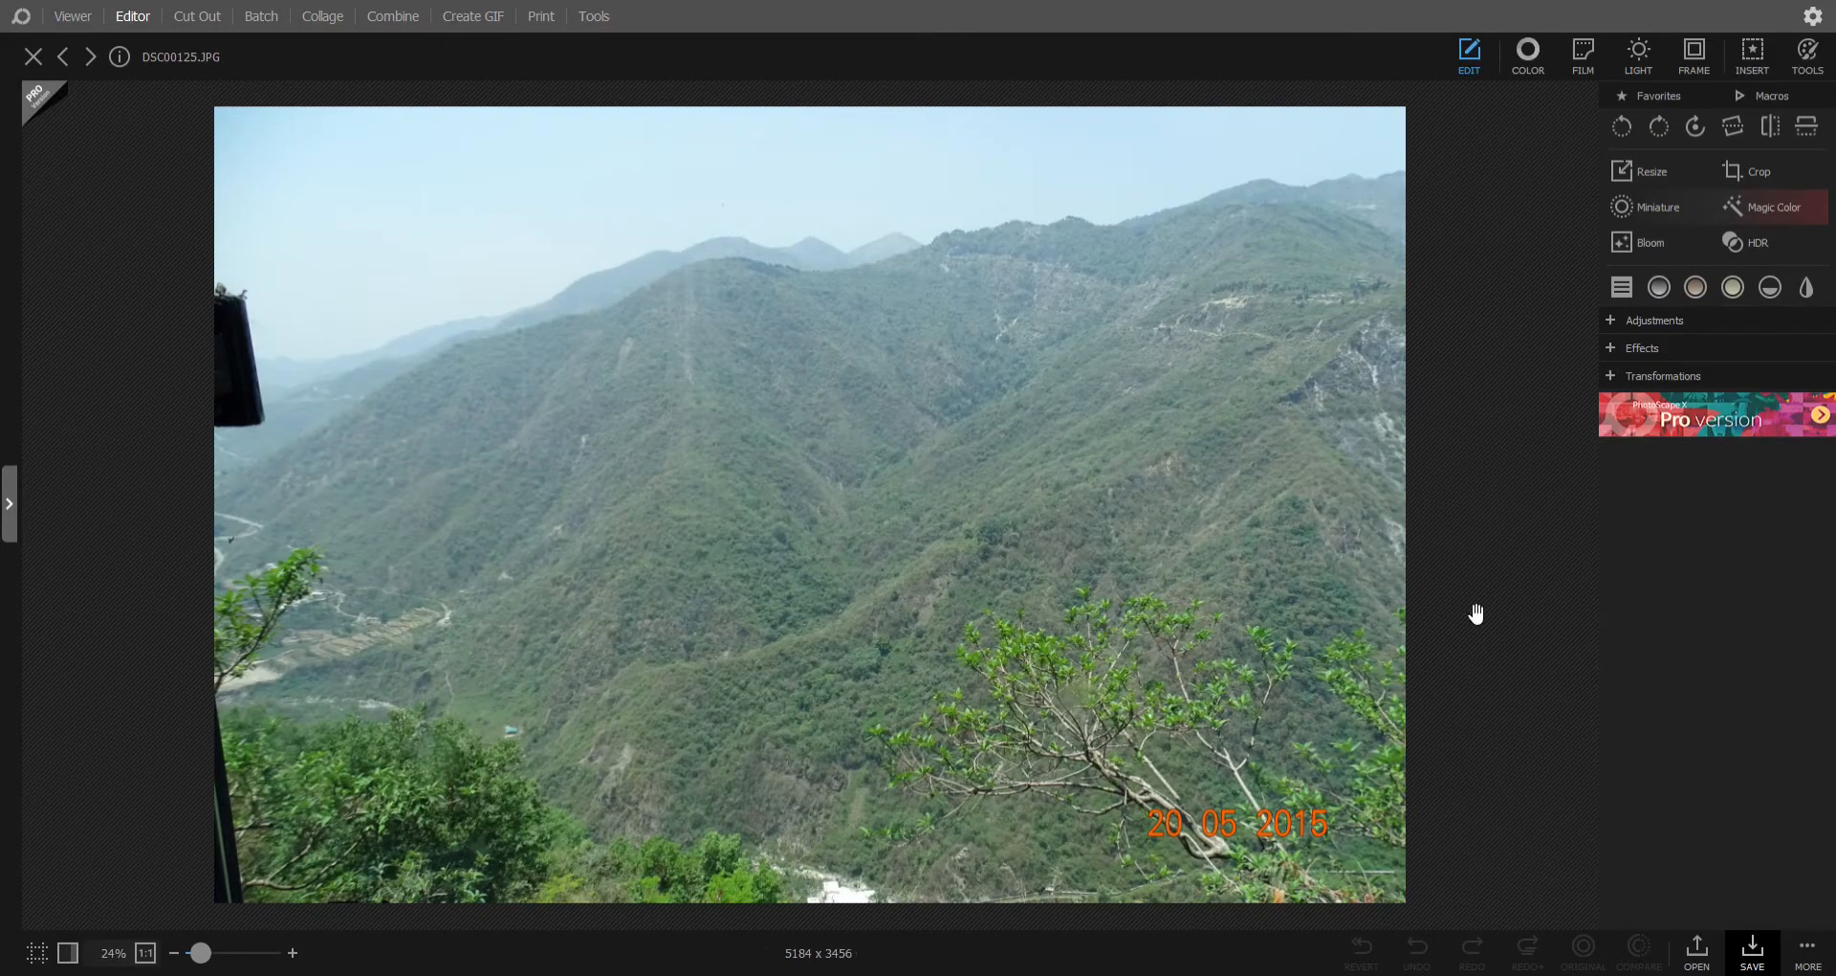
# Step: Preview the Vintage A001 and A003 overlays, and apply Vintage A005 to DSC00125.JPG at amount 90 in Overlay blend mode
pyautogui.click(1583, 55)
pyautogui.click(1697, 184)
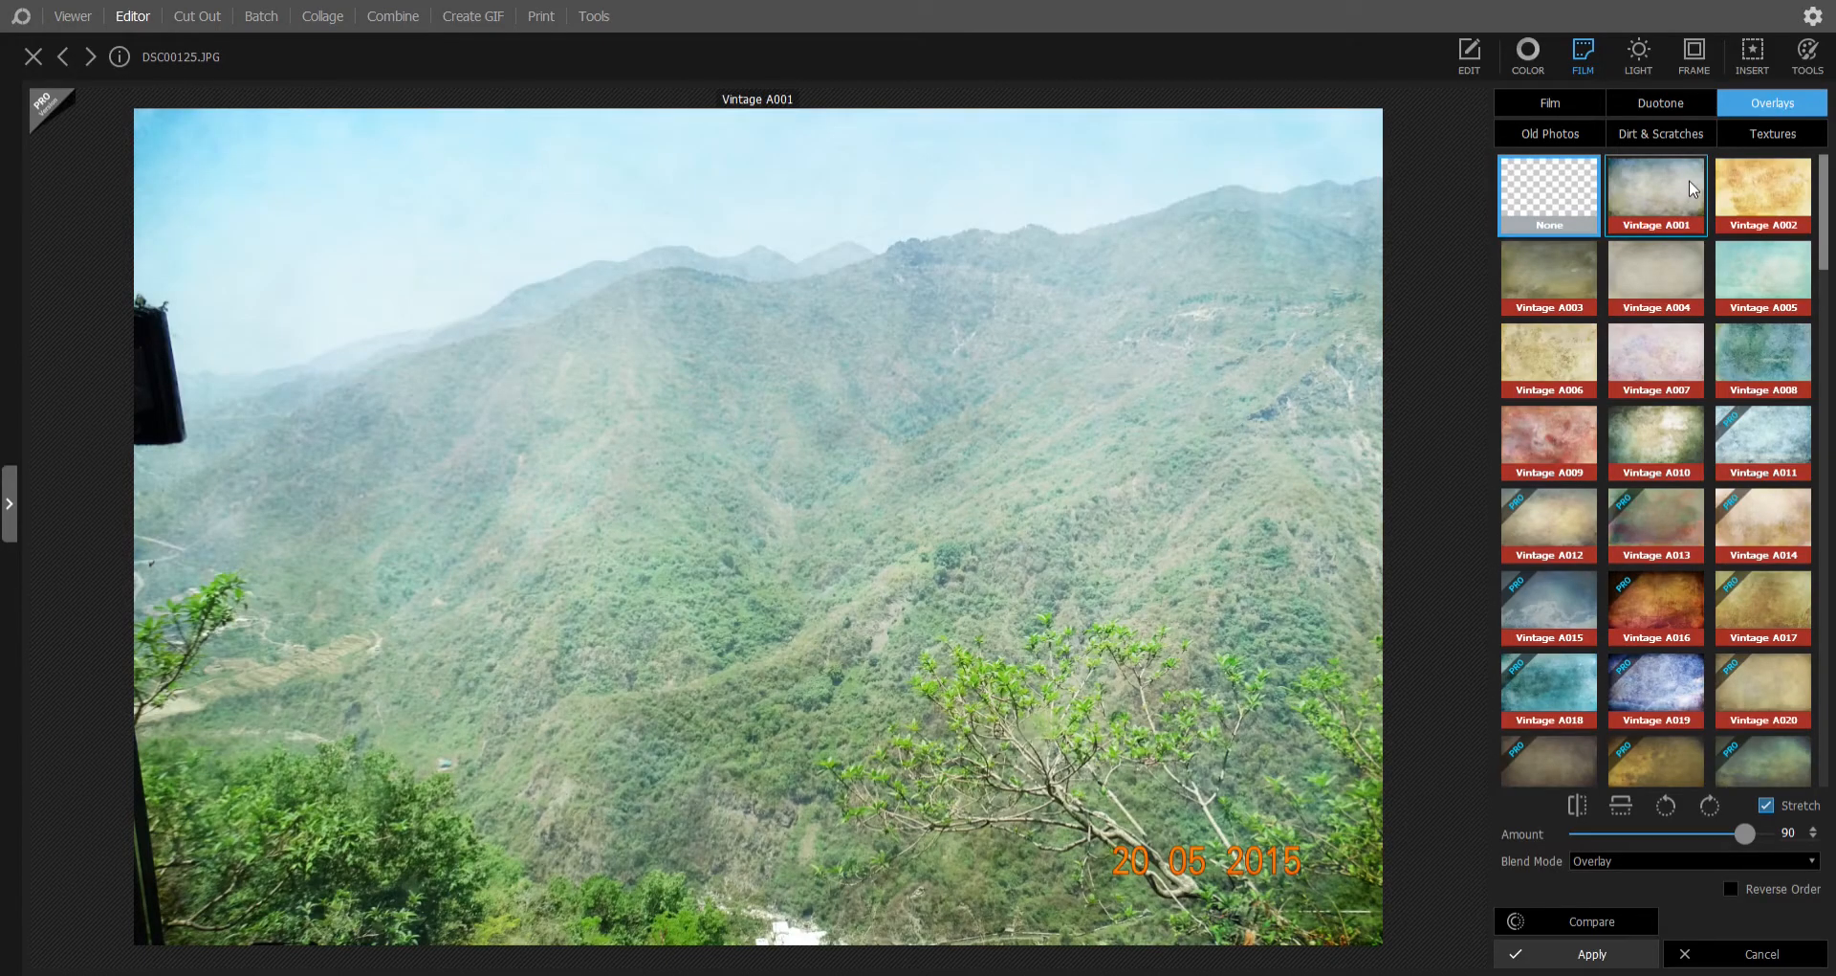
pyautogui.click(1548, 284)
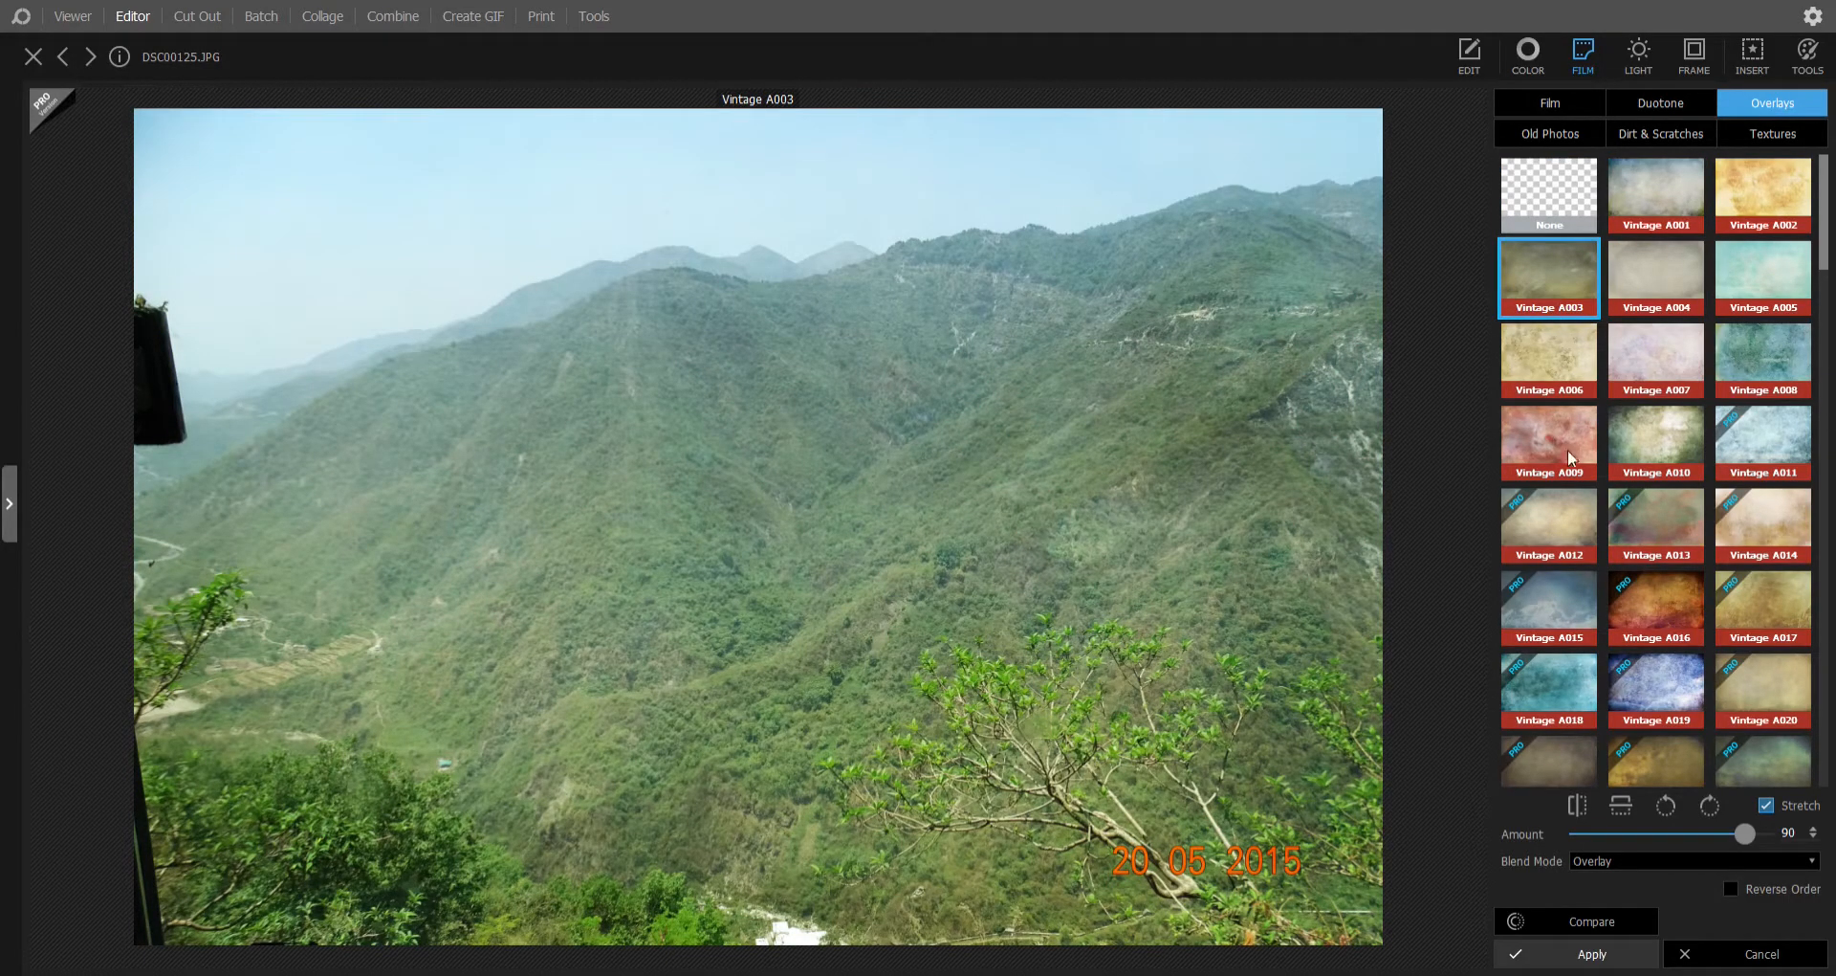
pyautogui.click(1761, 260)
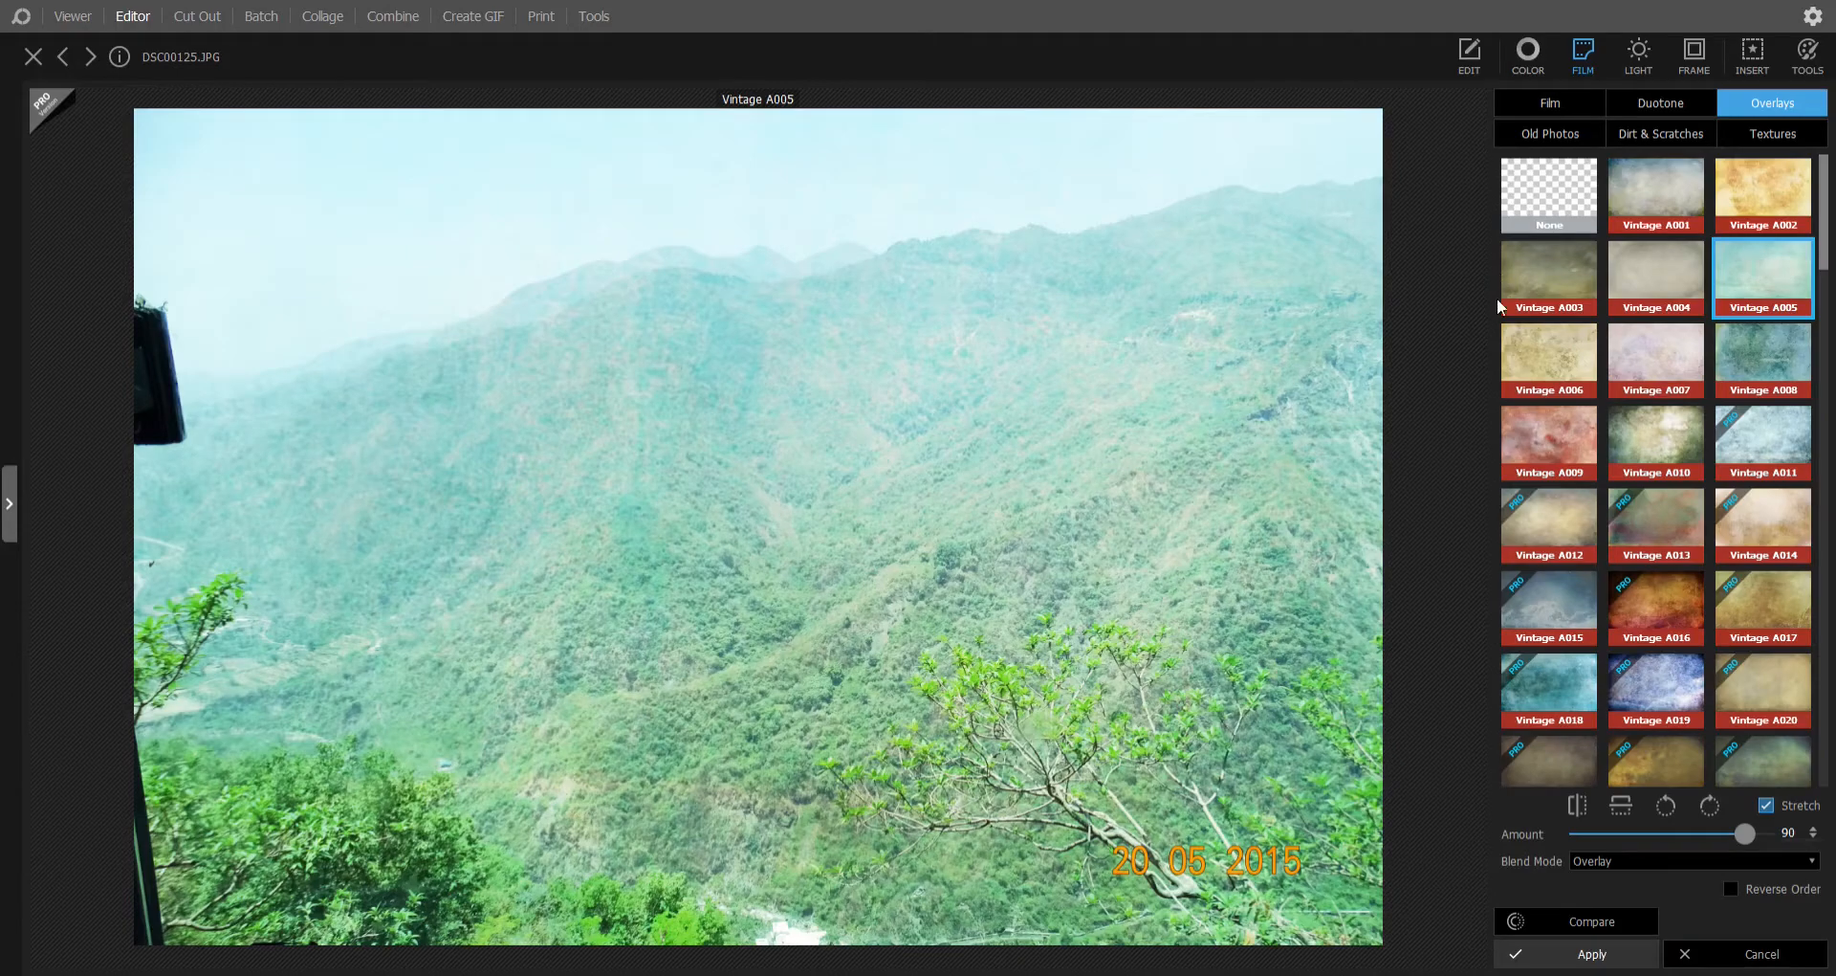
pyautogui.click(1592, 954)
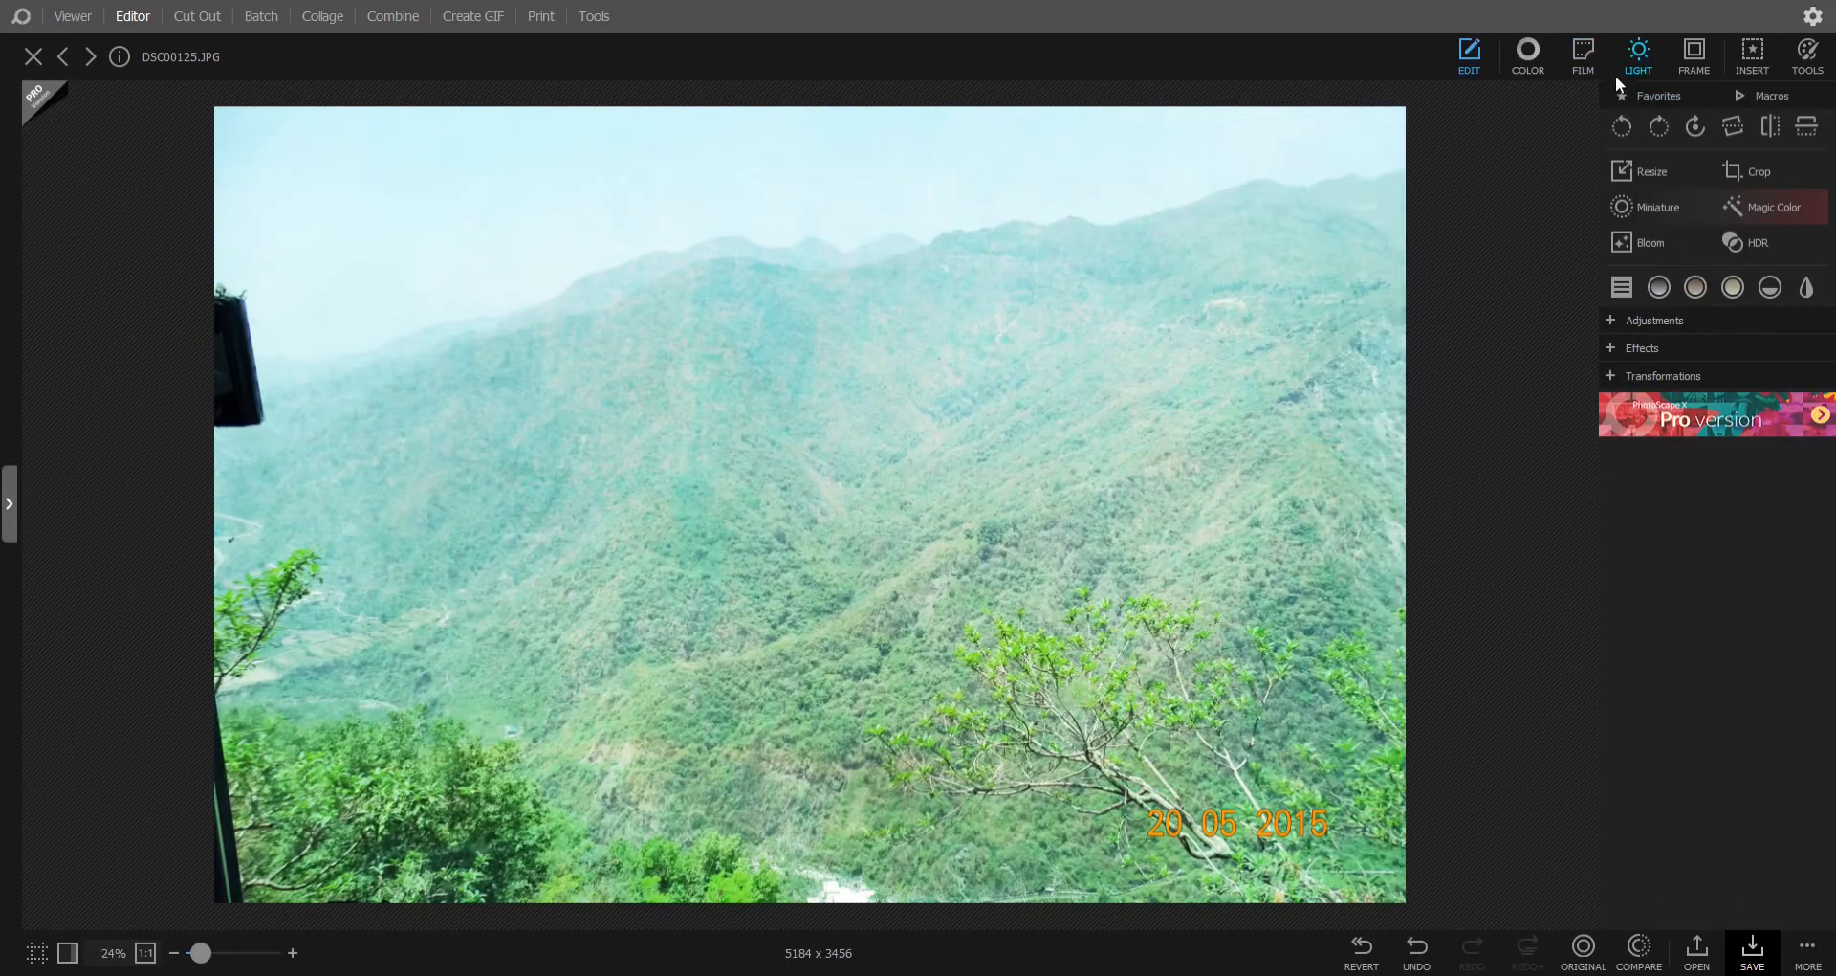
# Step: Darken the mountain photo by 79 in the color adjustments
pyautogui.click(1534, 59)
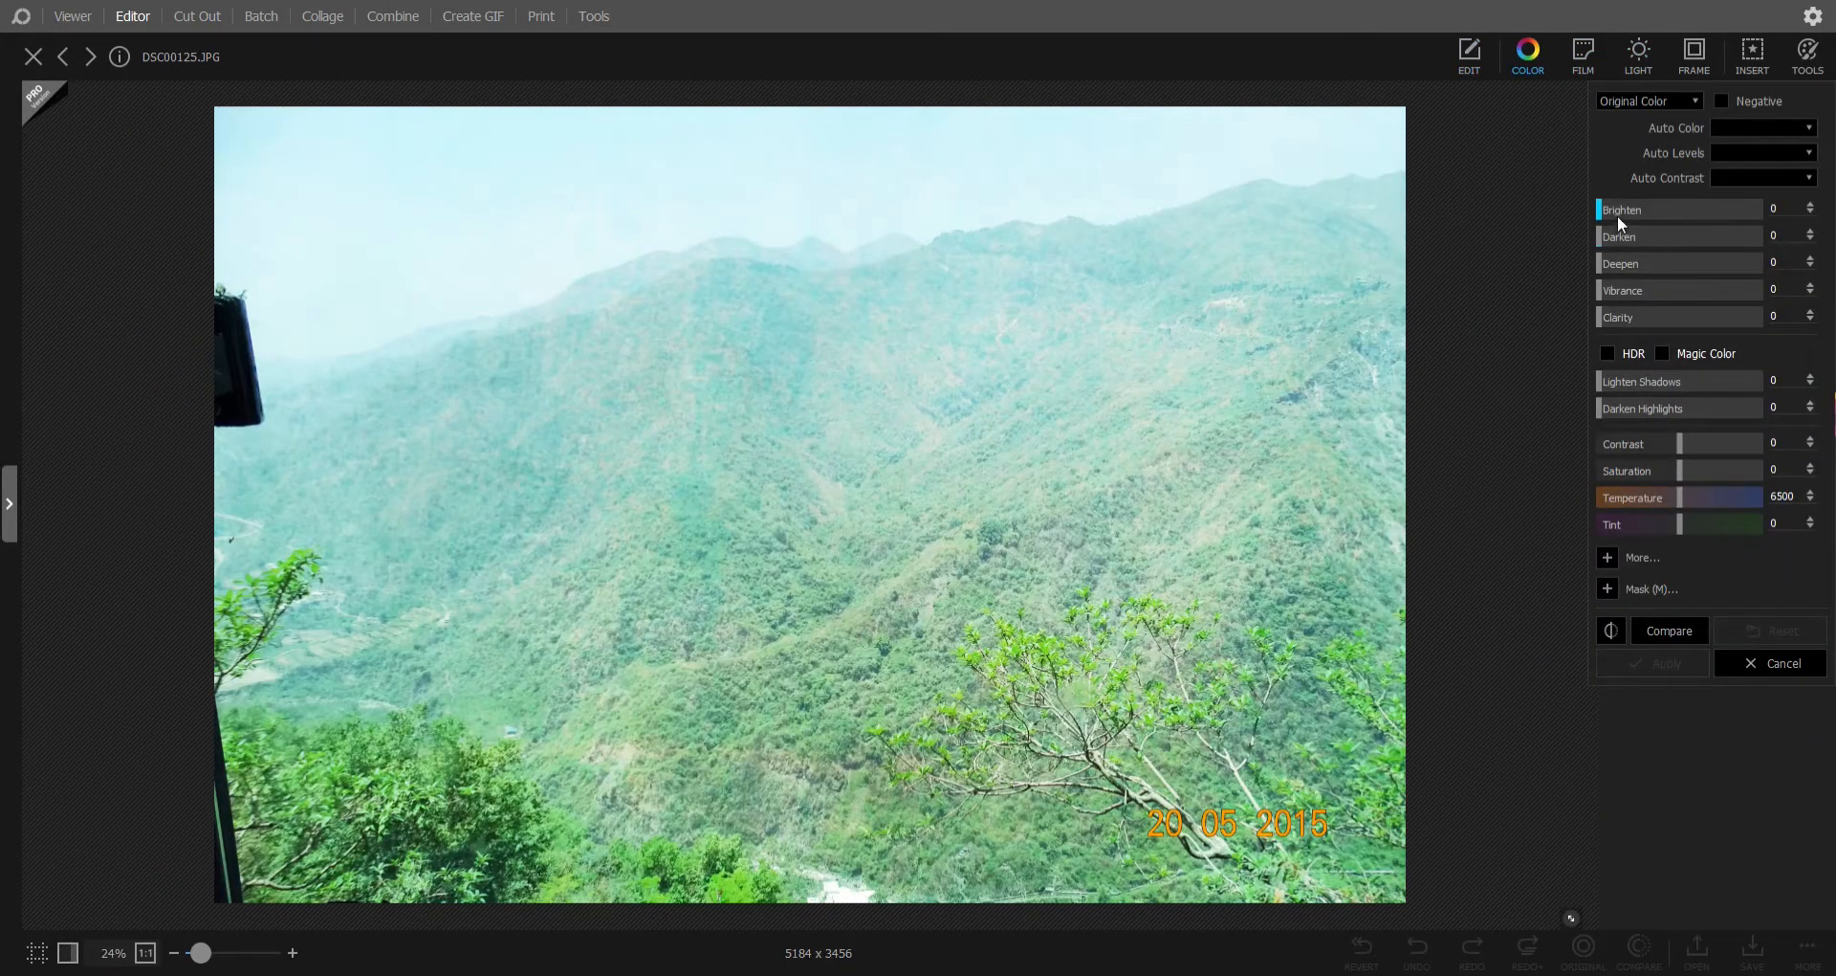
pyautogui.moveTo(1600, 236); pyautogui.dragTo(1729, 235)
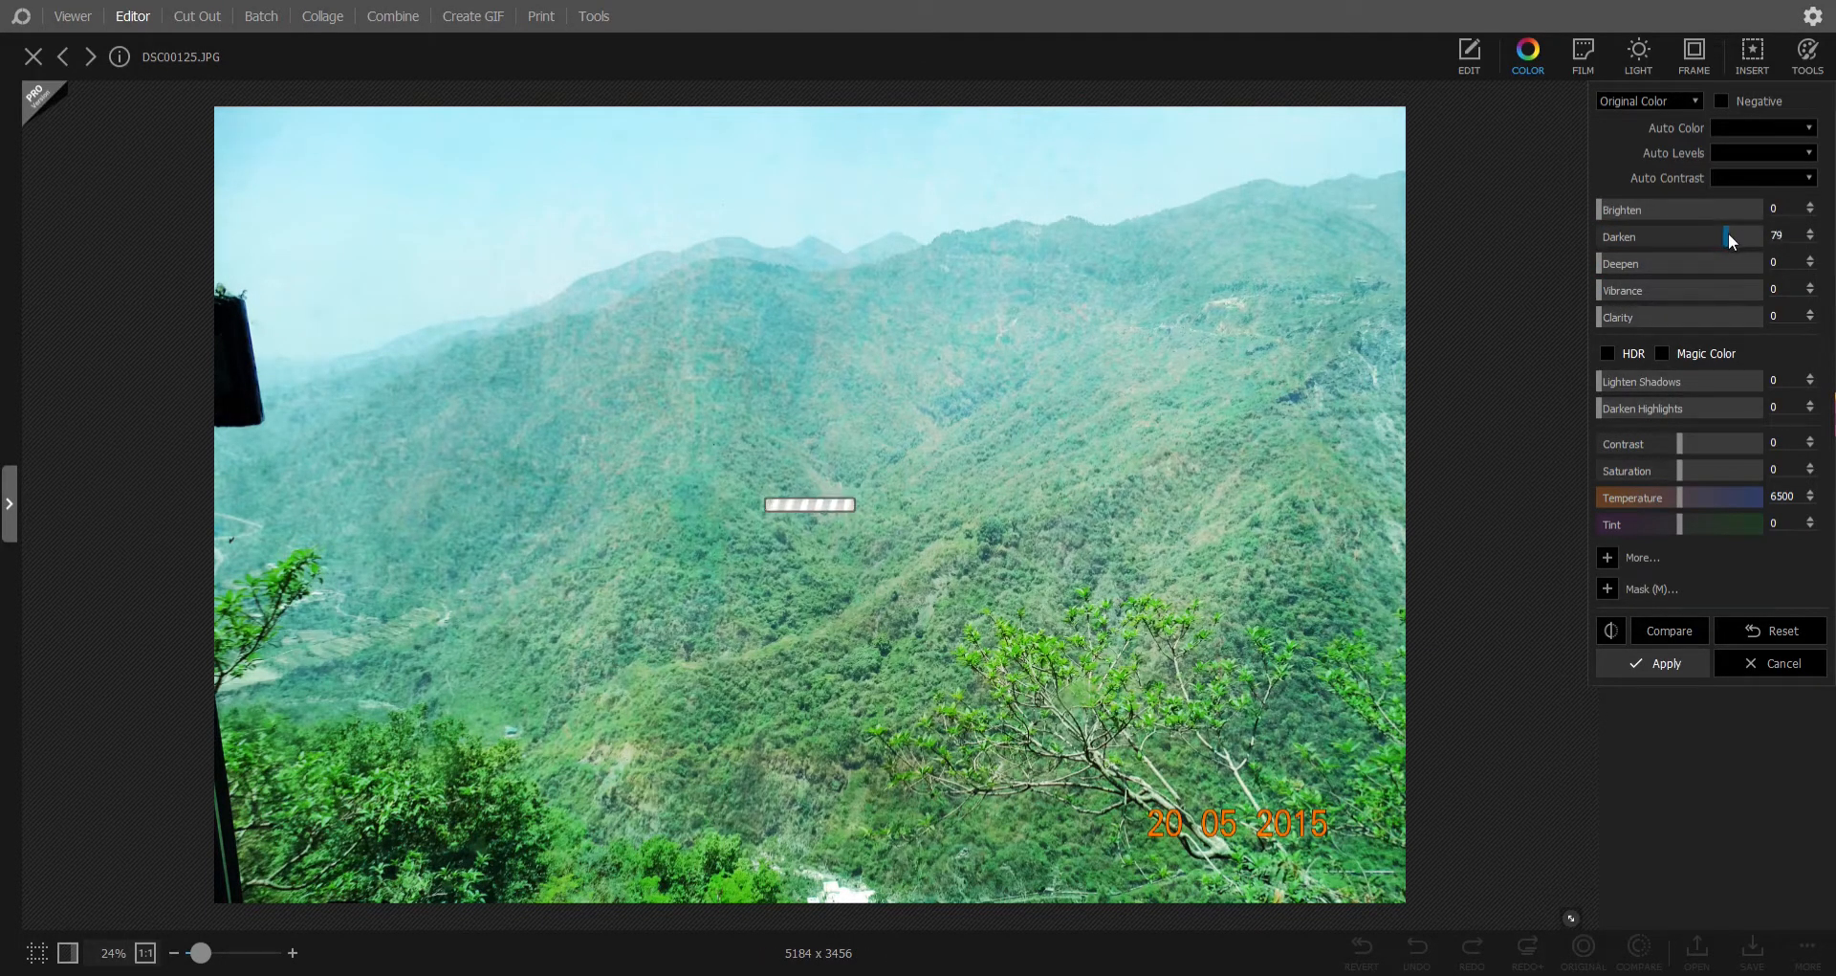
pyautogui.click(1666, 669)
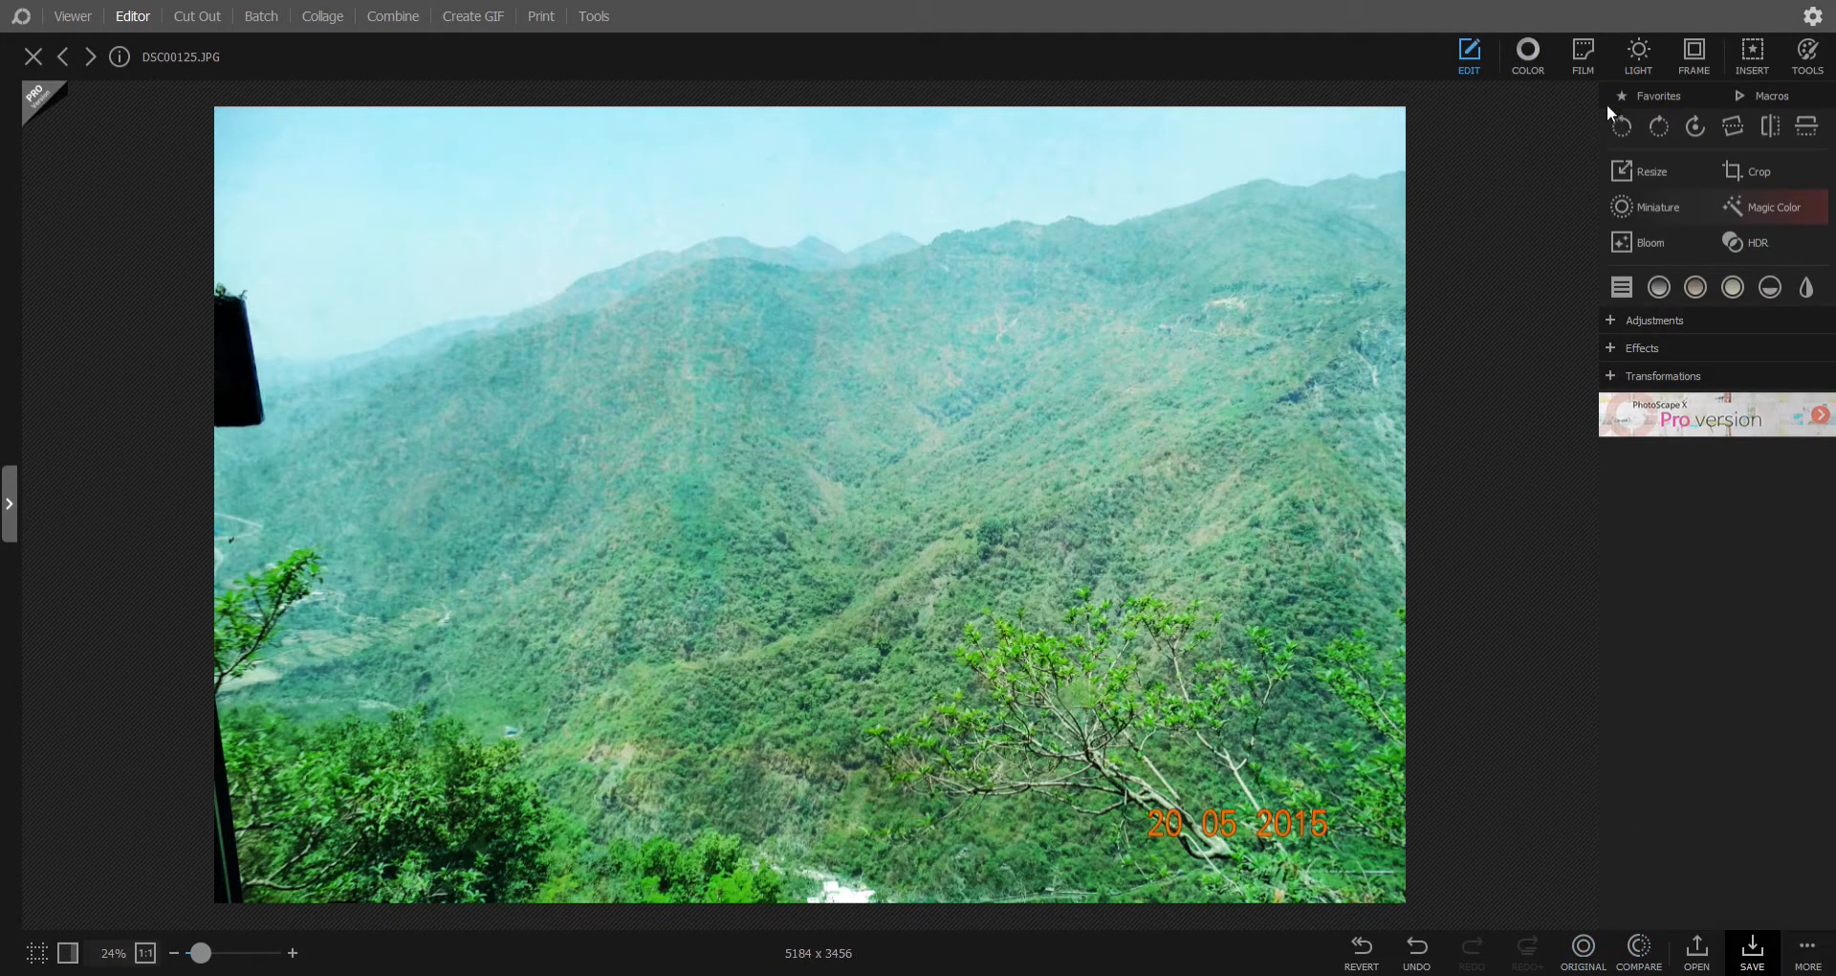
# Step: Apply the Cinema film filter to the mountain photo
pyautogui.click(1583, 52)
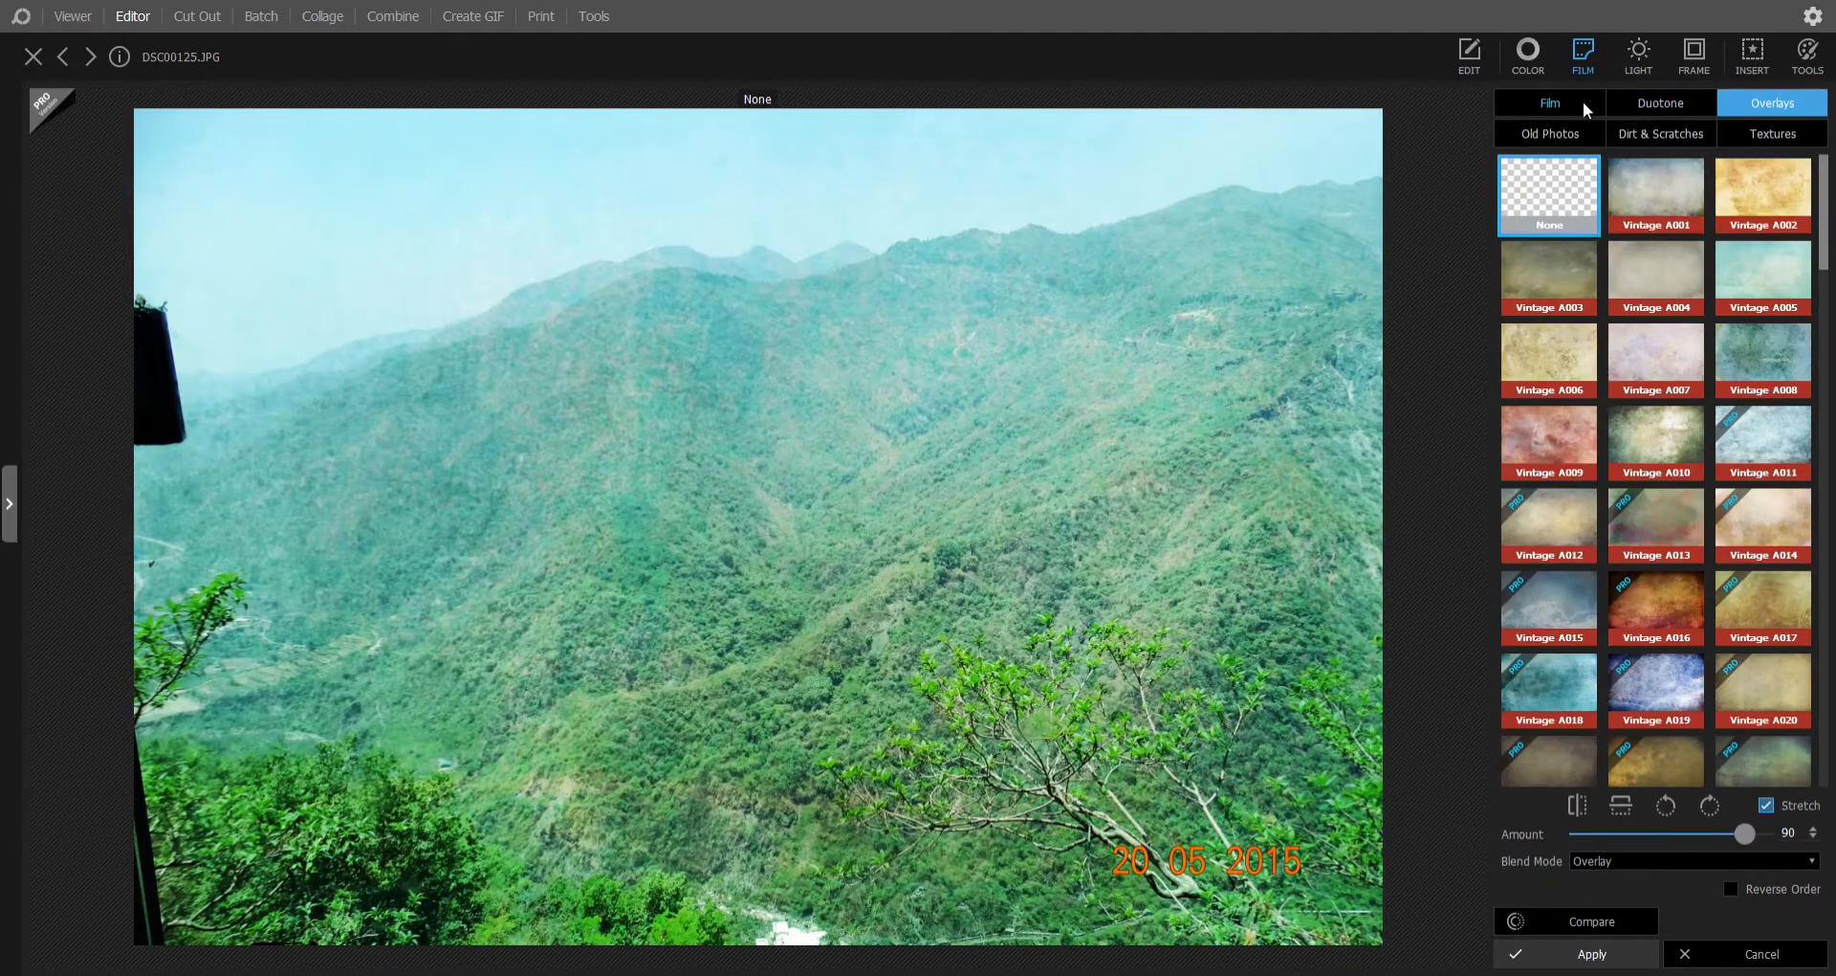
pyautogui.click(1554, 103)
pyautogui.click(1656, 198)
pyautogui.click(1592, 954)
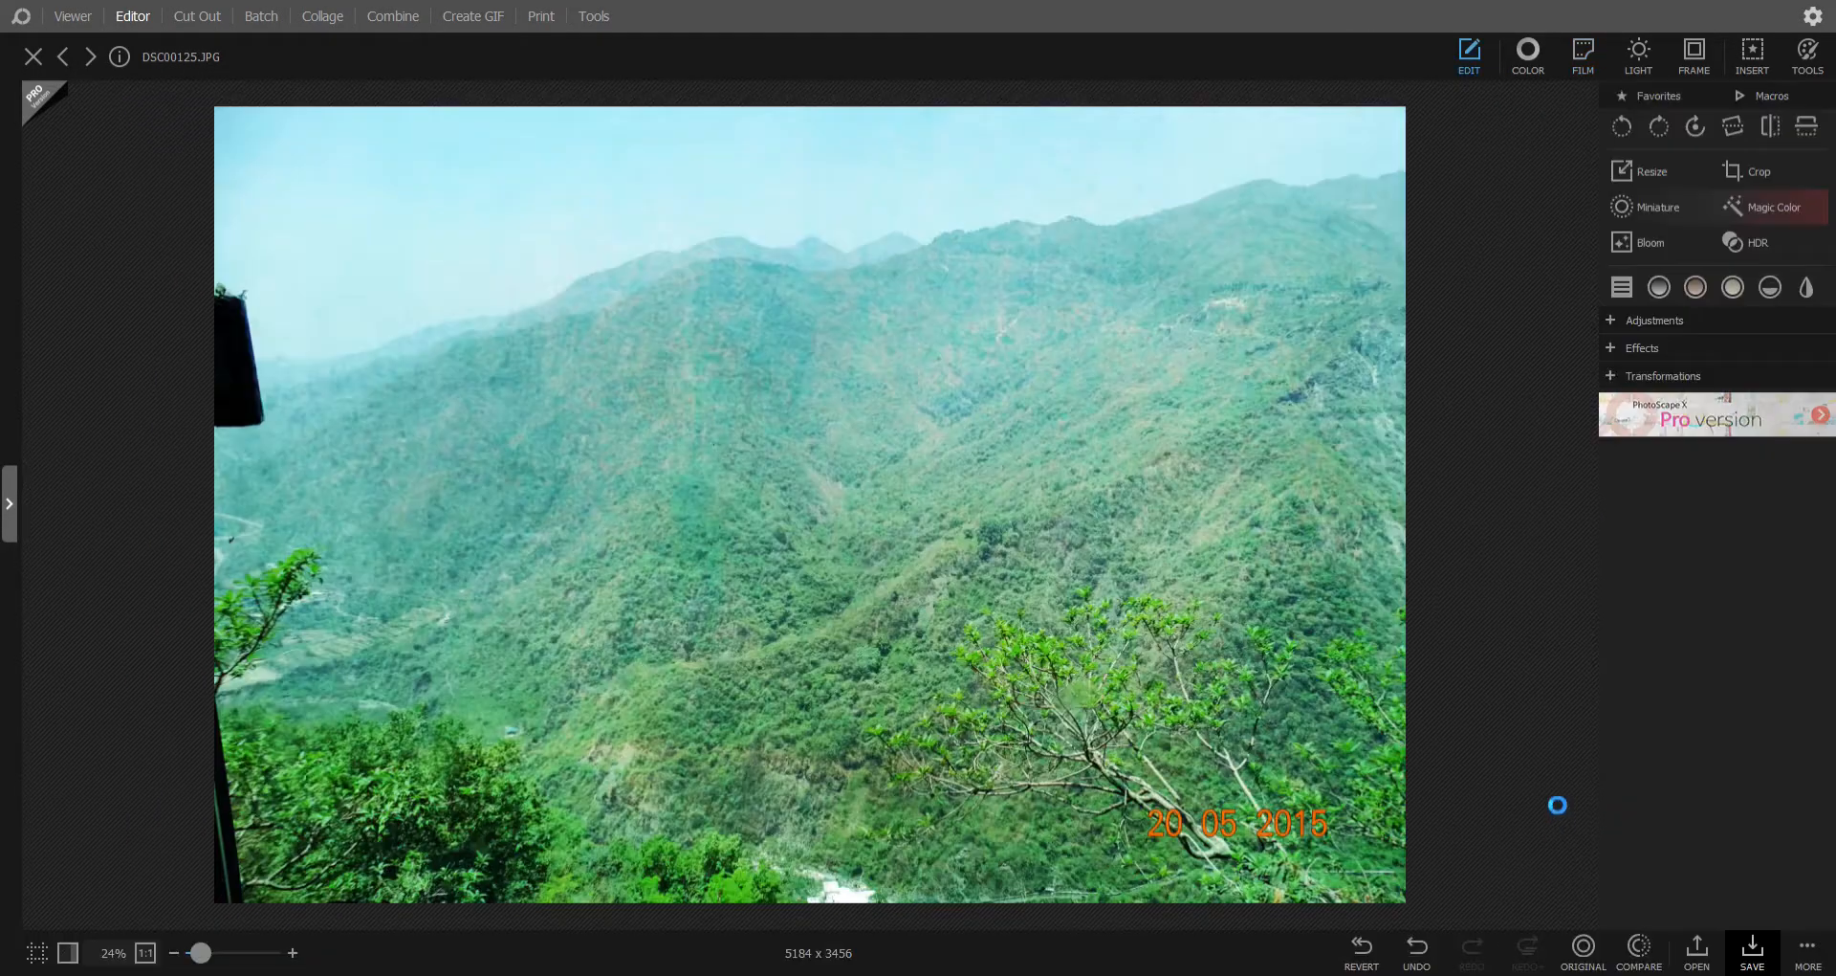
# Step: Darken the filtered mountain photo by 42 in the color adjustments
pyautogui.click(1528, 52)
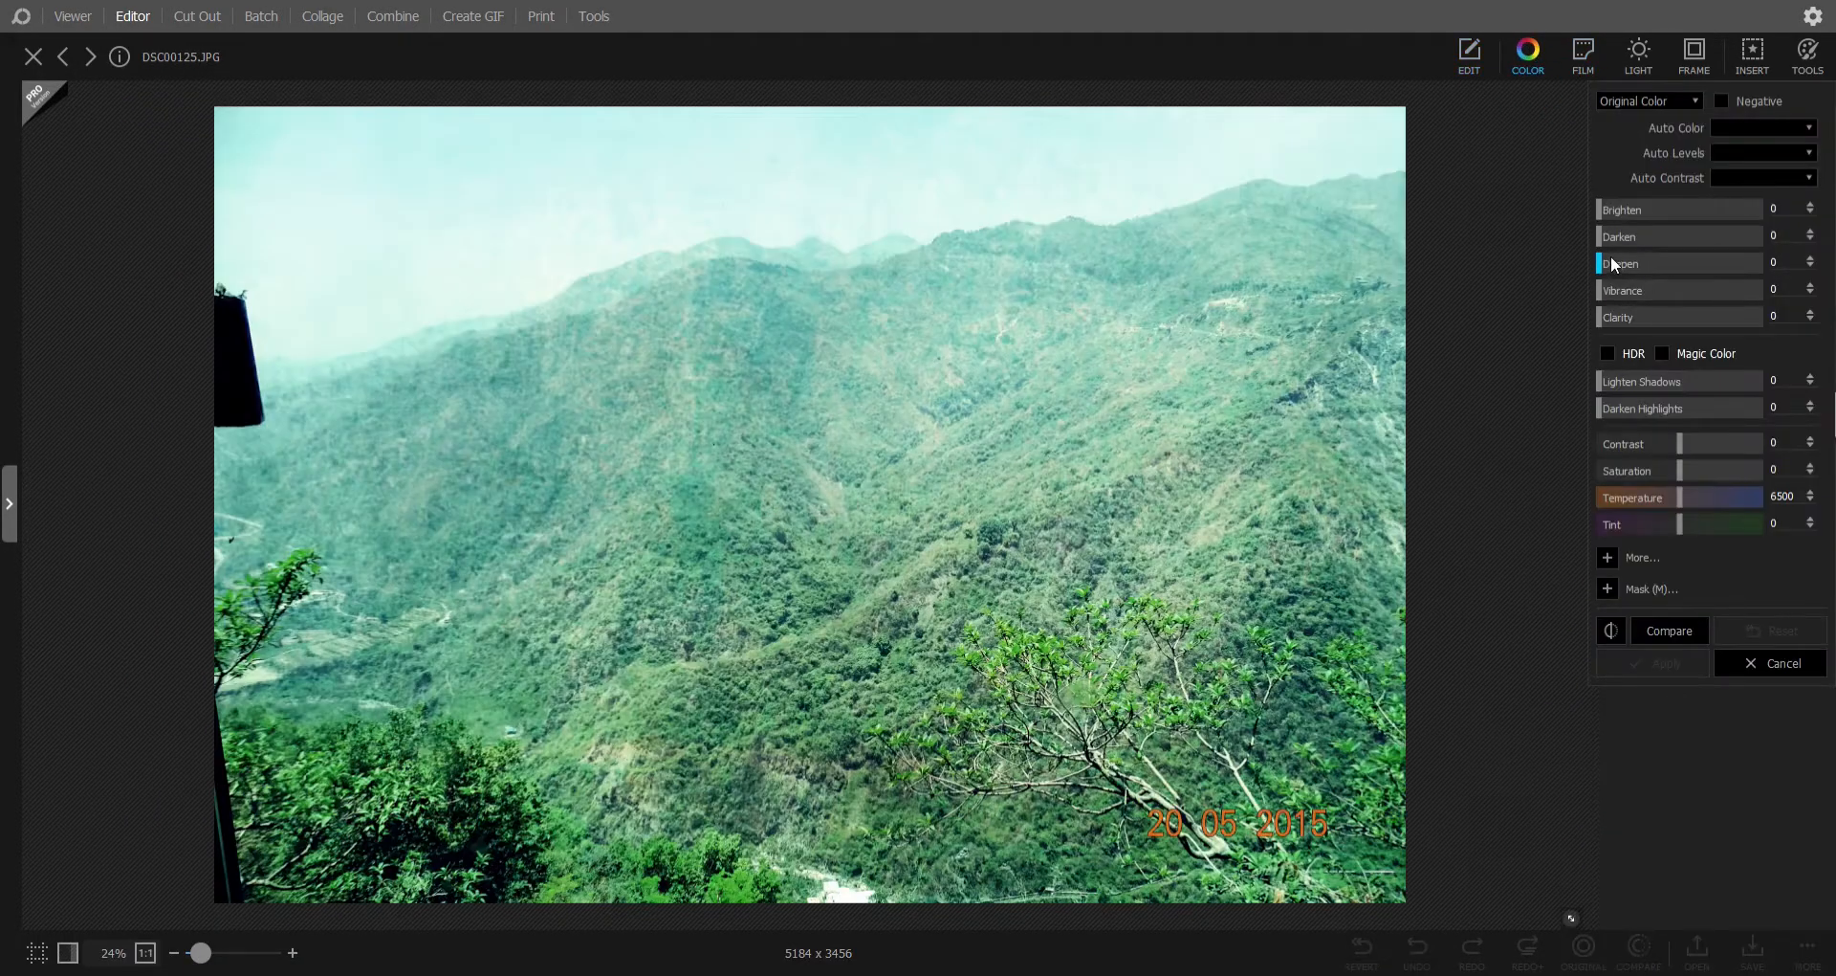
pyautogui.moveTo(1611, 236); pyautogui.dragTo(1645, 235)
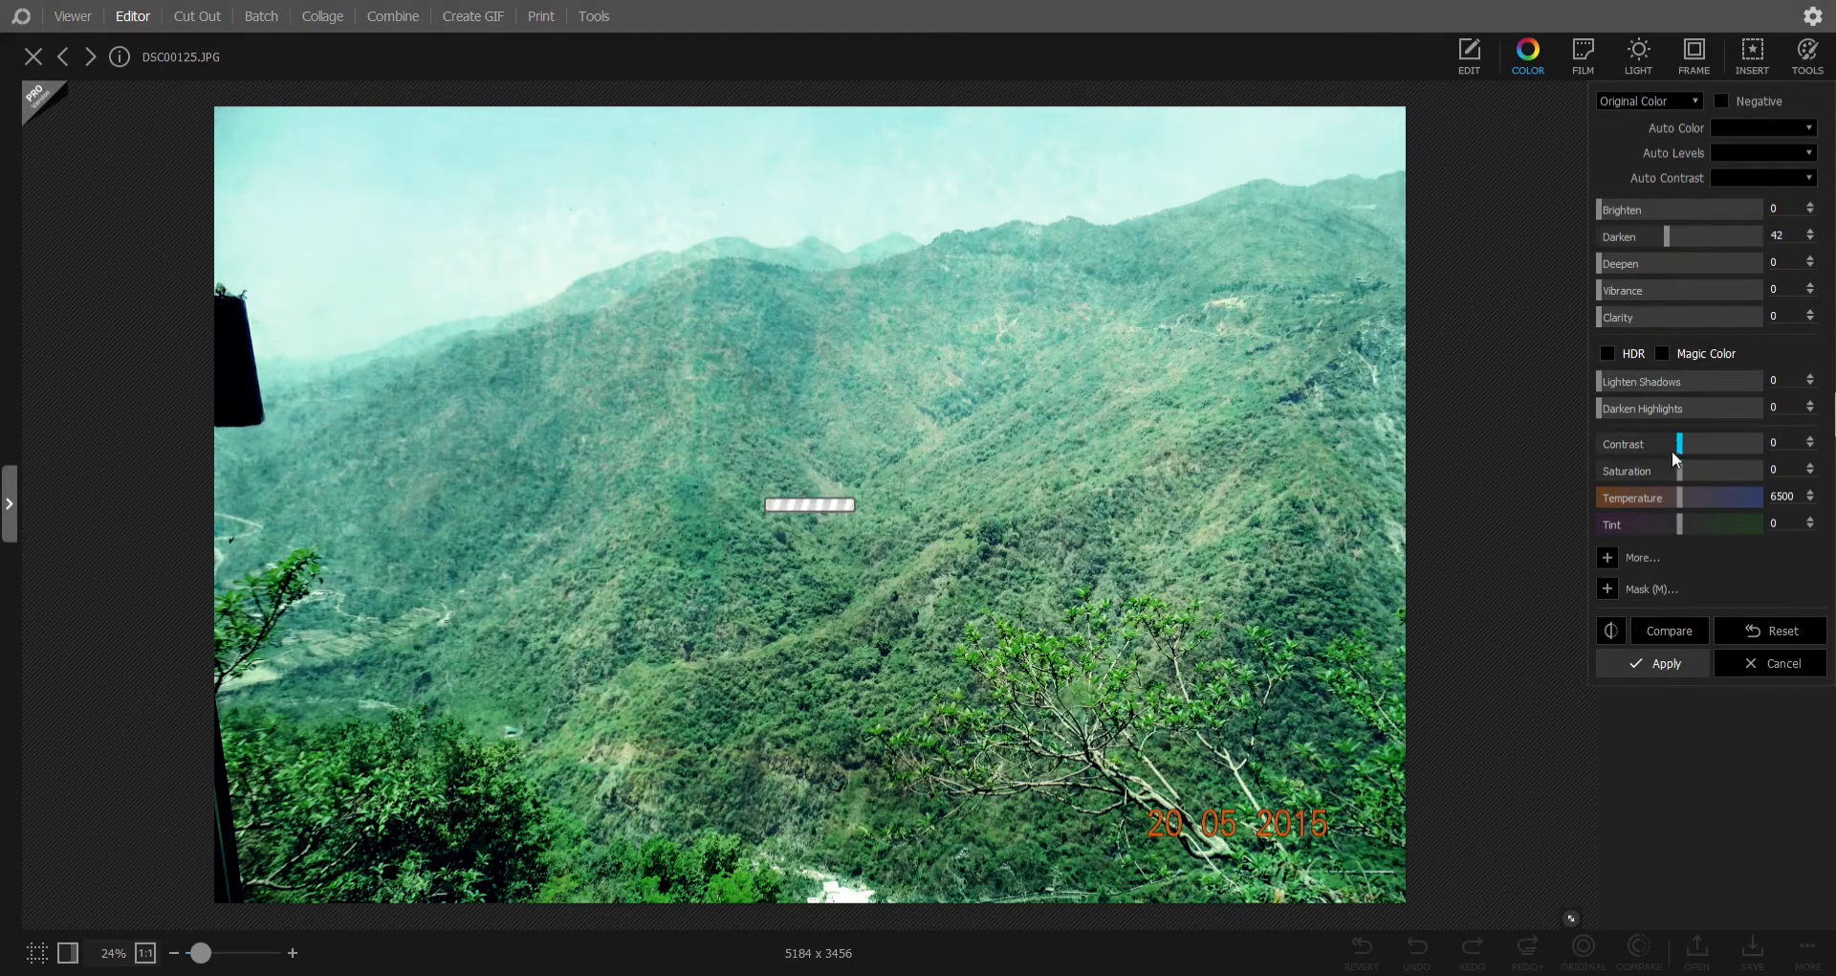
pyautogui.click(1670, 660)
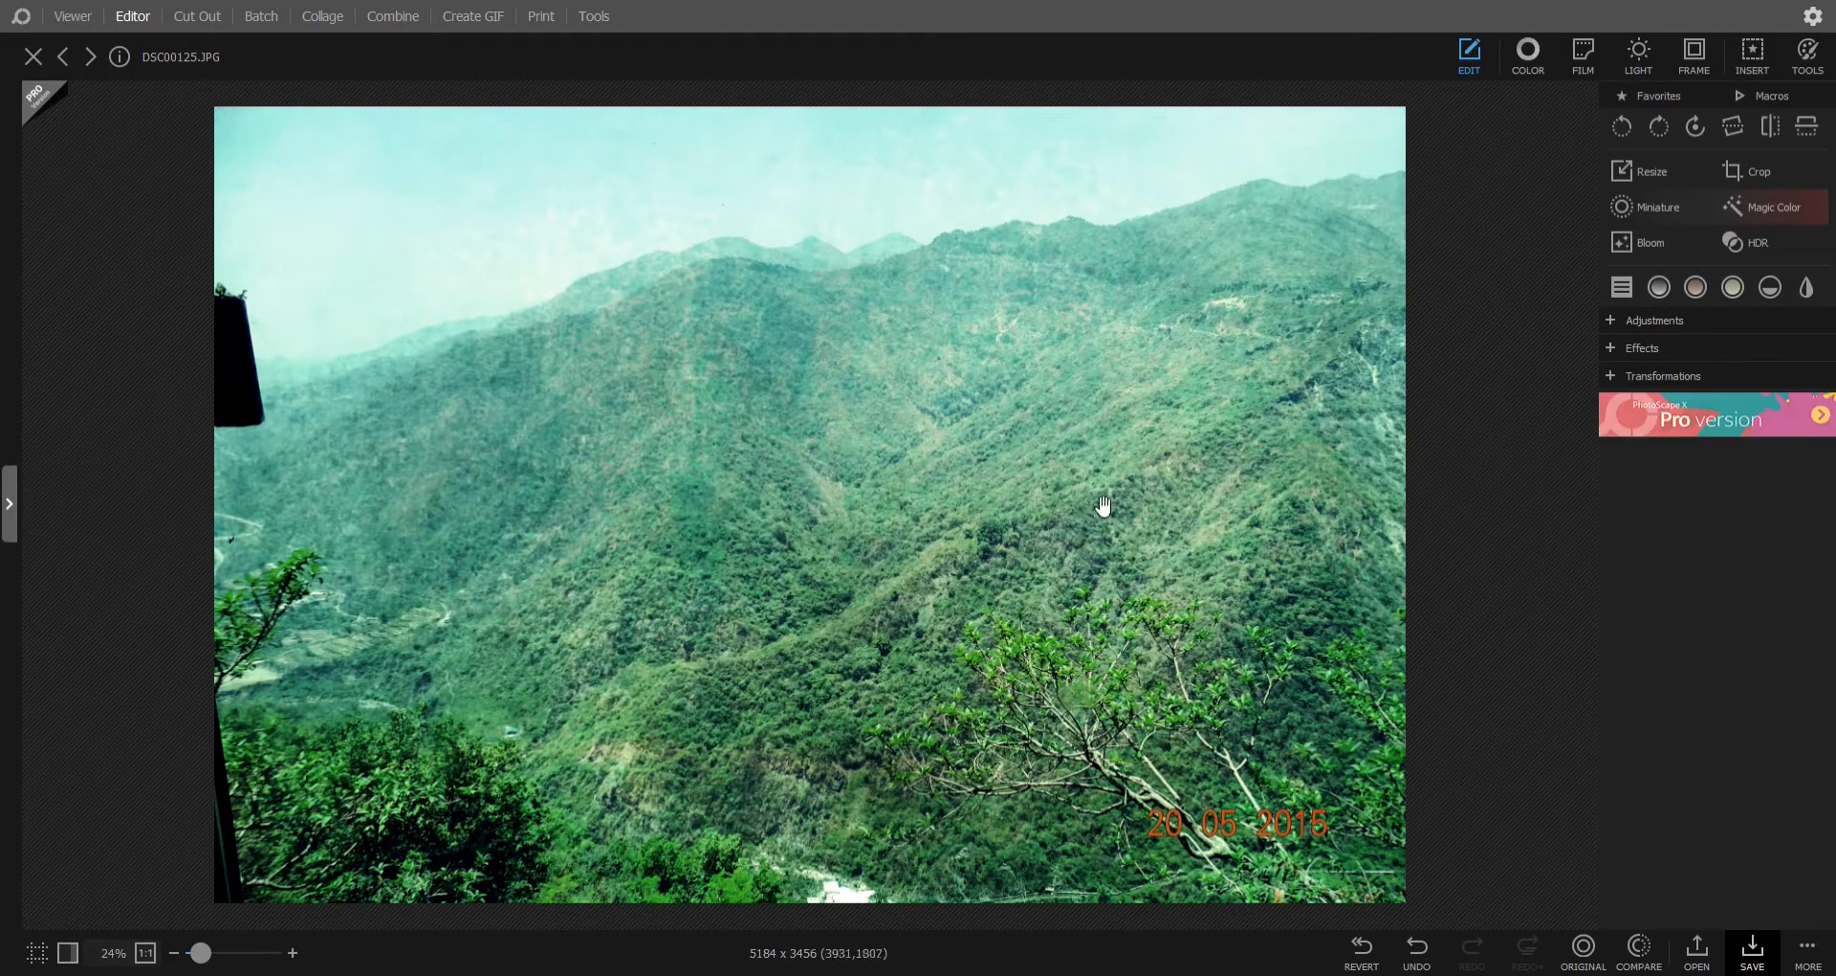
# Step: Compare the edited mountain photo with its original version several times
pyautogui.click(1582, 957)
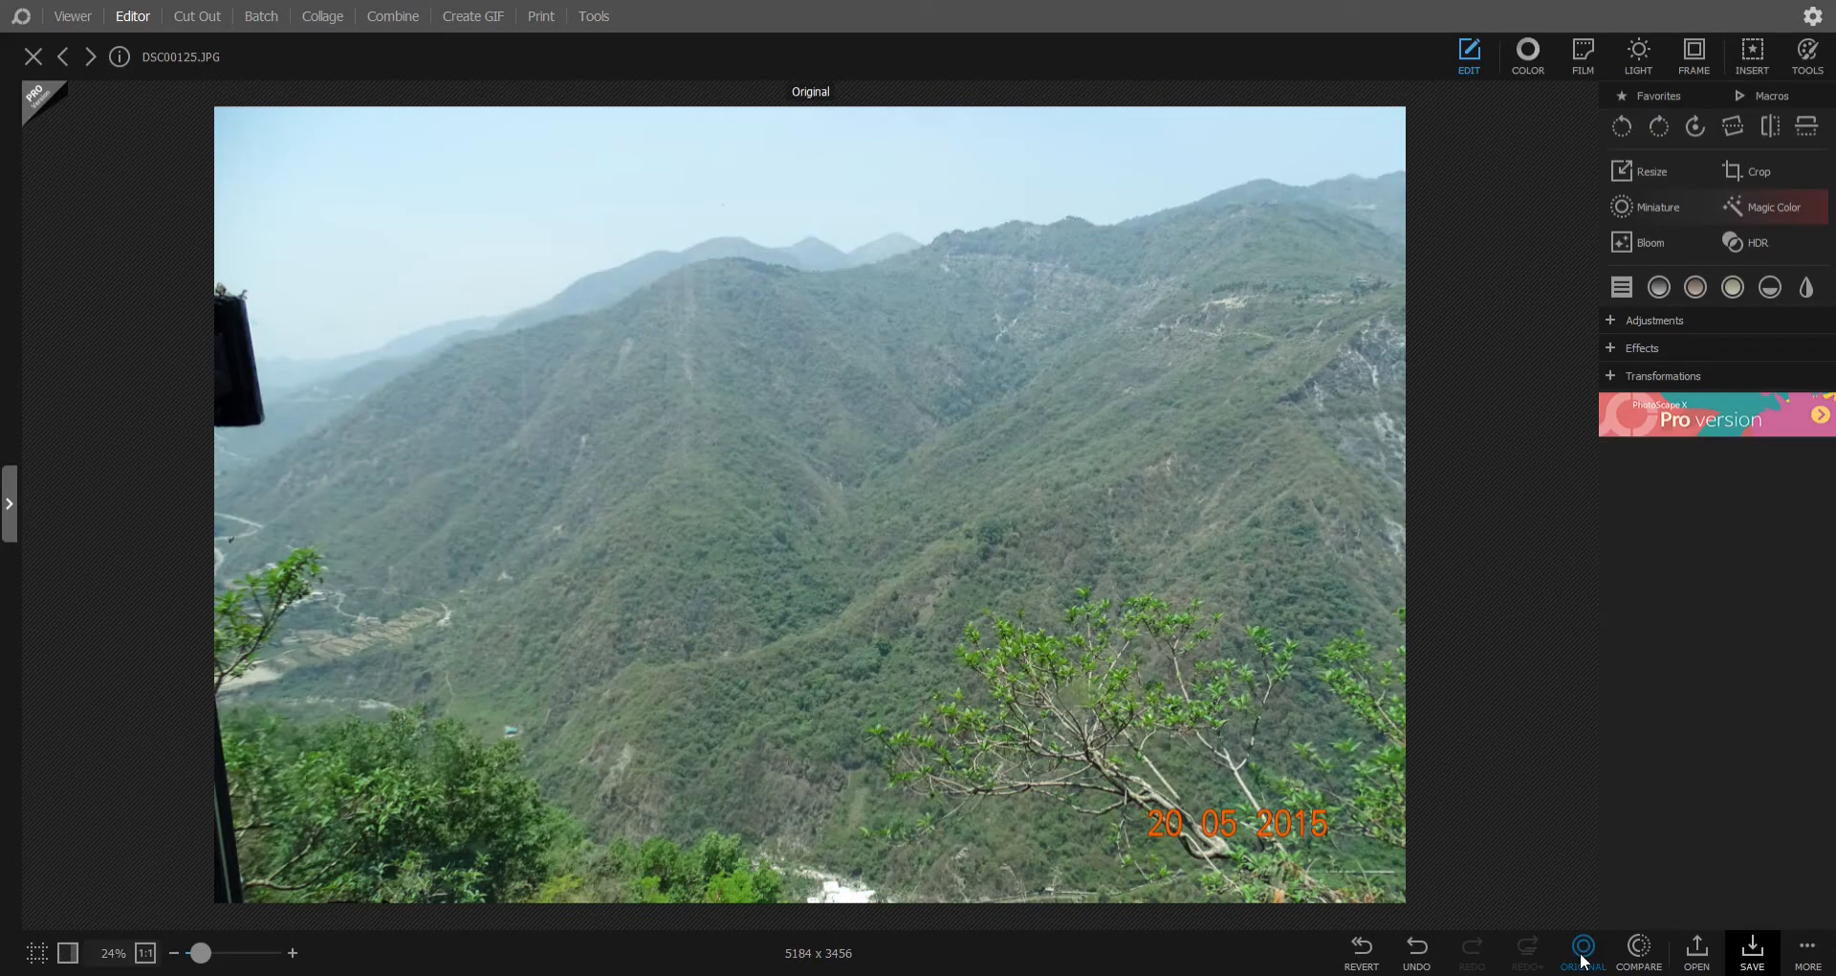
pyautogui.click(1582, 956)
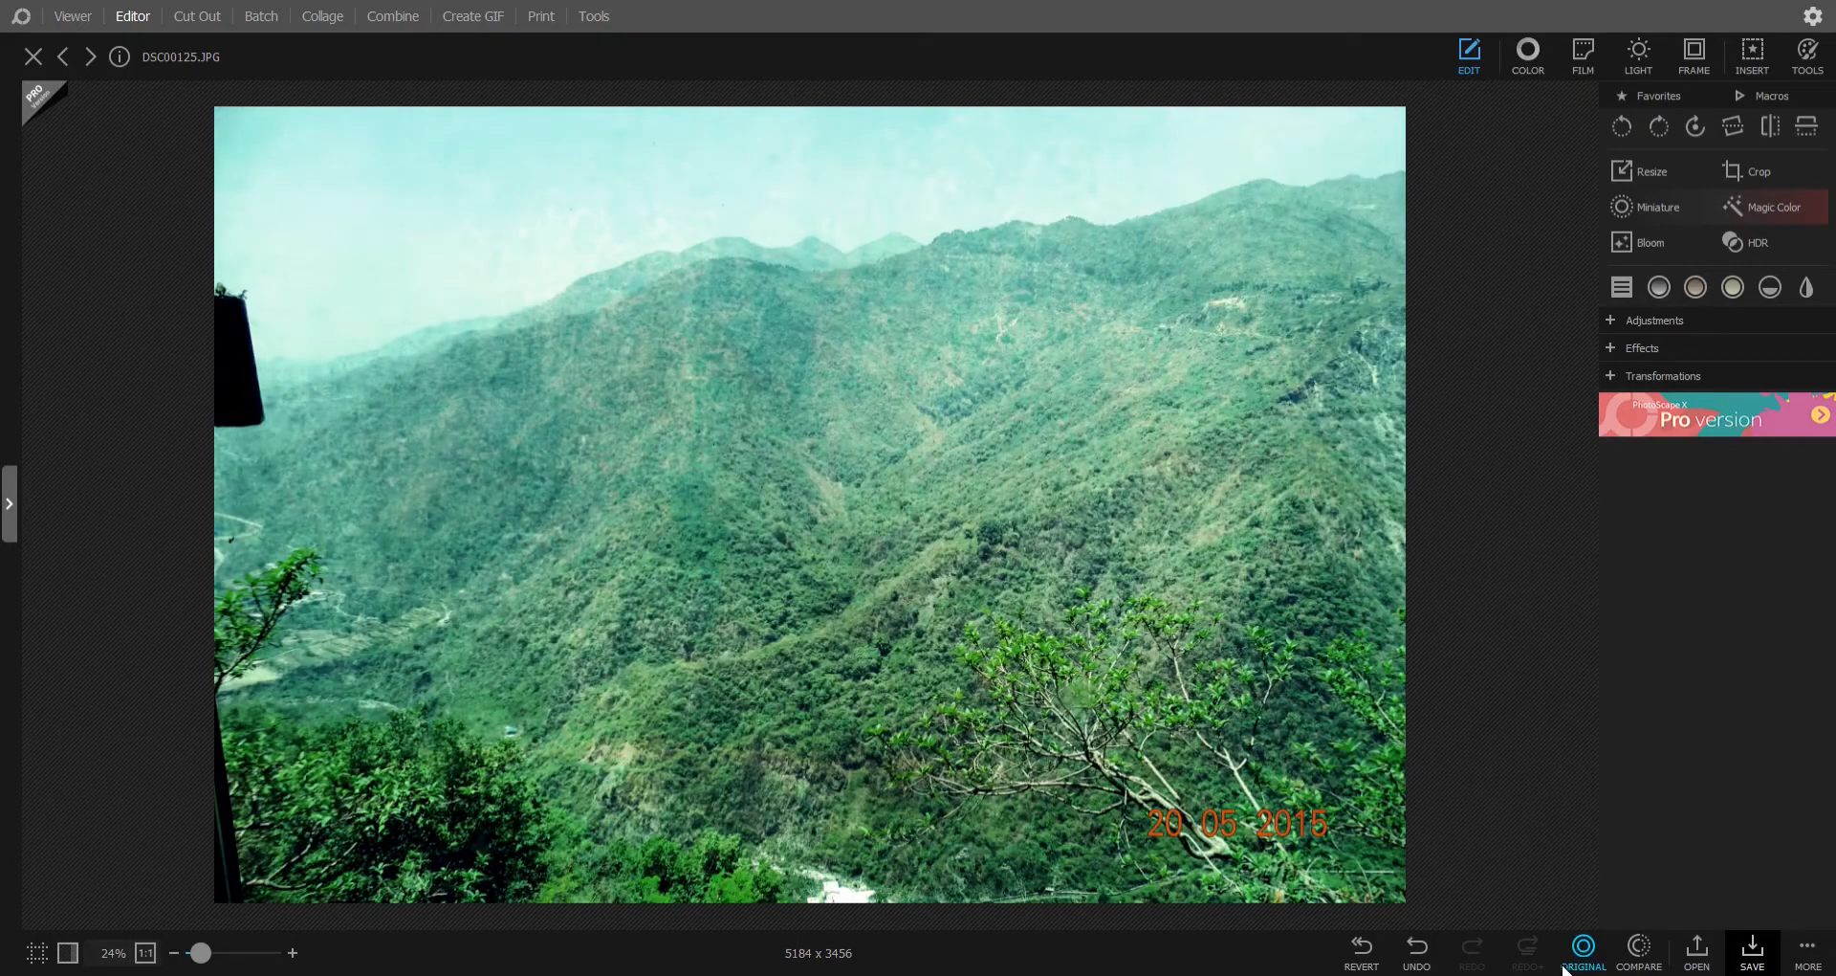
pyautogui.click(1582, 956)
pyautogui.click(1582, 957)
pyautogui.click(1582, 957)
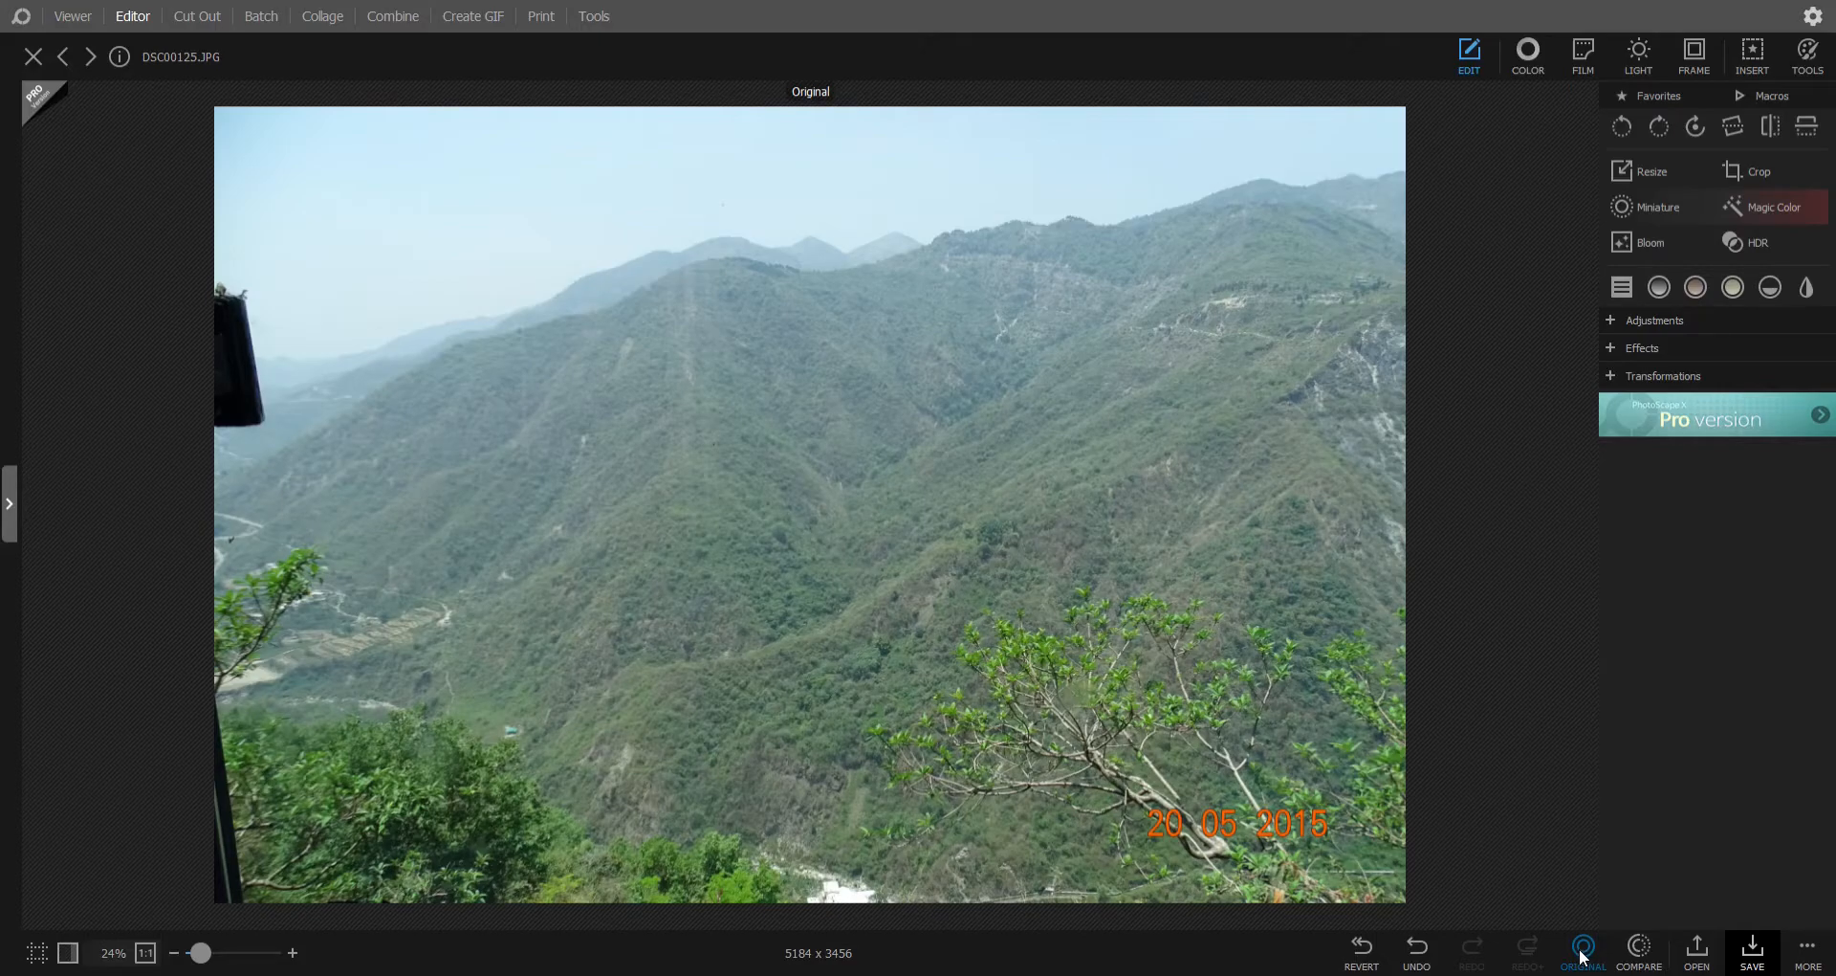
pyautogui.click(1582, 957)
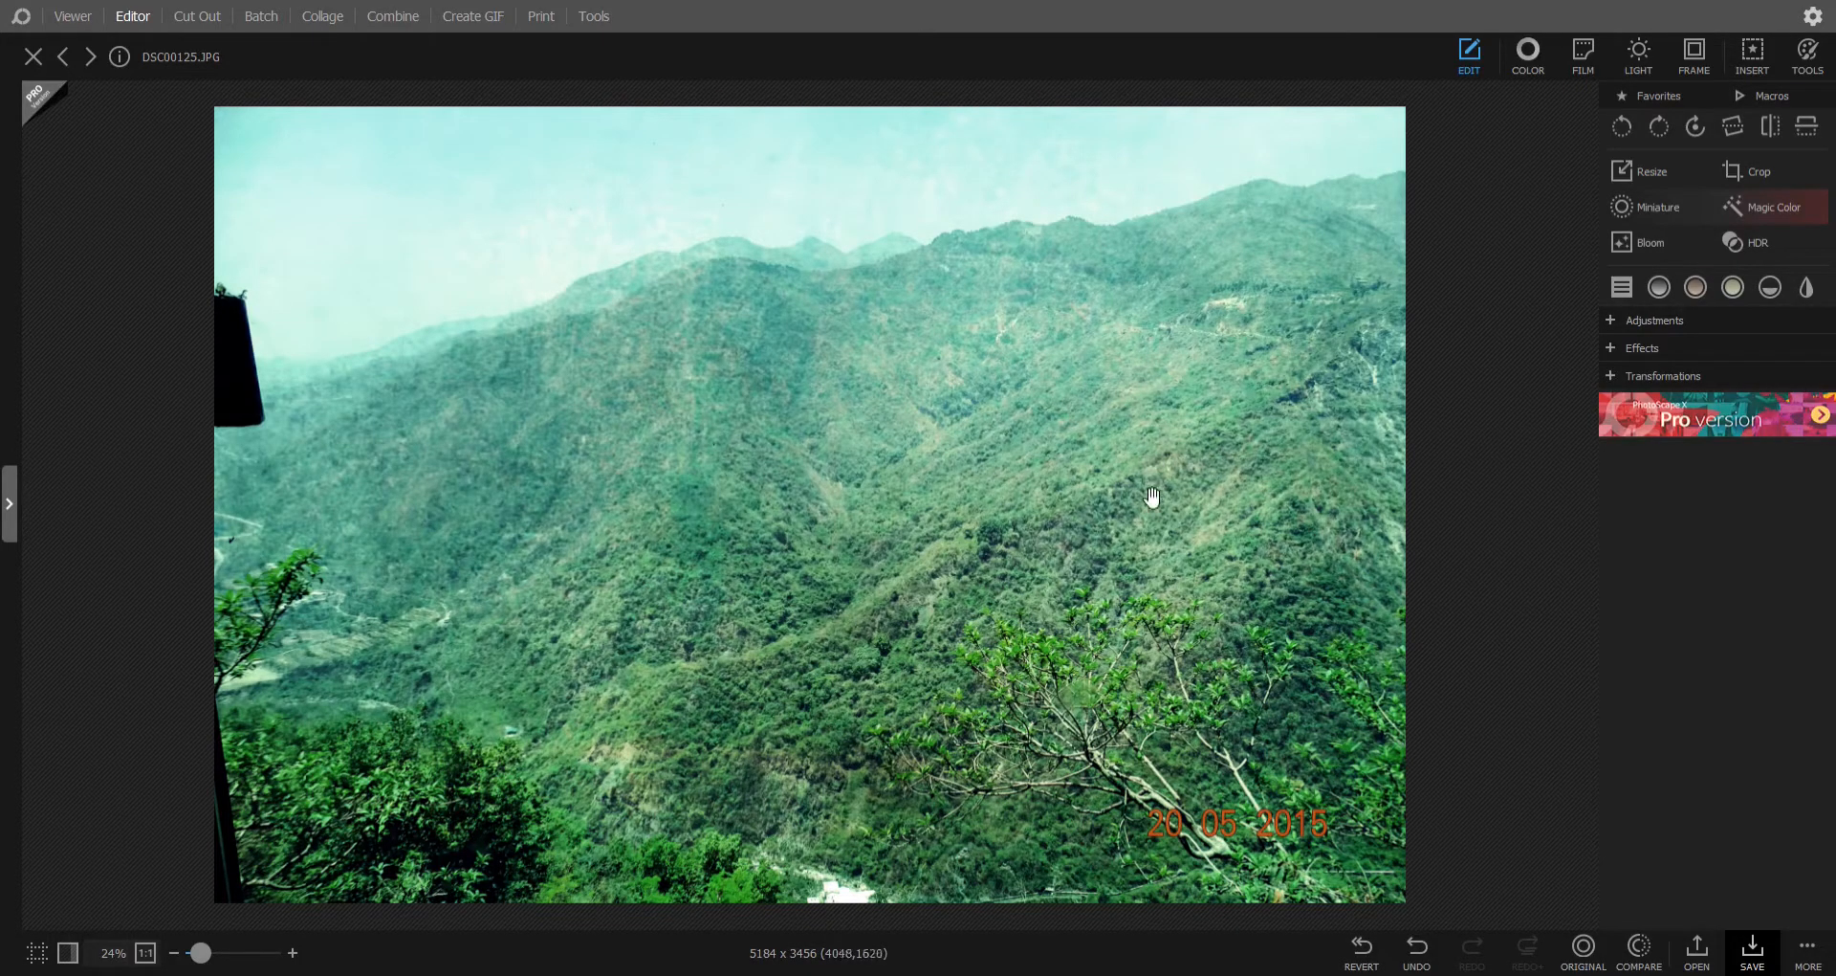
pyautogui.click(1588, 959)
# Step: Apply light leak 007 from Light Leaks (1) to the mountain photo at amount 90 and scale 100
pyautogui.click(1639, 75)
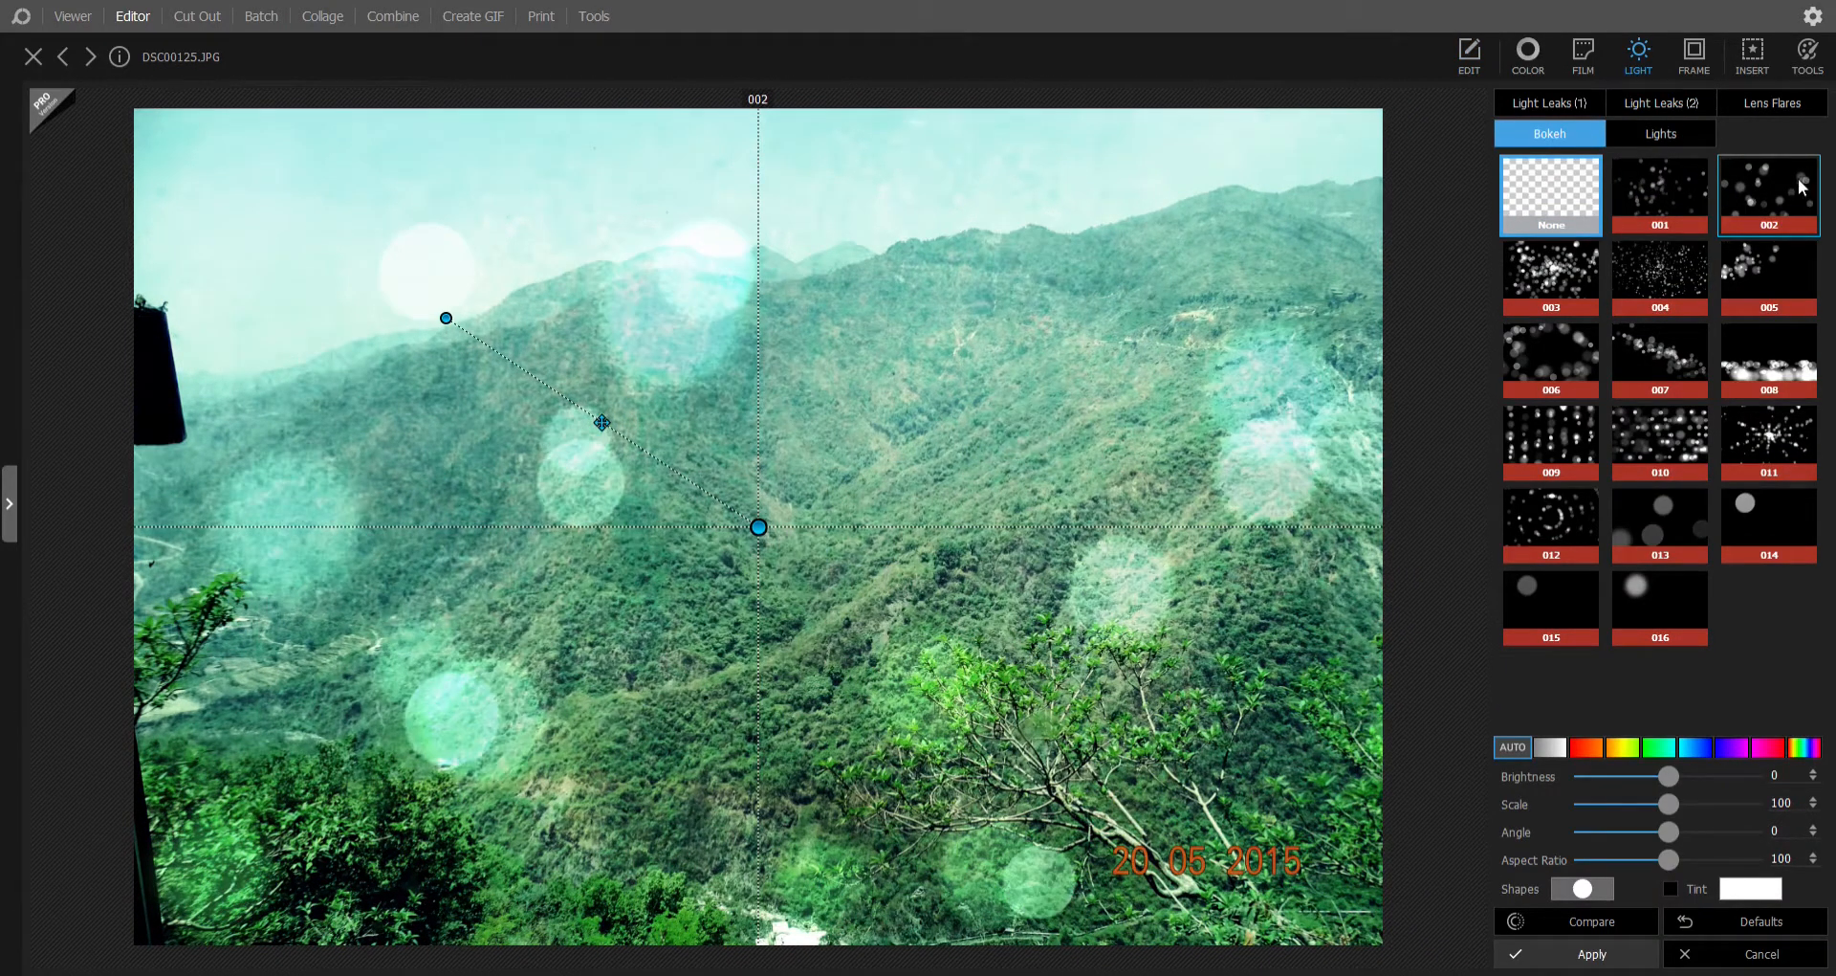
pyautogui.click(1549, 102)
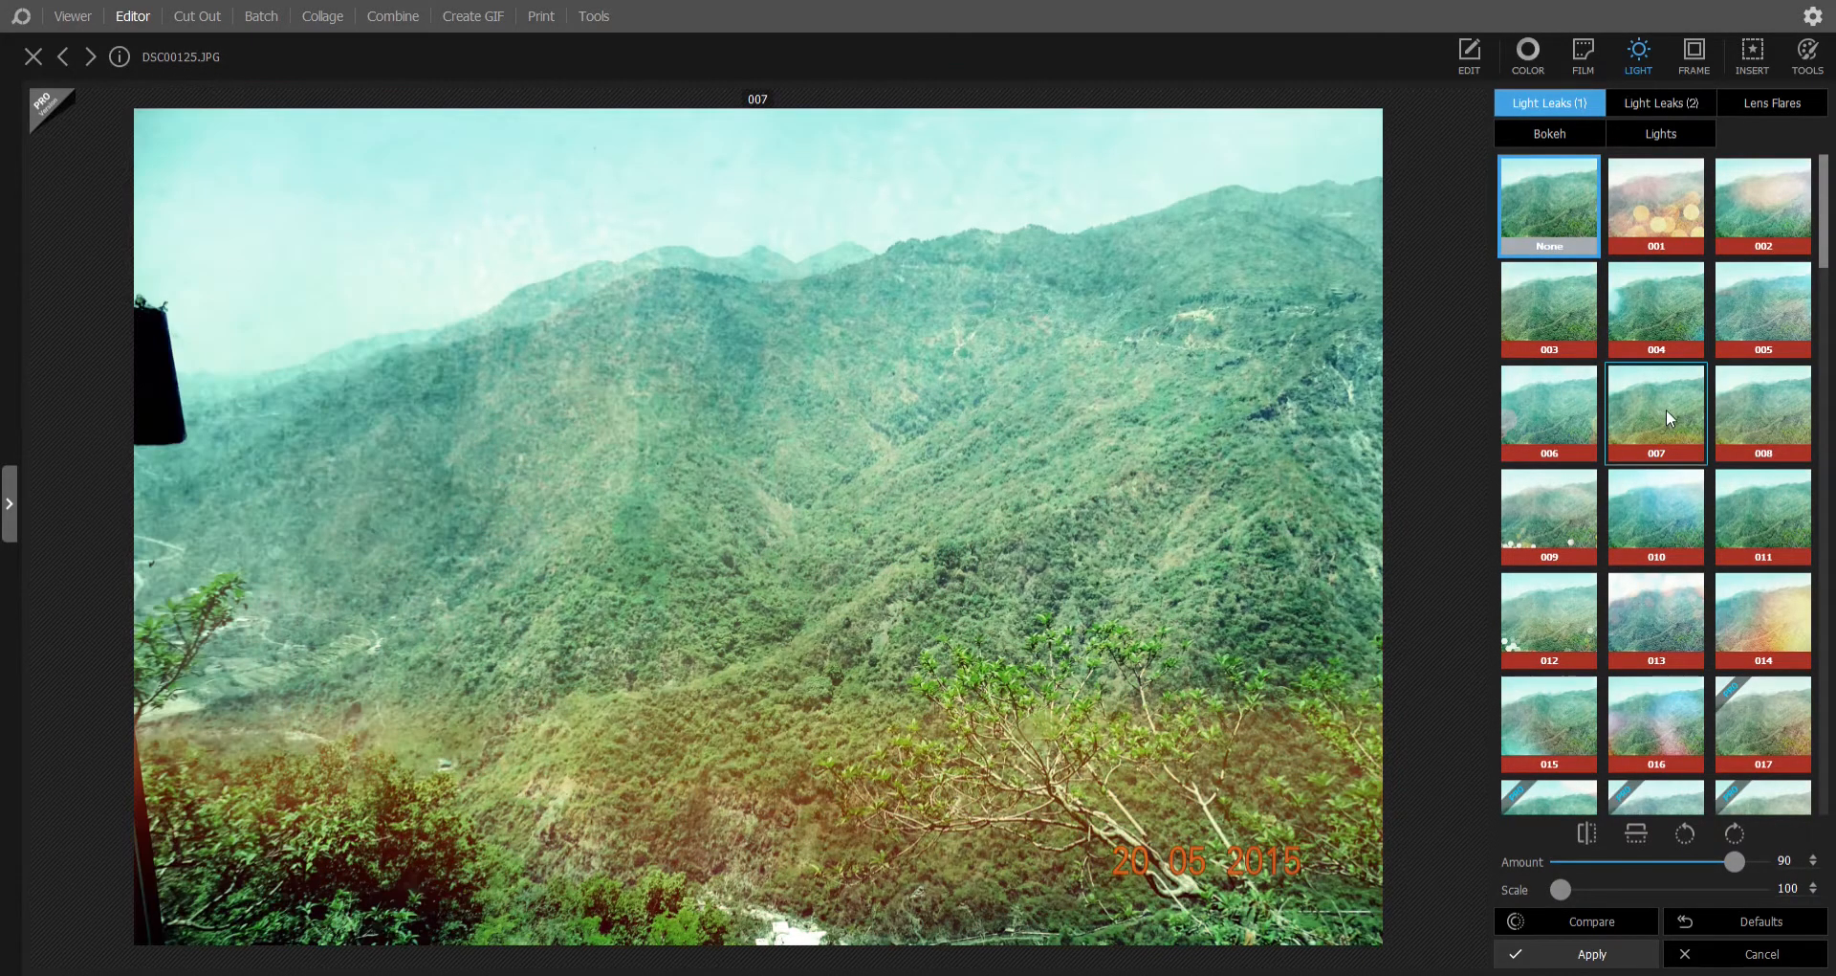
pyautogui.click(1666, 409)
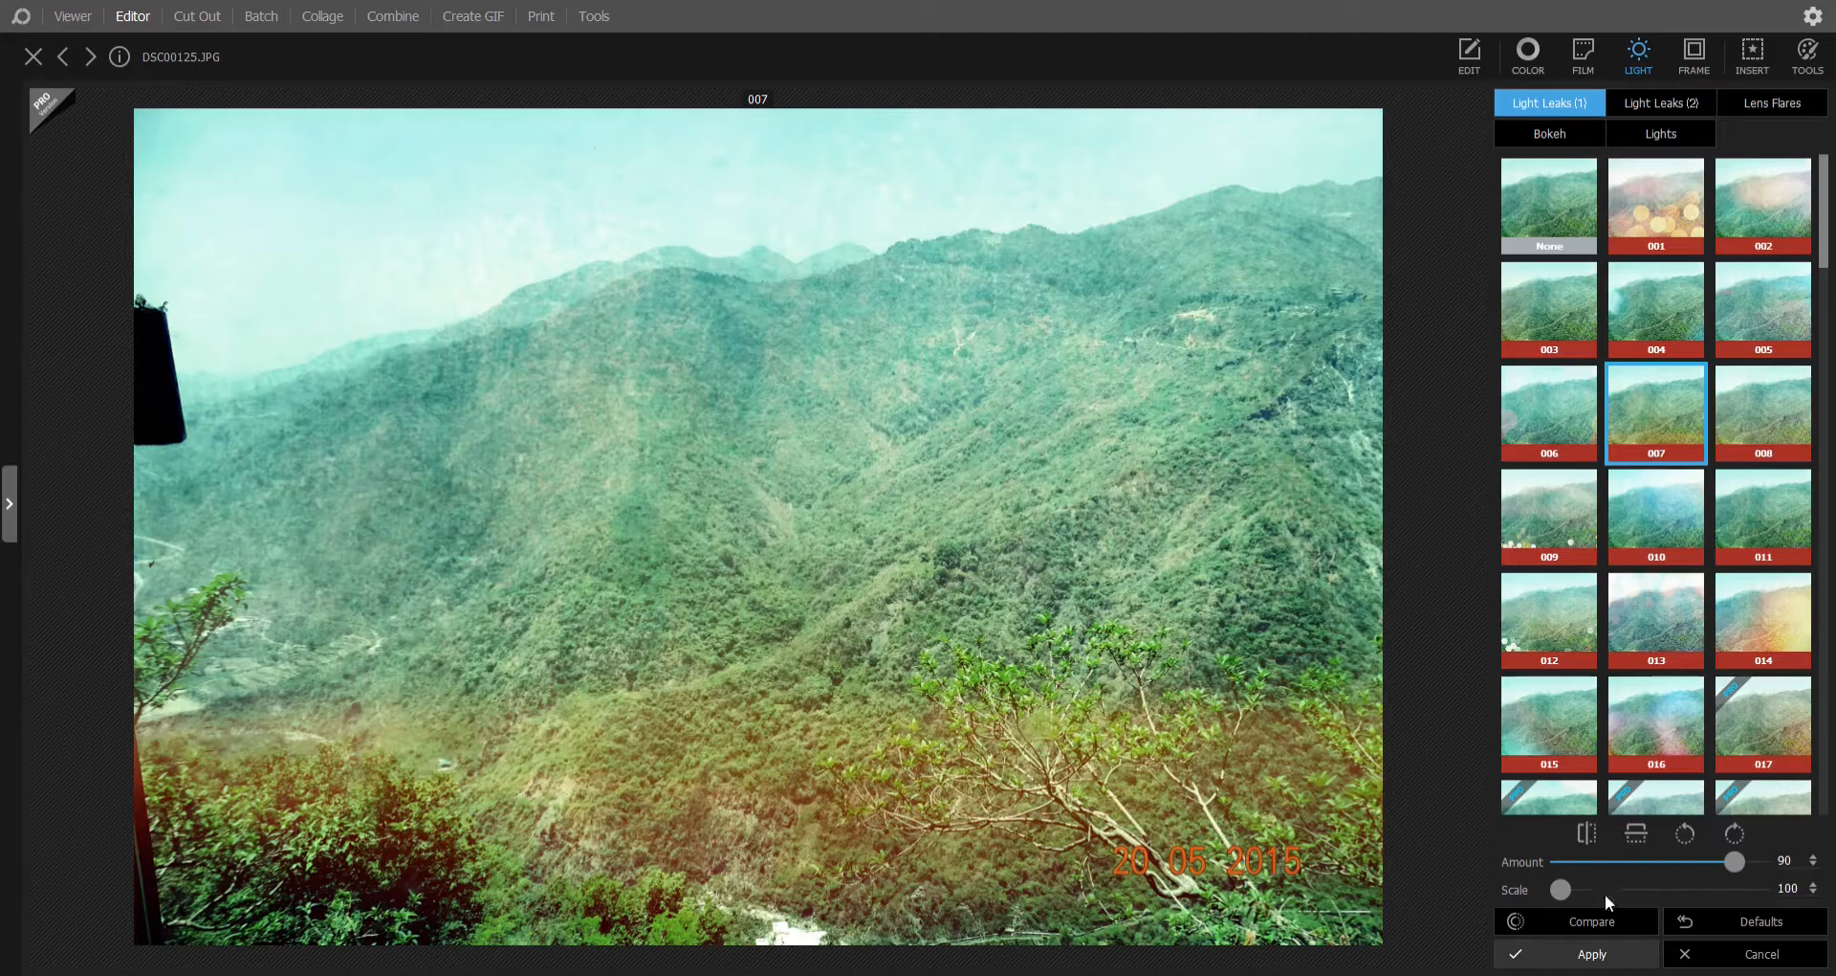
pyautogui.click(1593, 953)
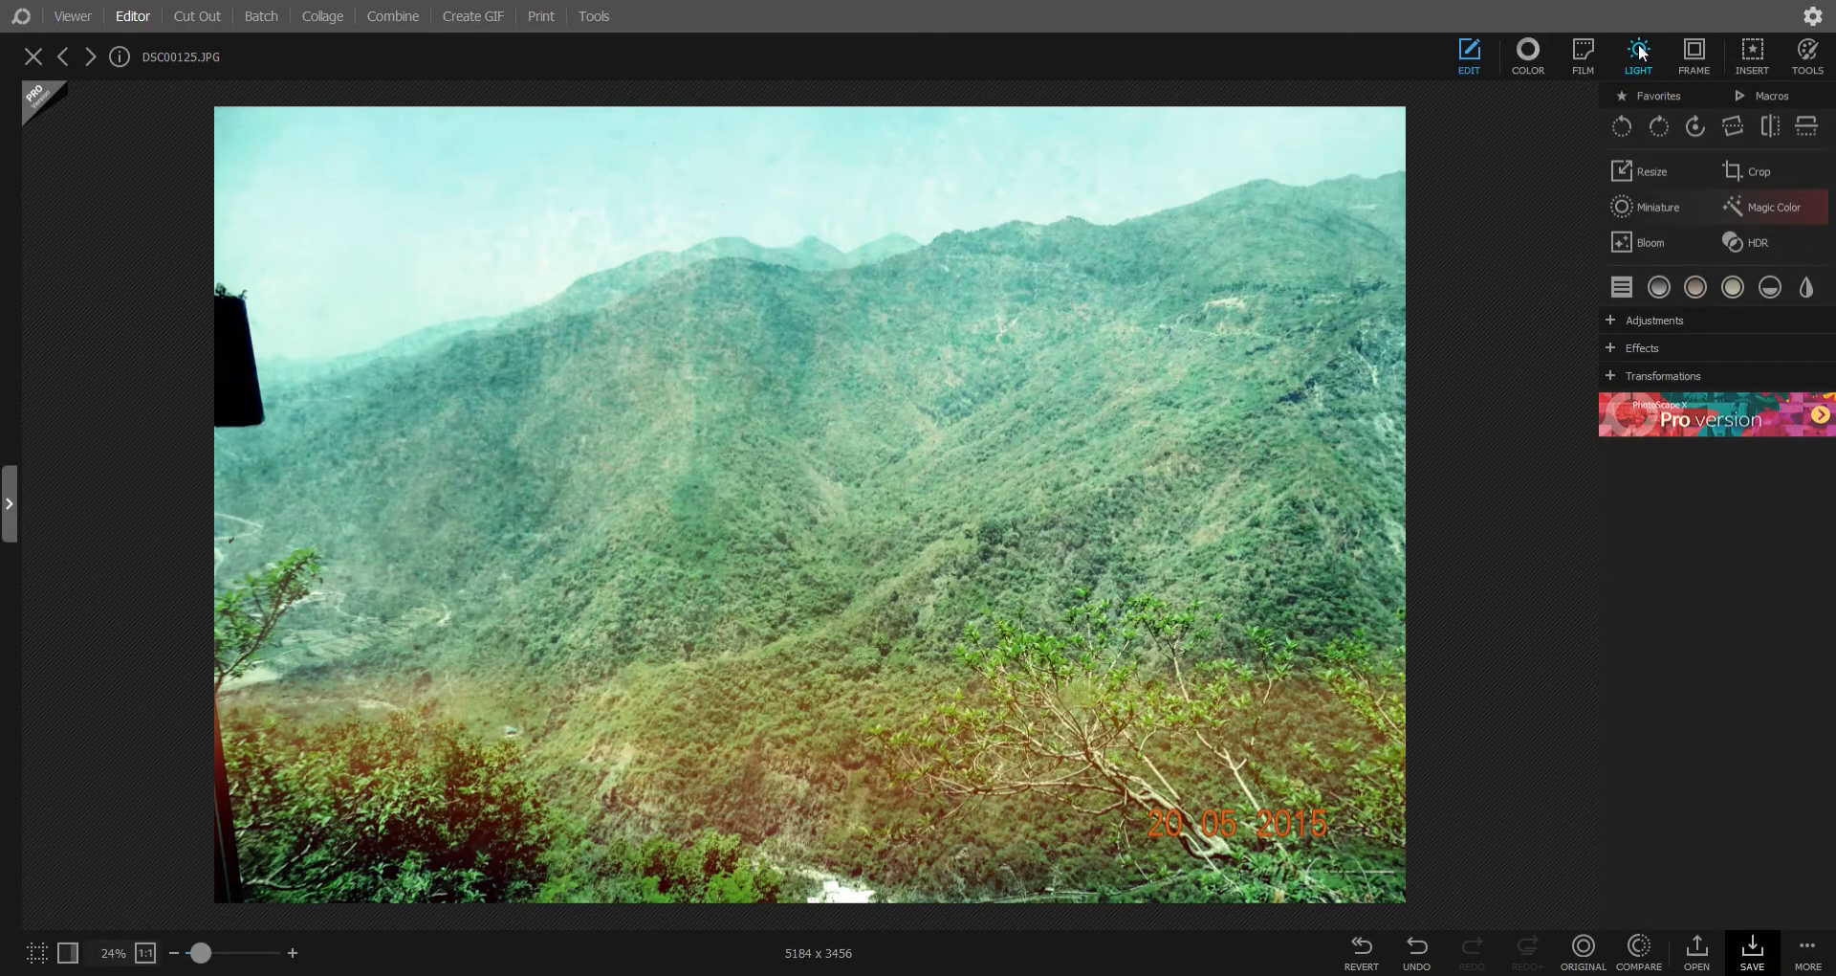
# Step: Try adding light leak 007 a second time at amount 90 and compare the preview with the current photo
pyautogui.click(1640, 53)
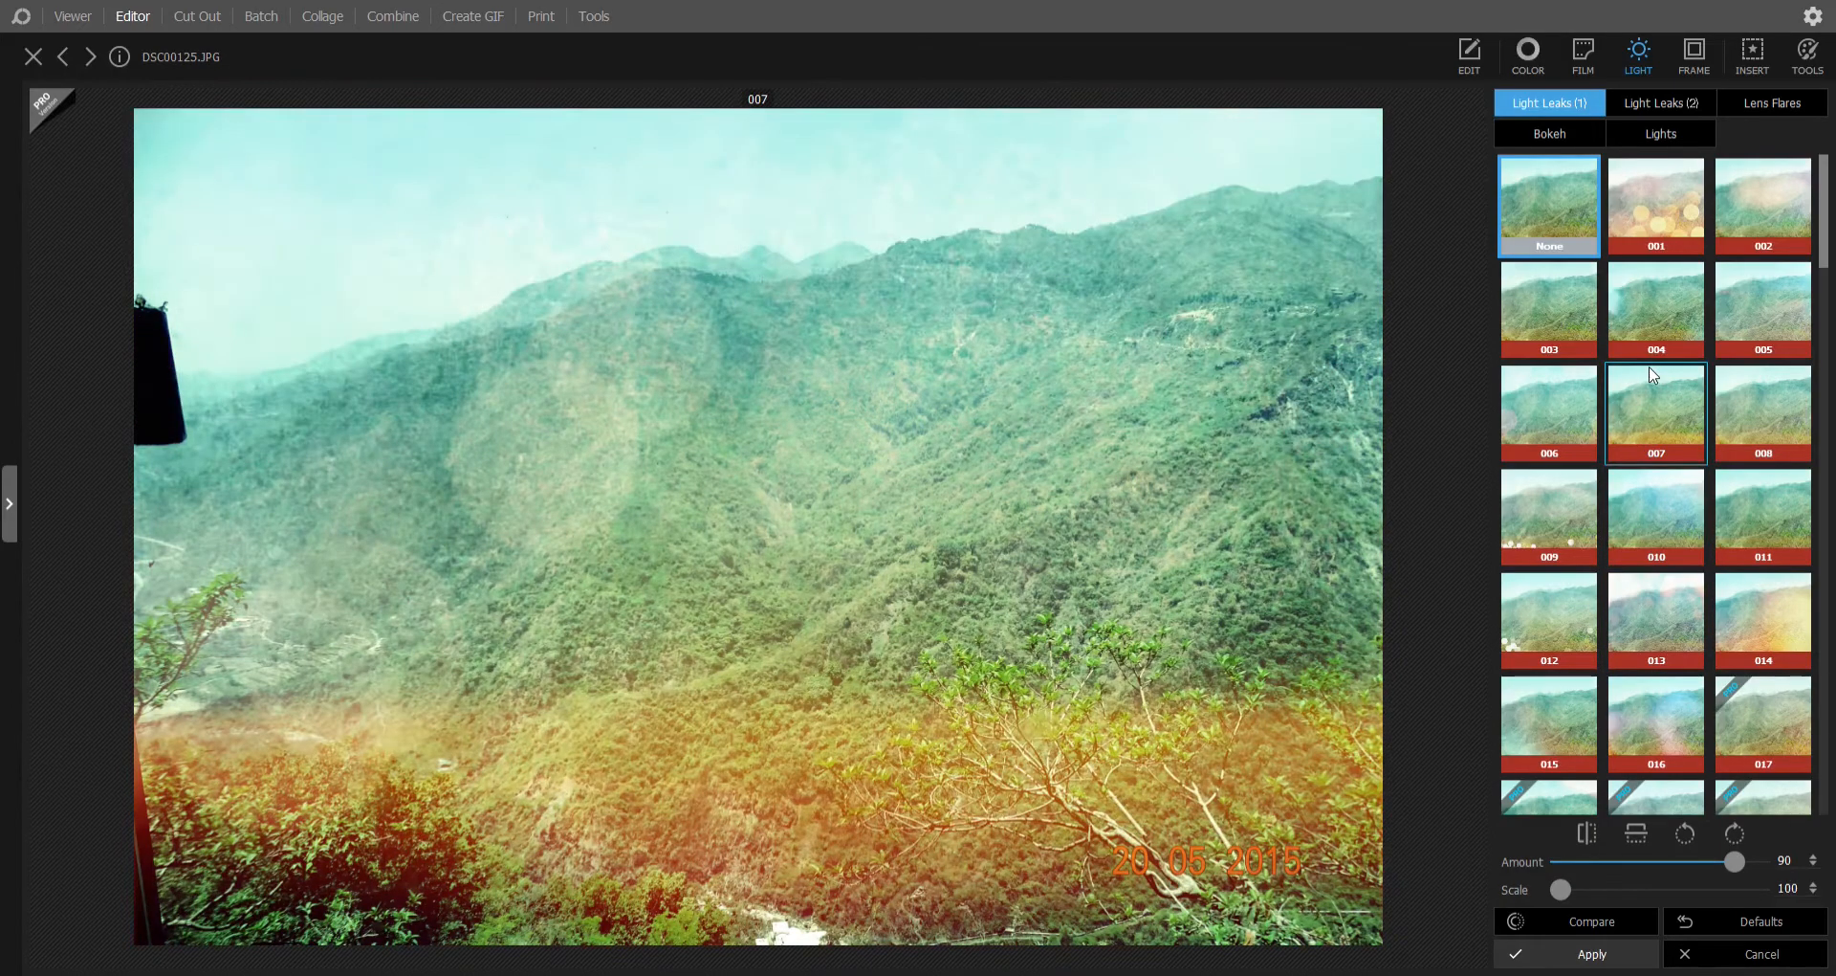
pyautogui.click(1658, 385)
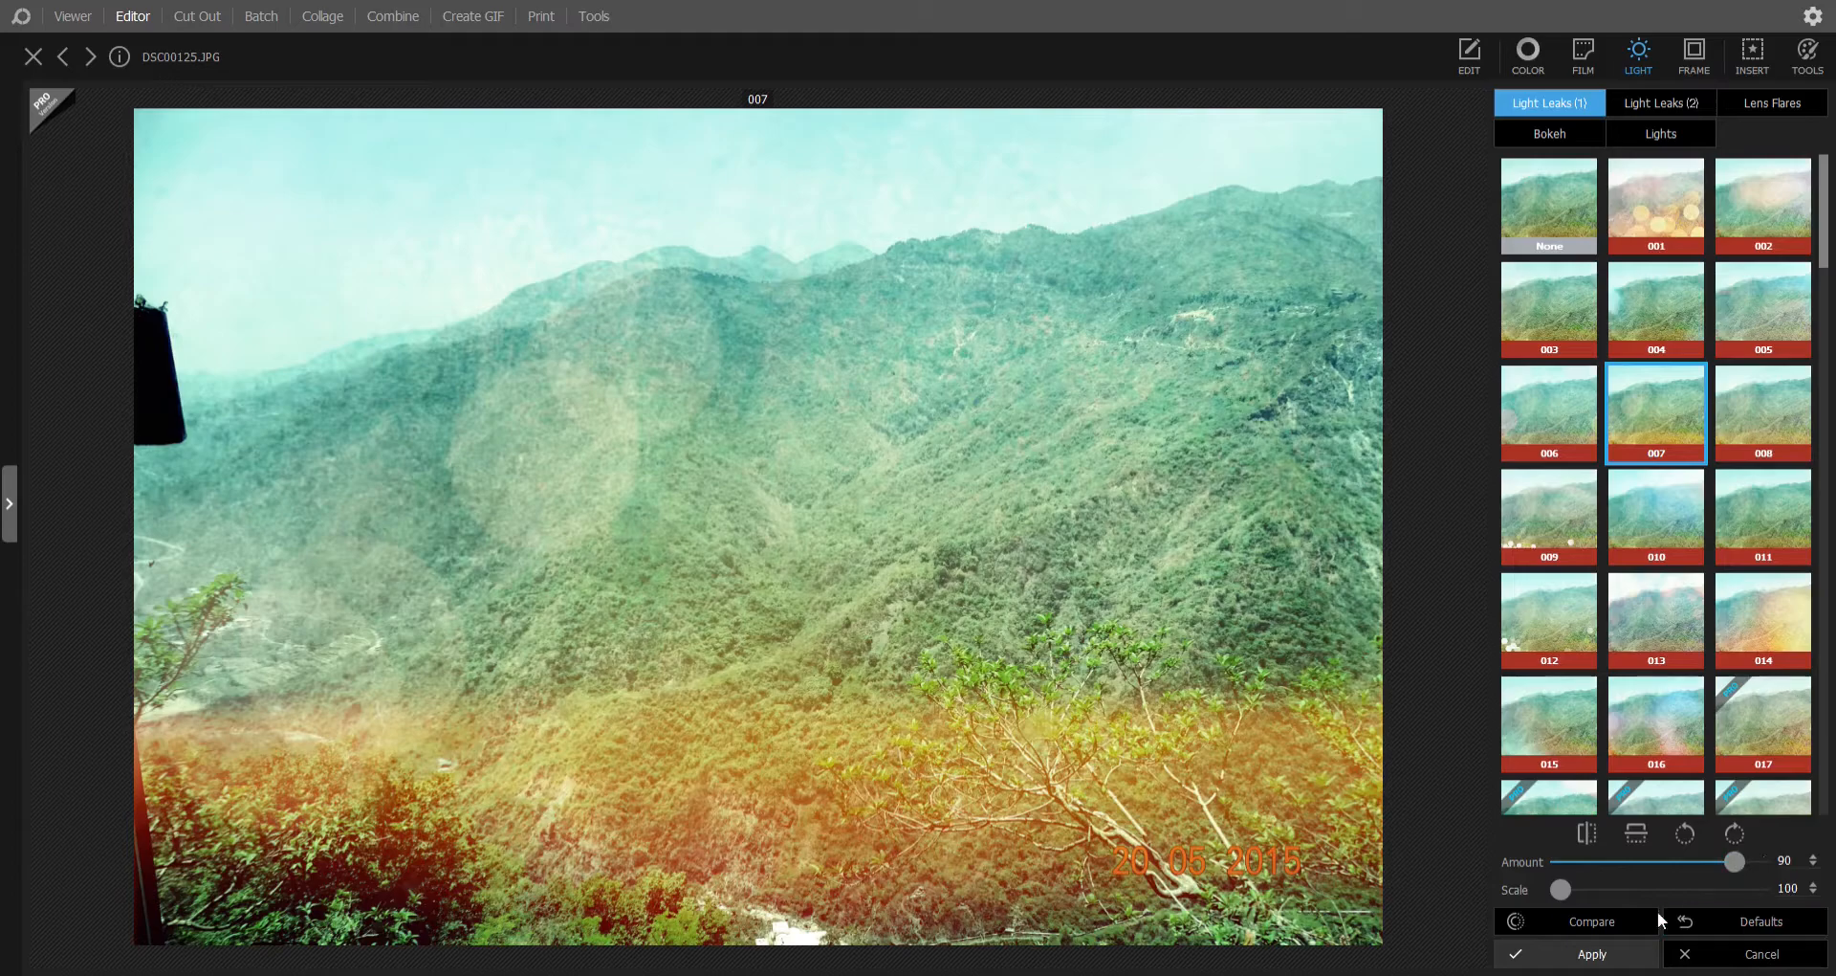
pyautogui.click(1615, 921)
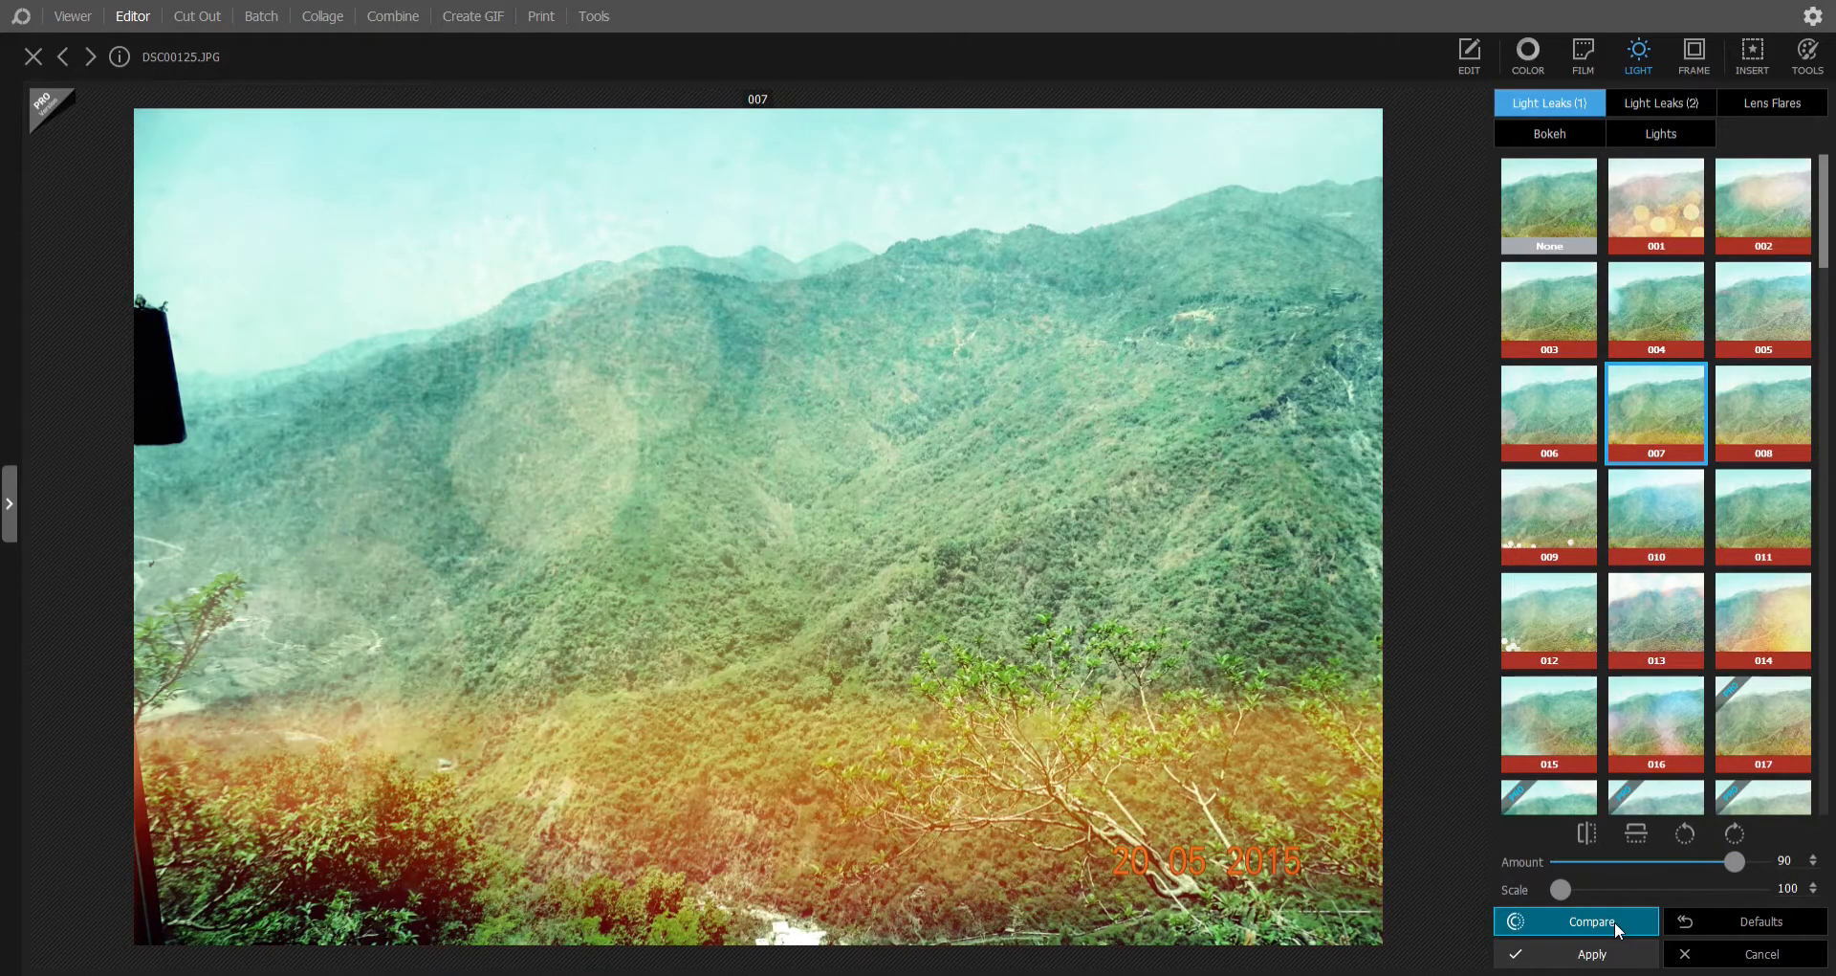
pyautogui.click(1737, 953)
# Step: Look through the Light Leaks (2), Lens Flares and Bokeh effects and the Old Photos film presets
pyautogui.click(1638, 52)
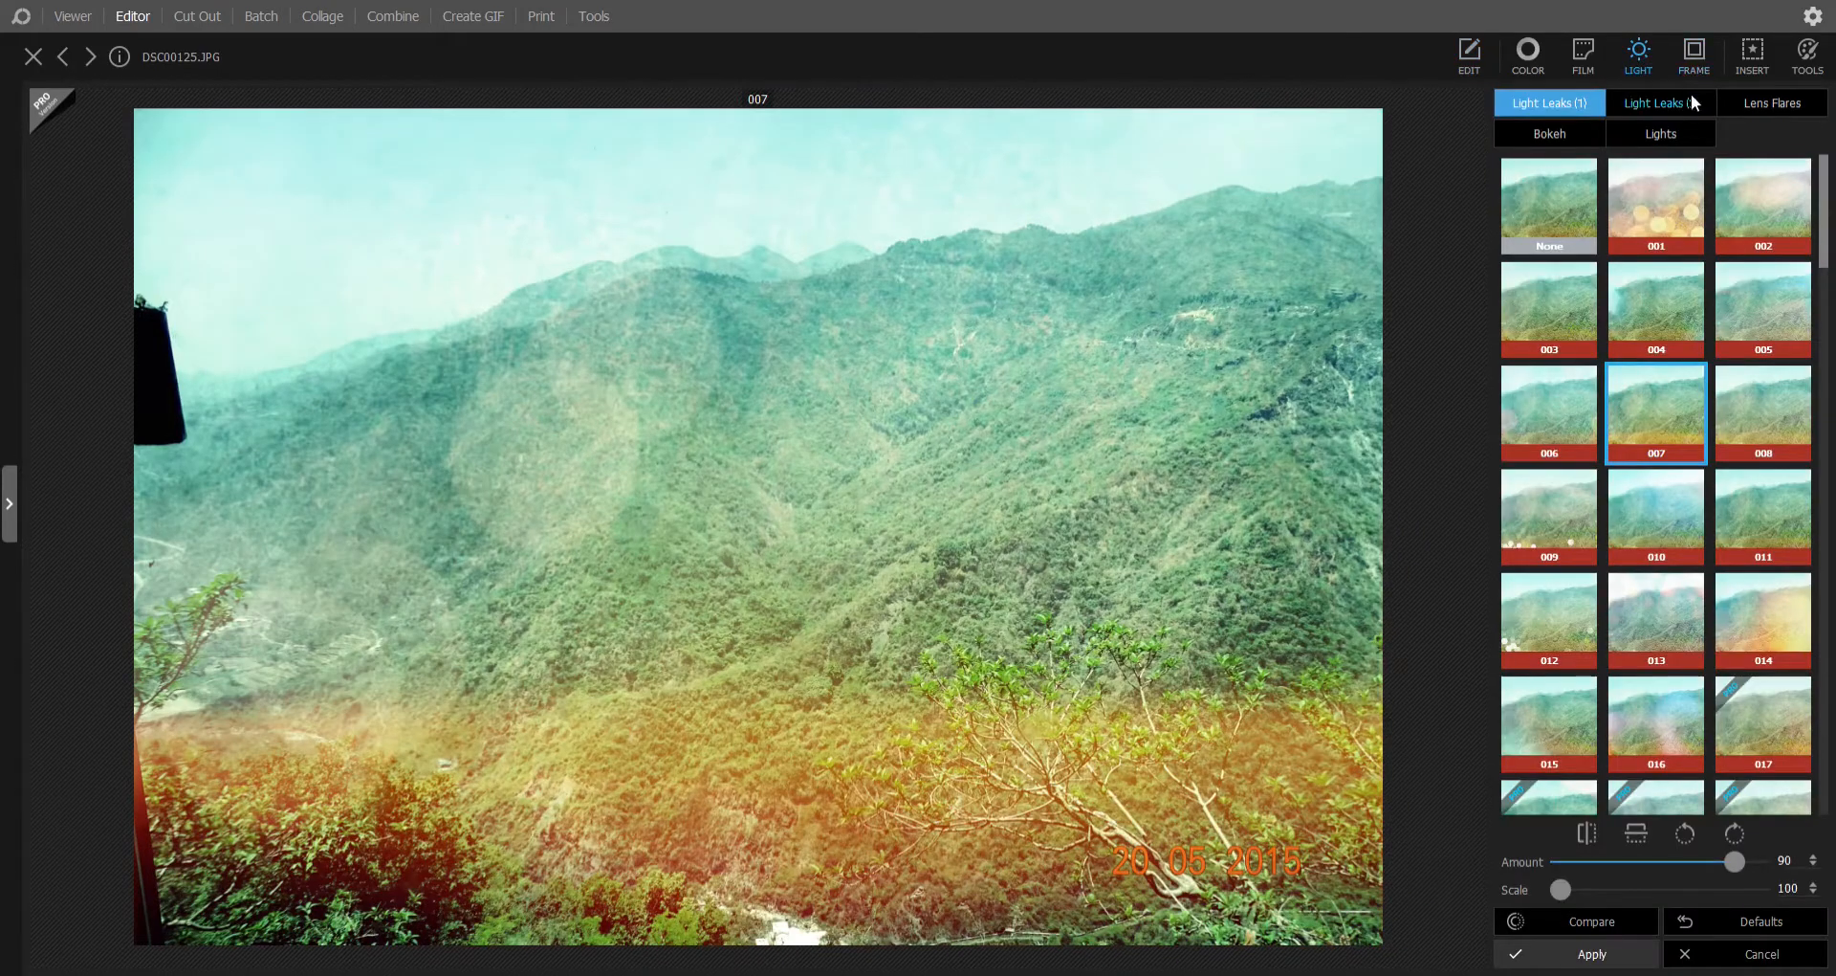
pyautogui.click(1687, 106)
pyautogui.click(1740, 99)
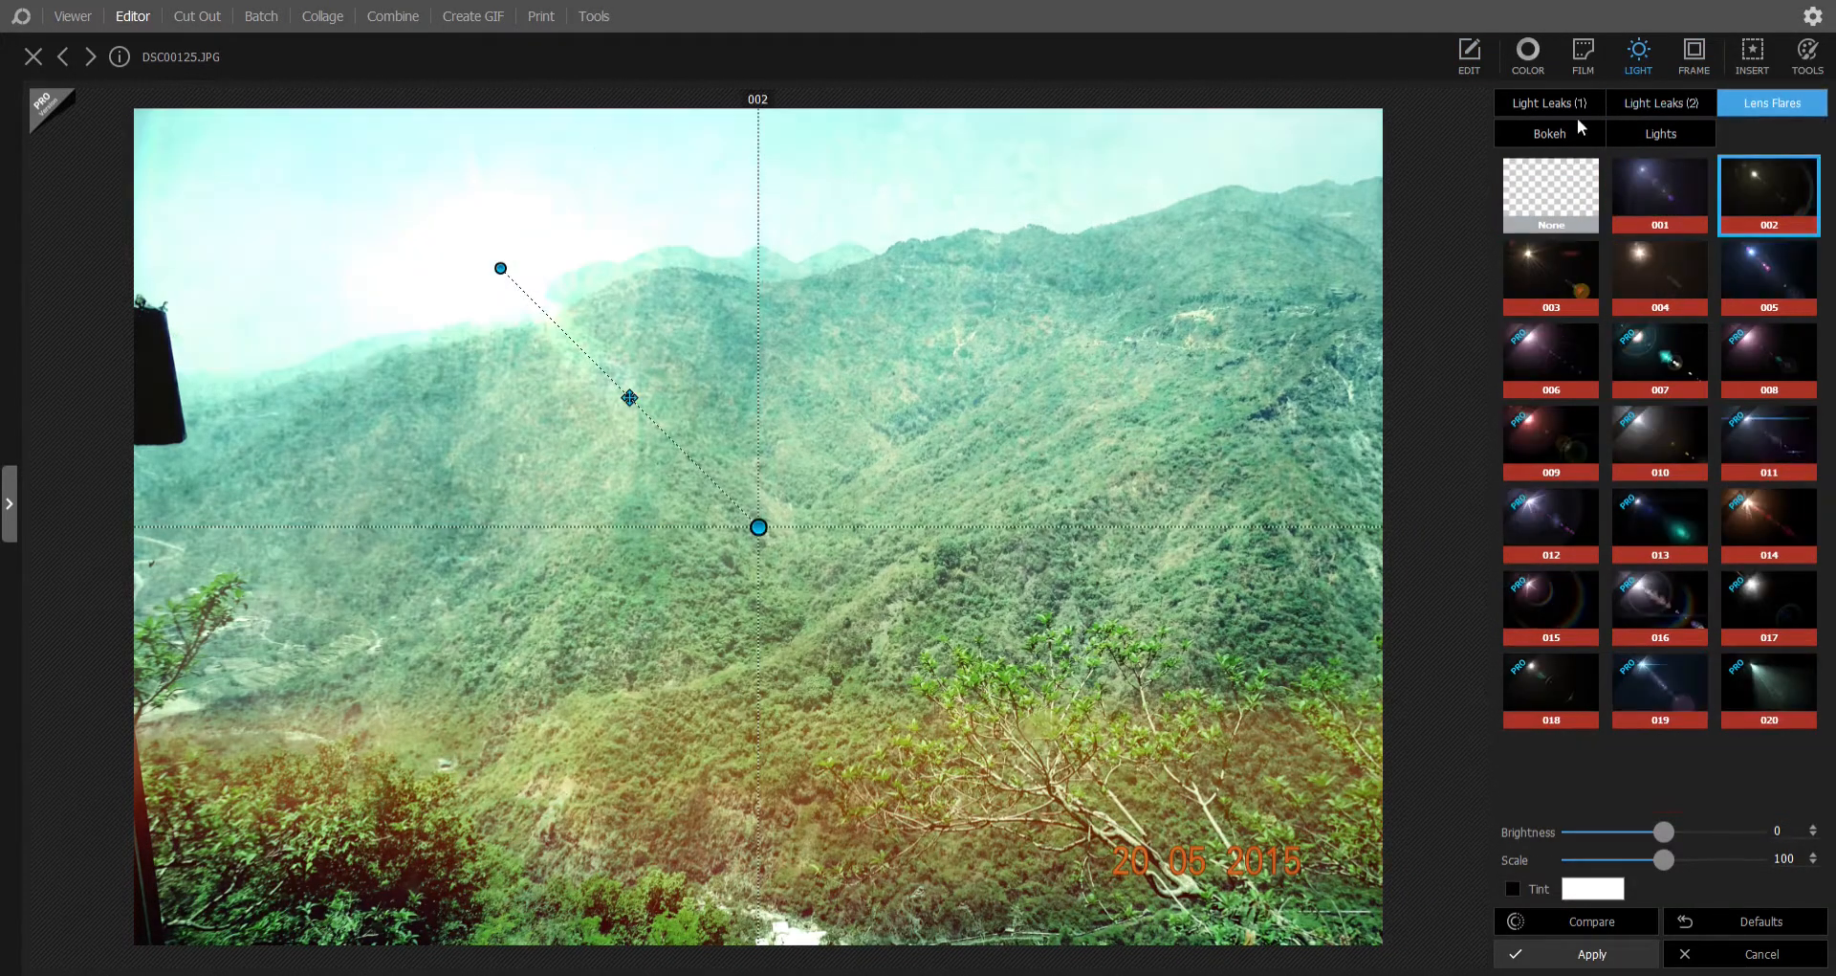
pyautogui.click(1548, 132)
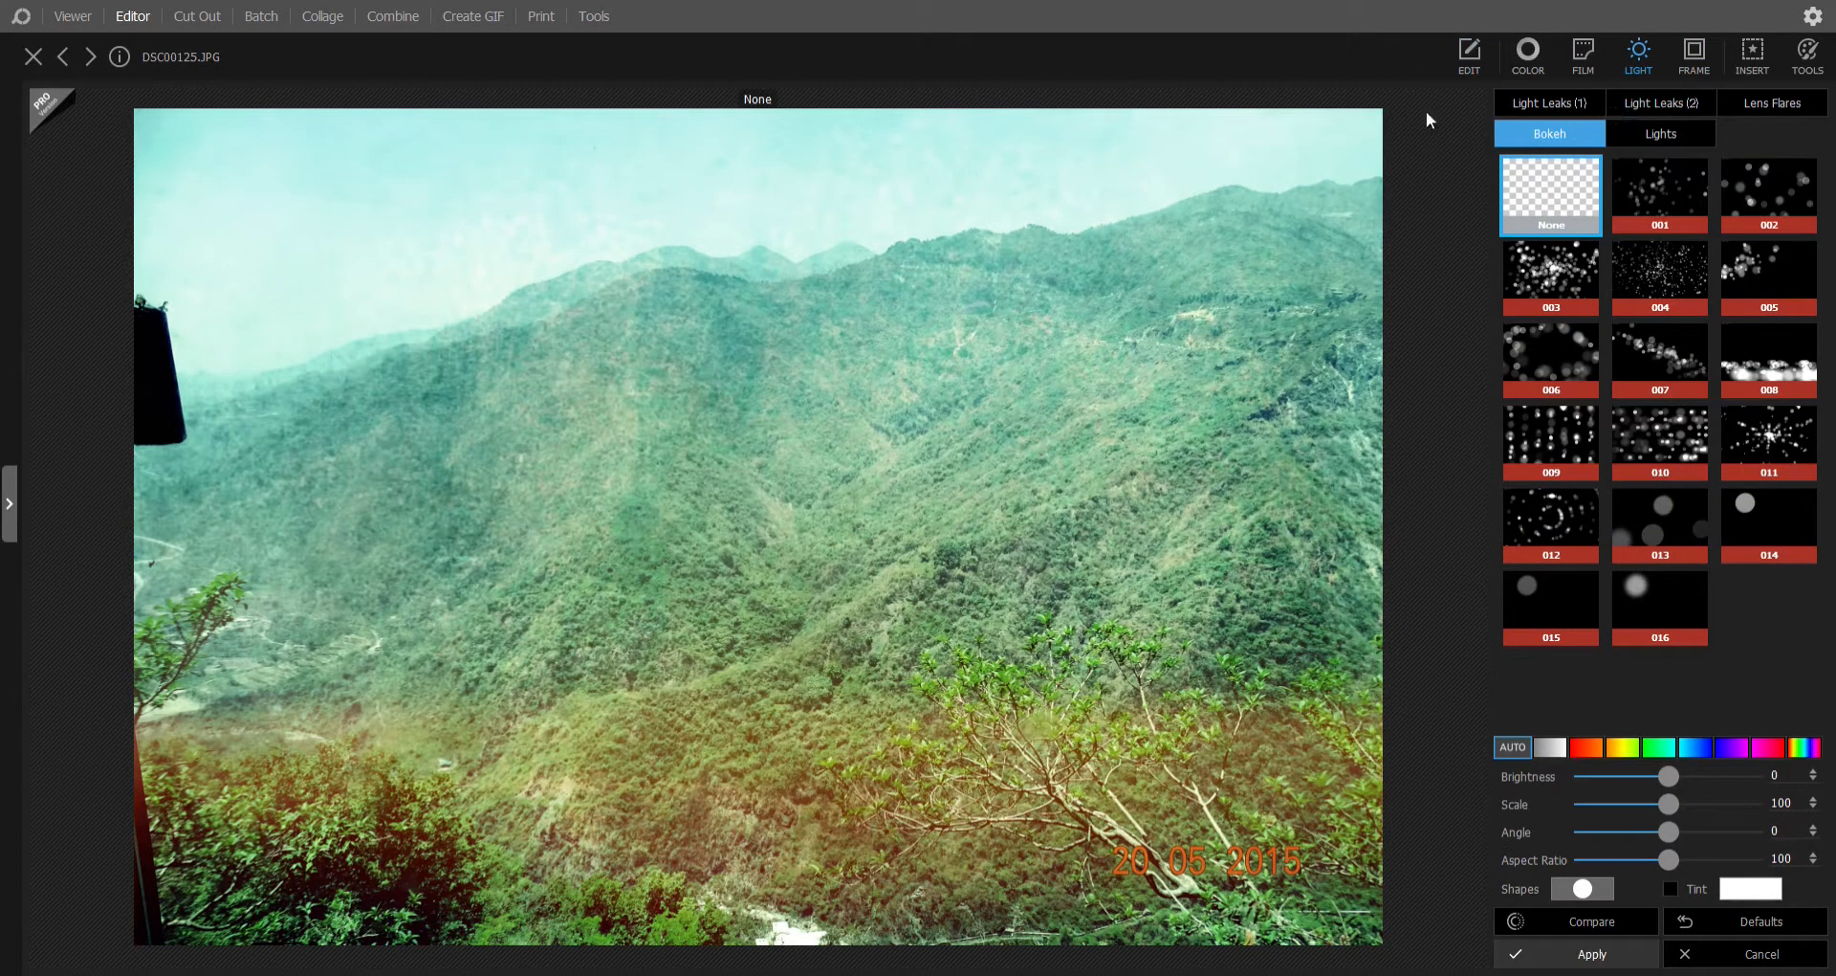
pyautogui.click(1565, 63)
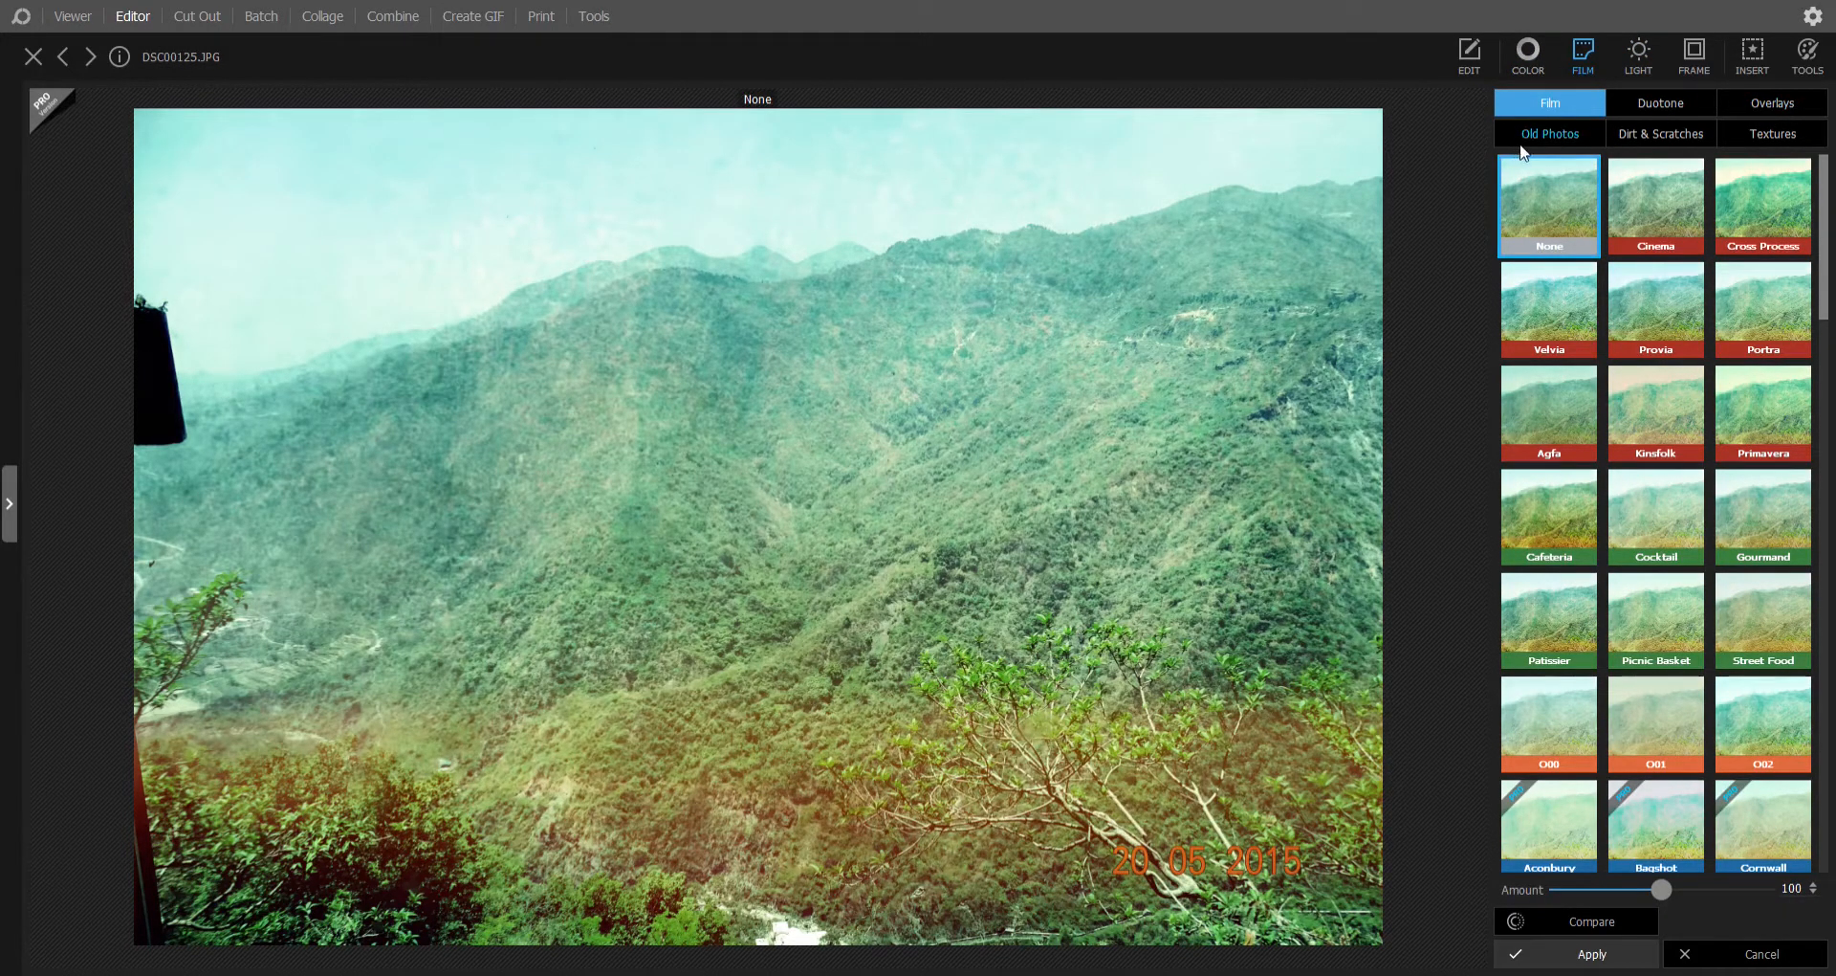
pyautogui.click(1550, 134)
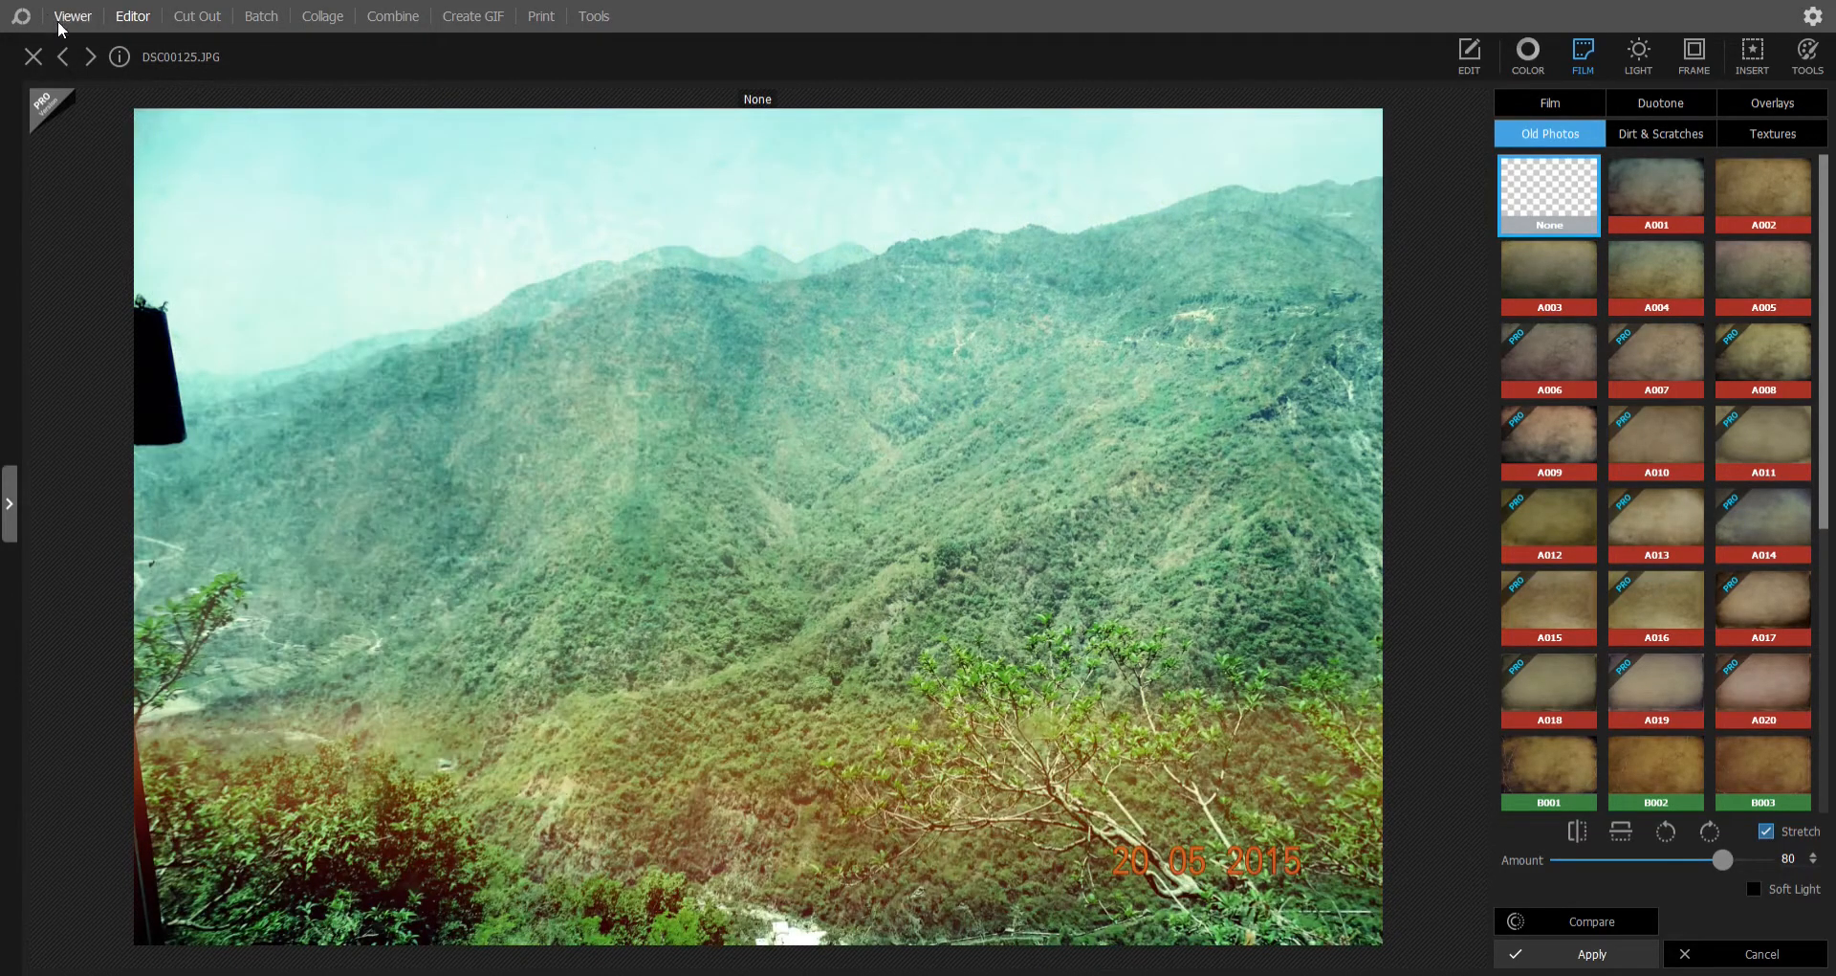
# Step: Browse the "all my edited photos" folder in the viewer and open Pratapgad-966x1024_edited.jpg at full view
pyautogui.click(59, 20)
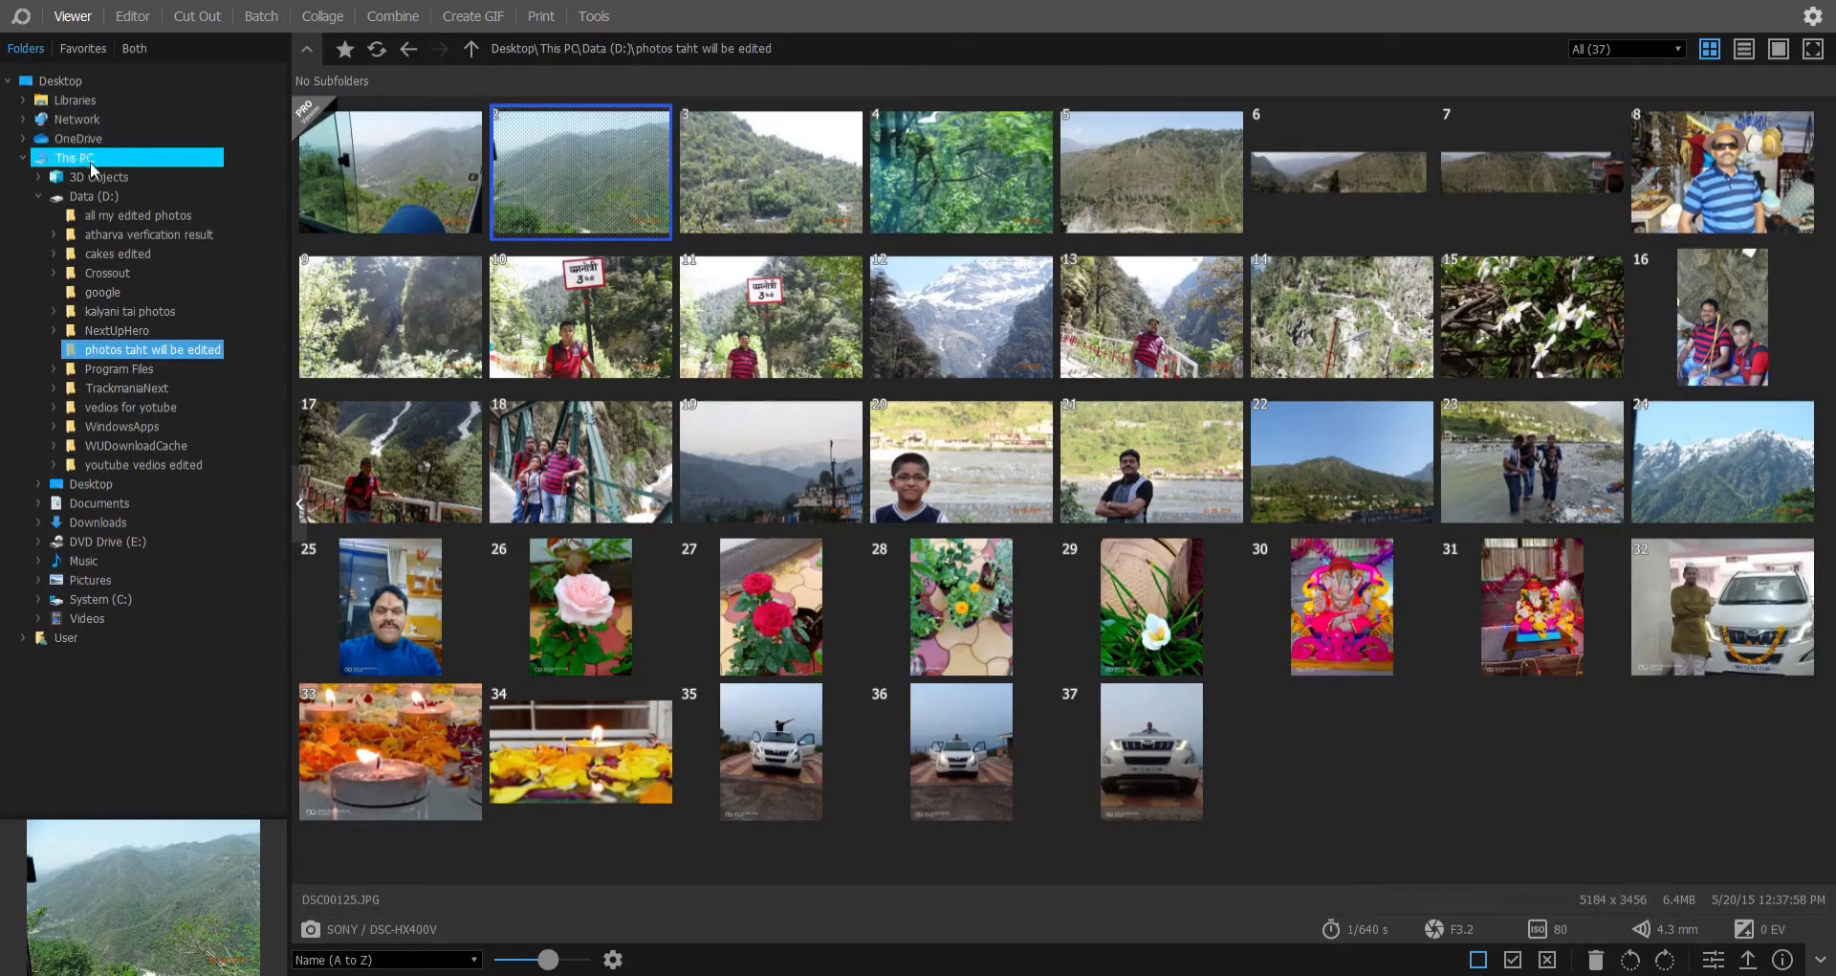
pyautogui.click(162, 291)
pyautogui.click(198, 216)
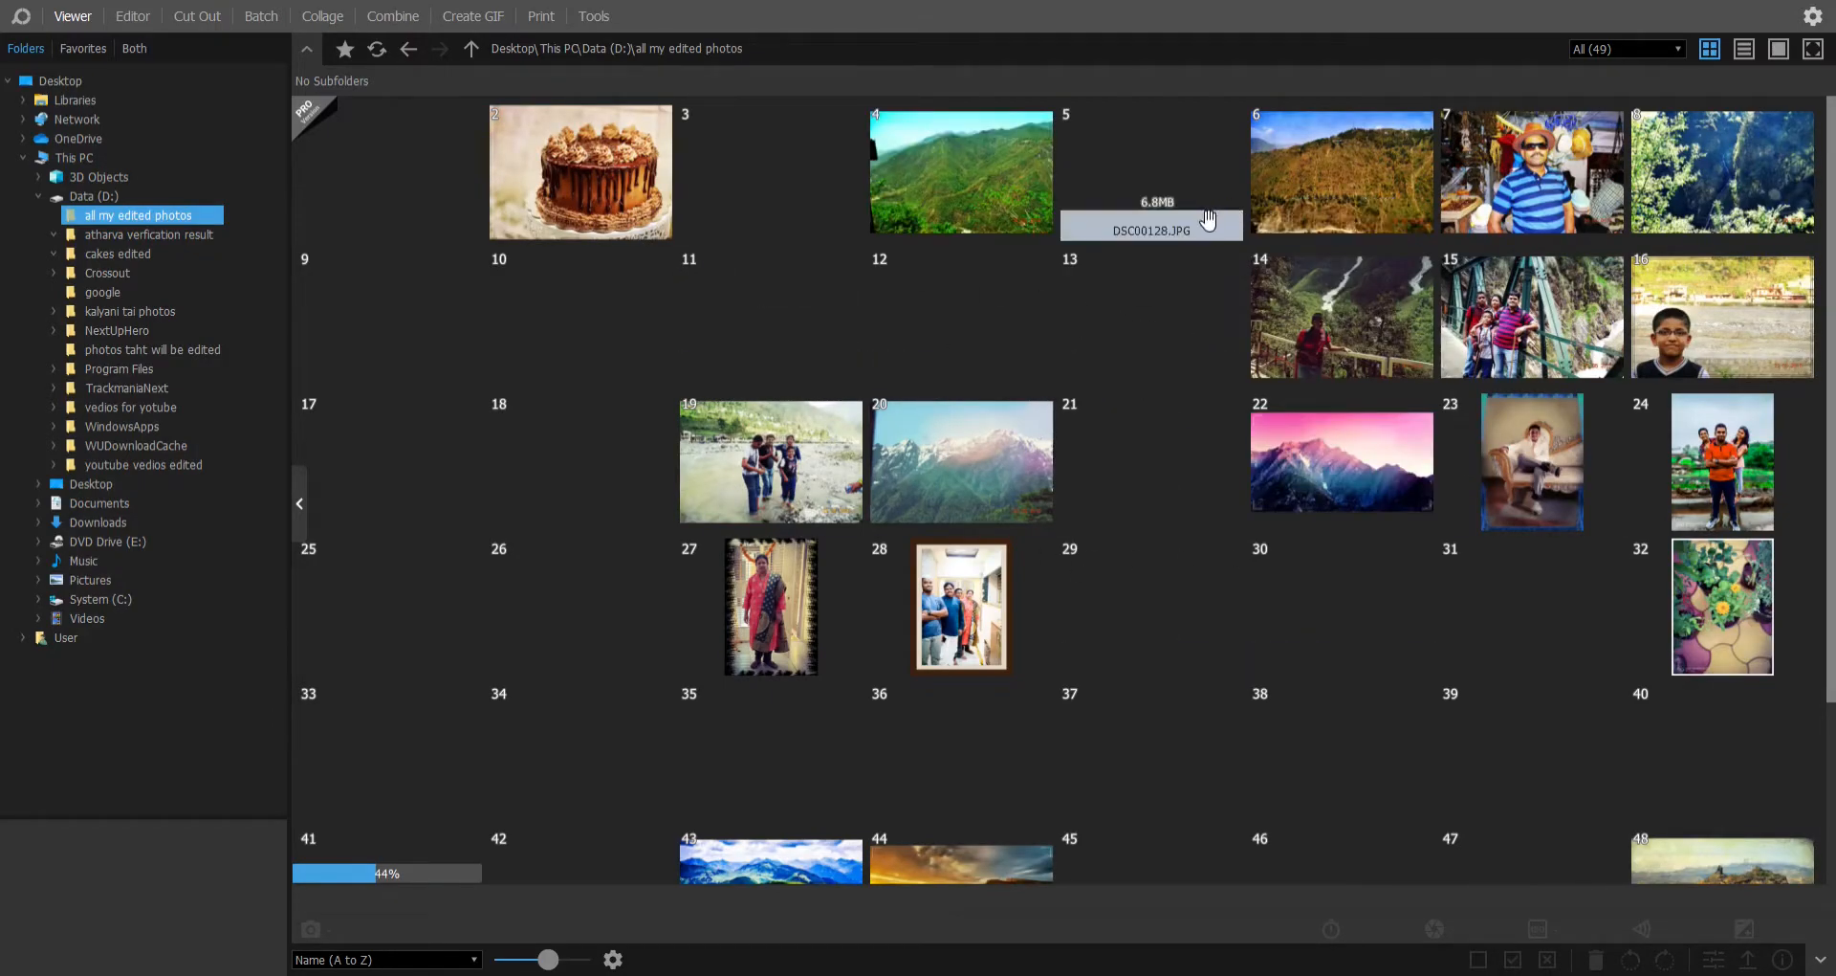
pyautogui.scroll(-3, 1304, 492)
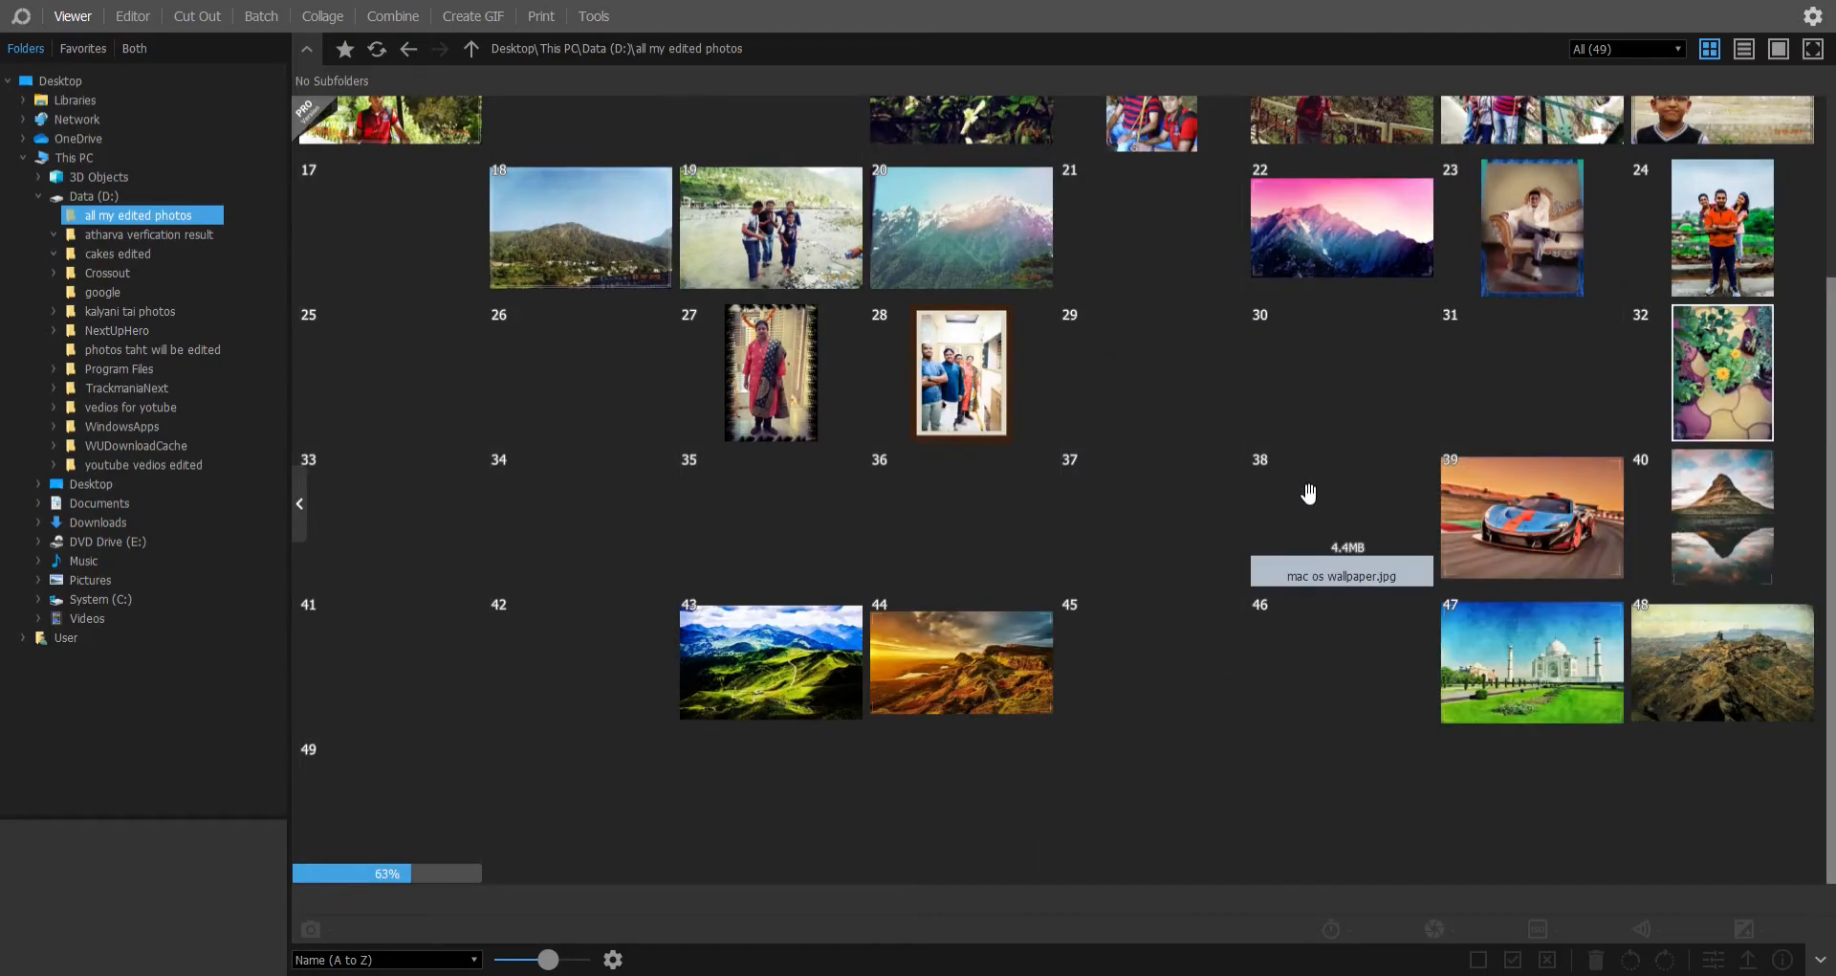
pyautogui.click(1350, 653)
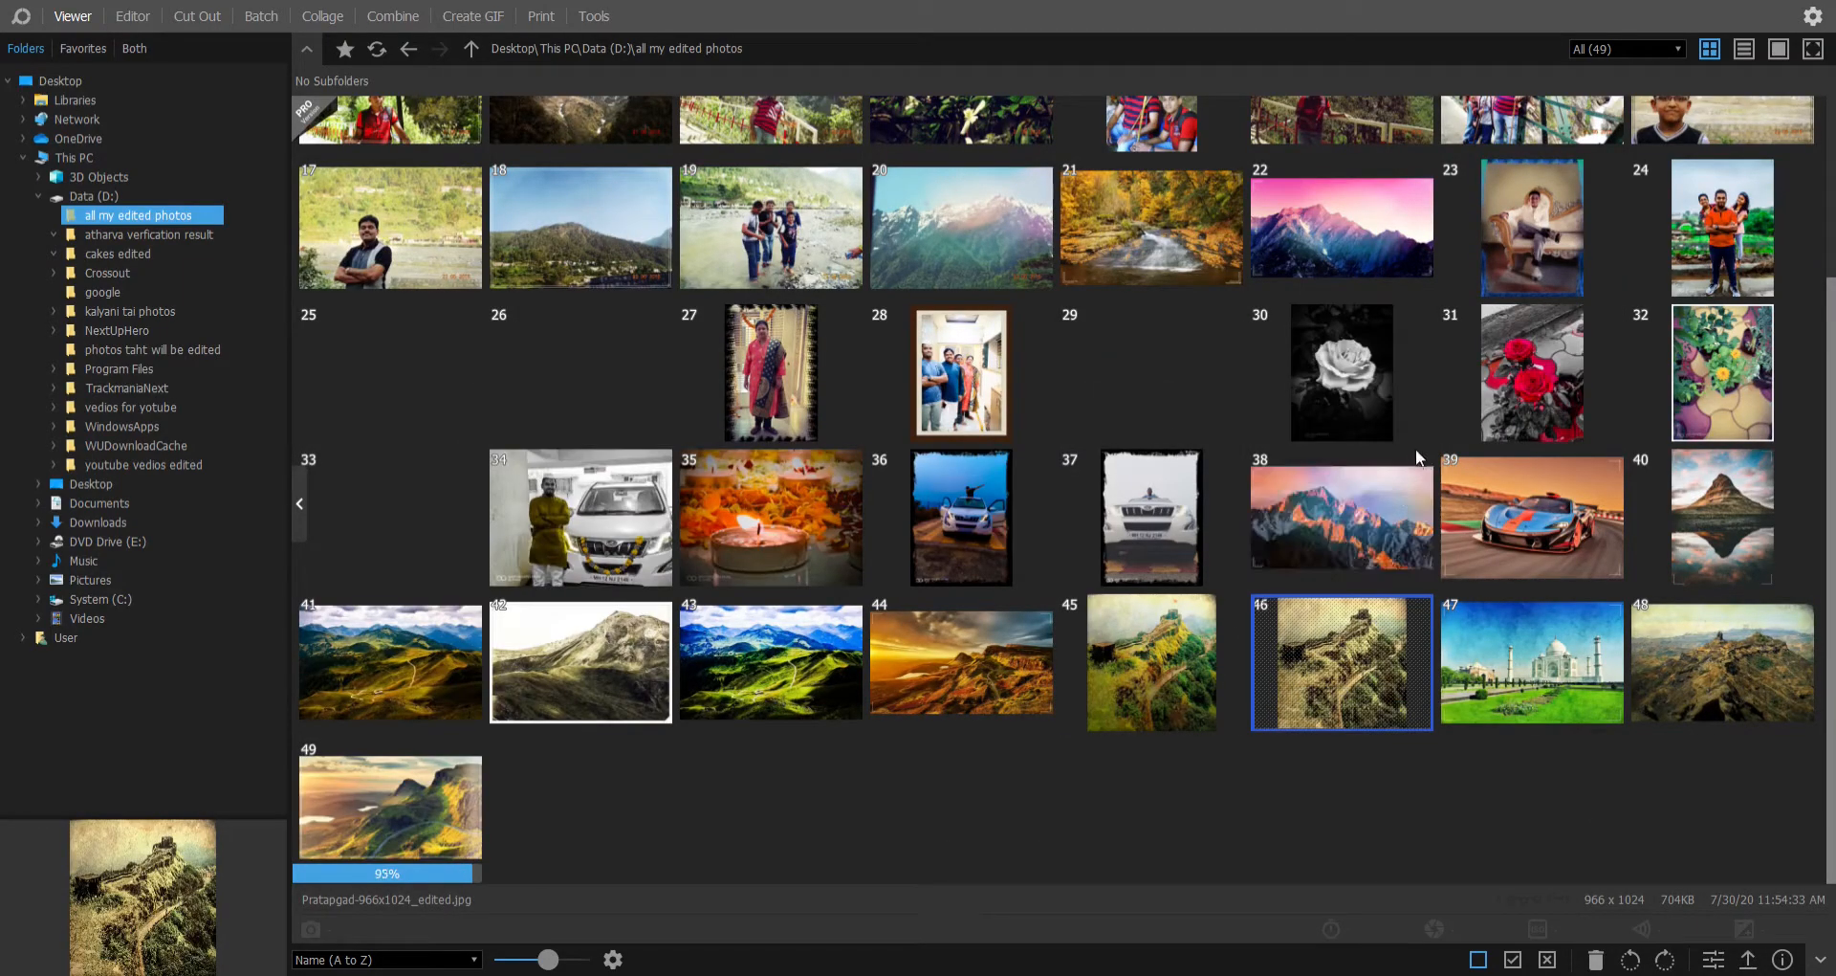
pyautogui.click(1241, 820)
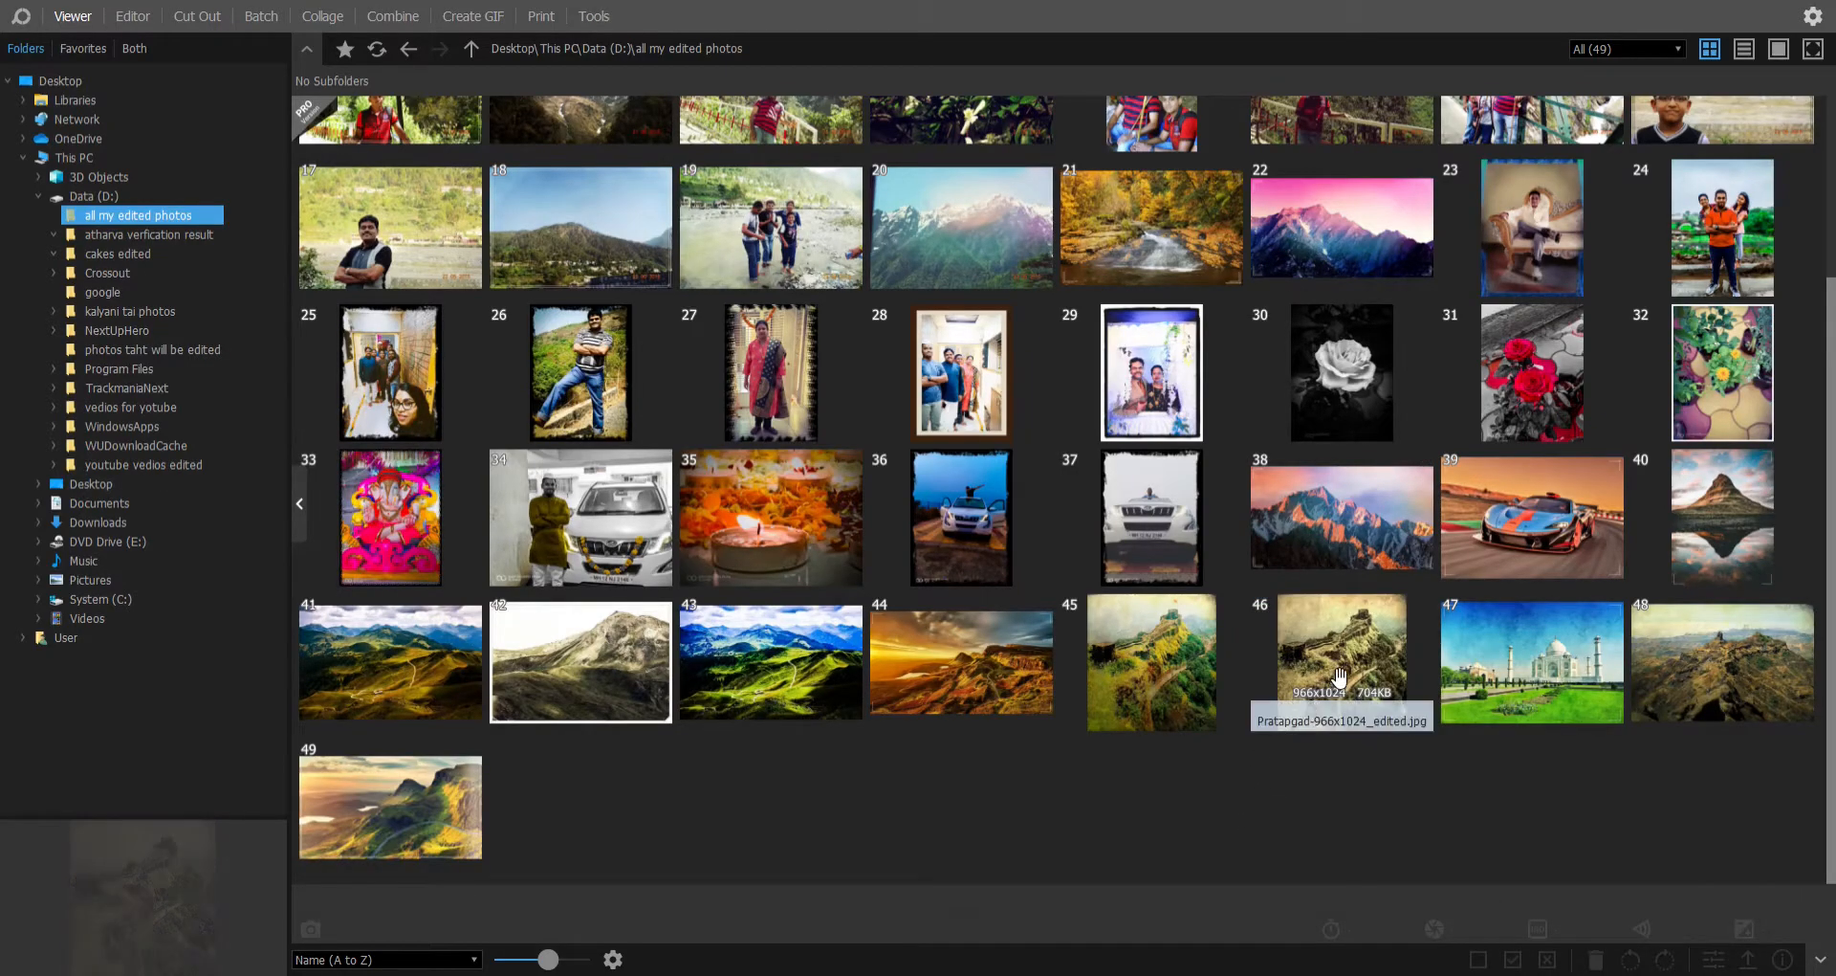
pyautogui.doubleClick(1340, 679)
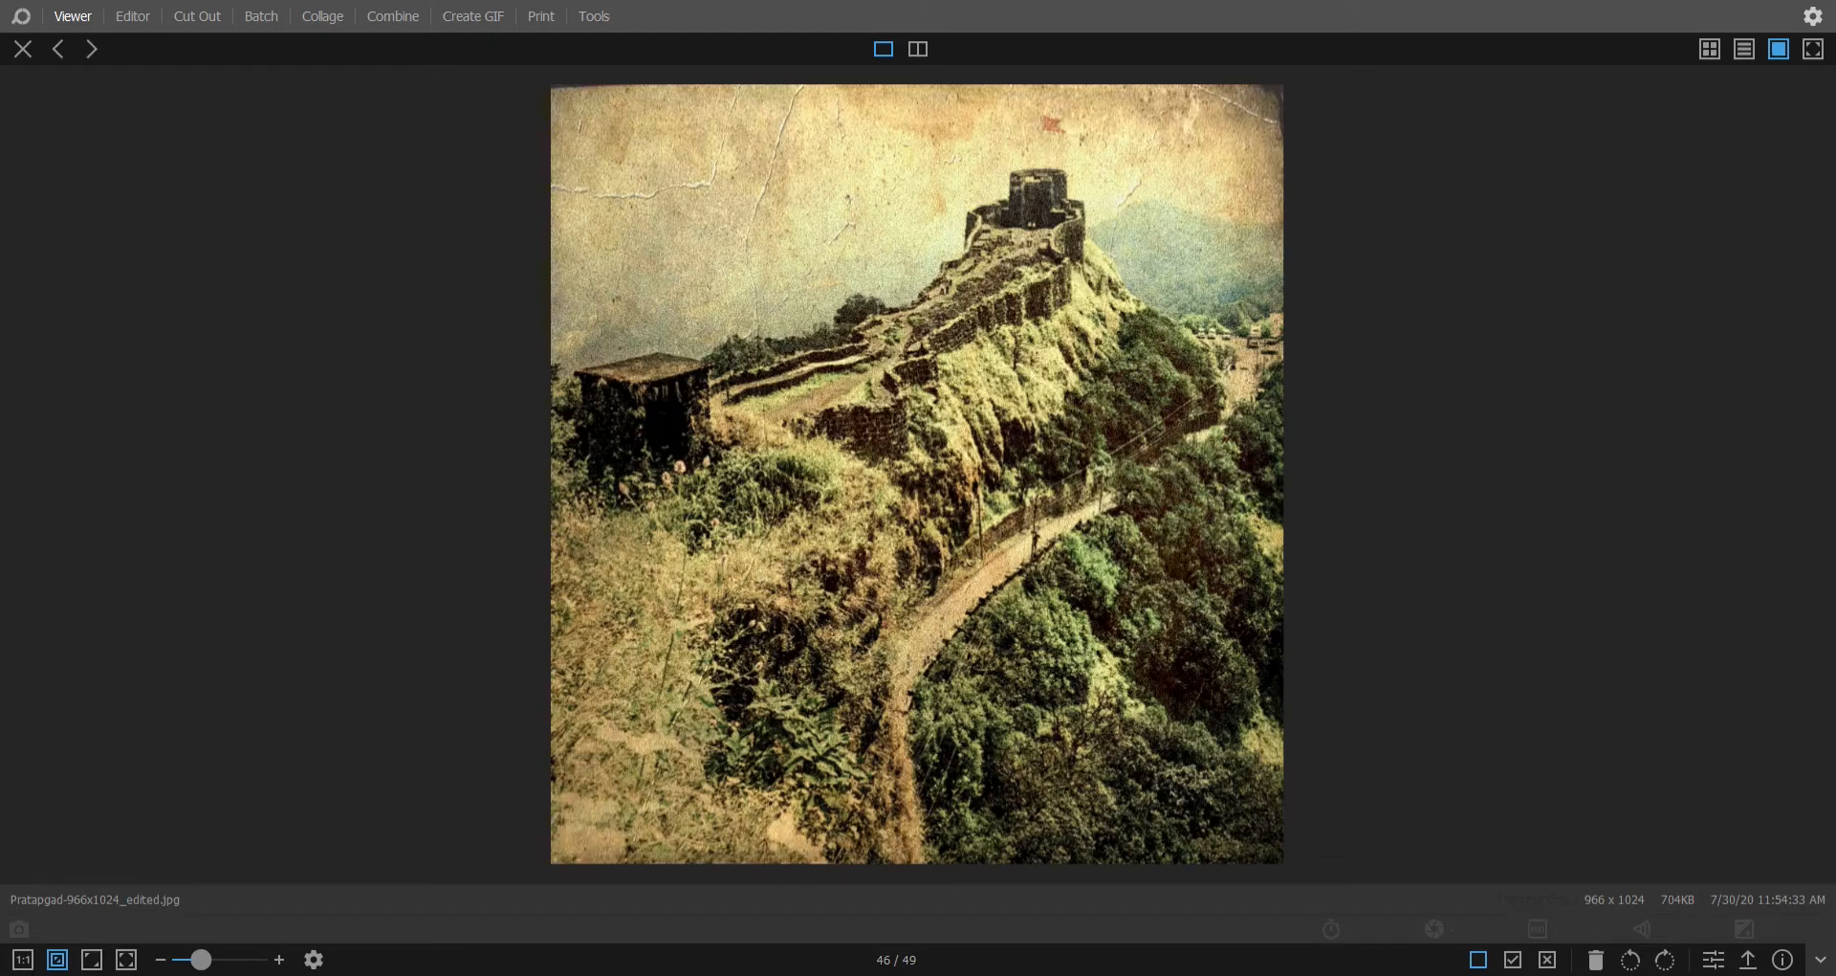
# Step: Compare the fort photo with its neighbours taj mahal.jpg and Pratapgad-966x1024.jpg, and return to the mountain photo in the editor
pyautogui.click(86, 47)
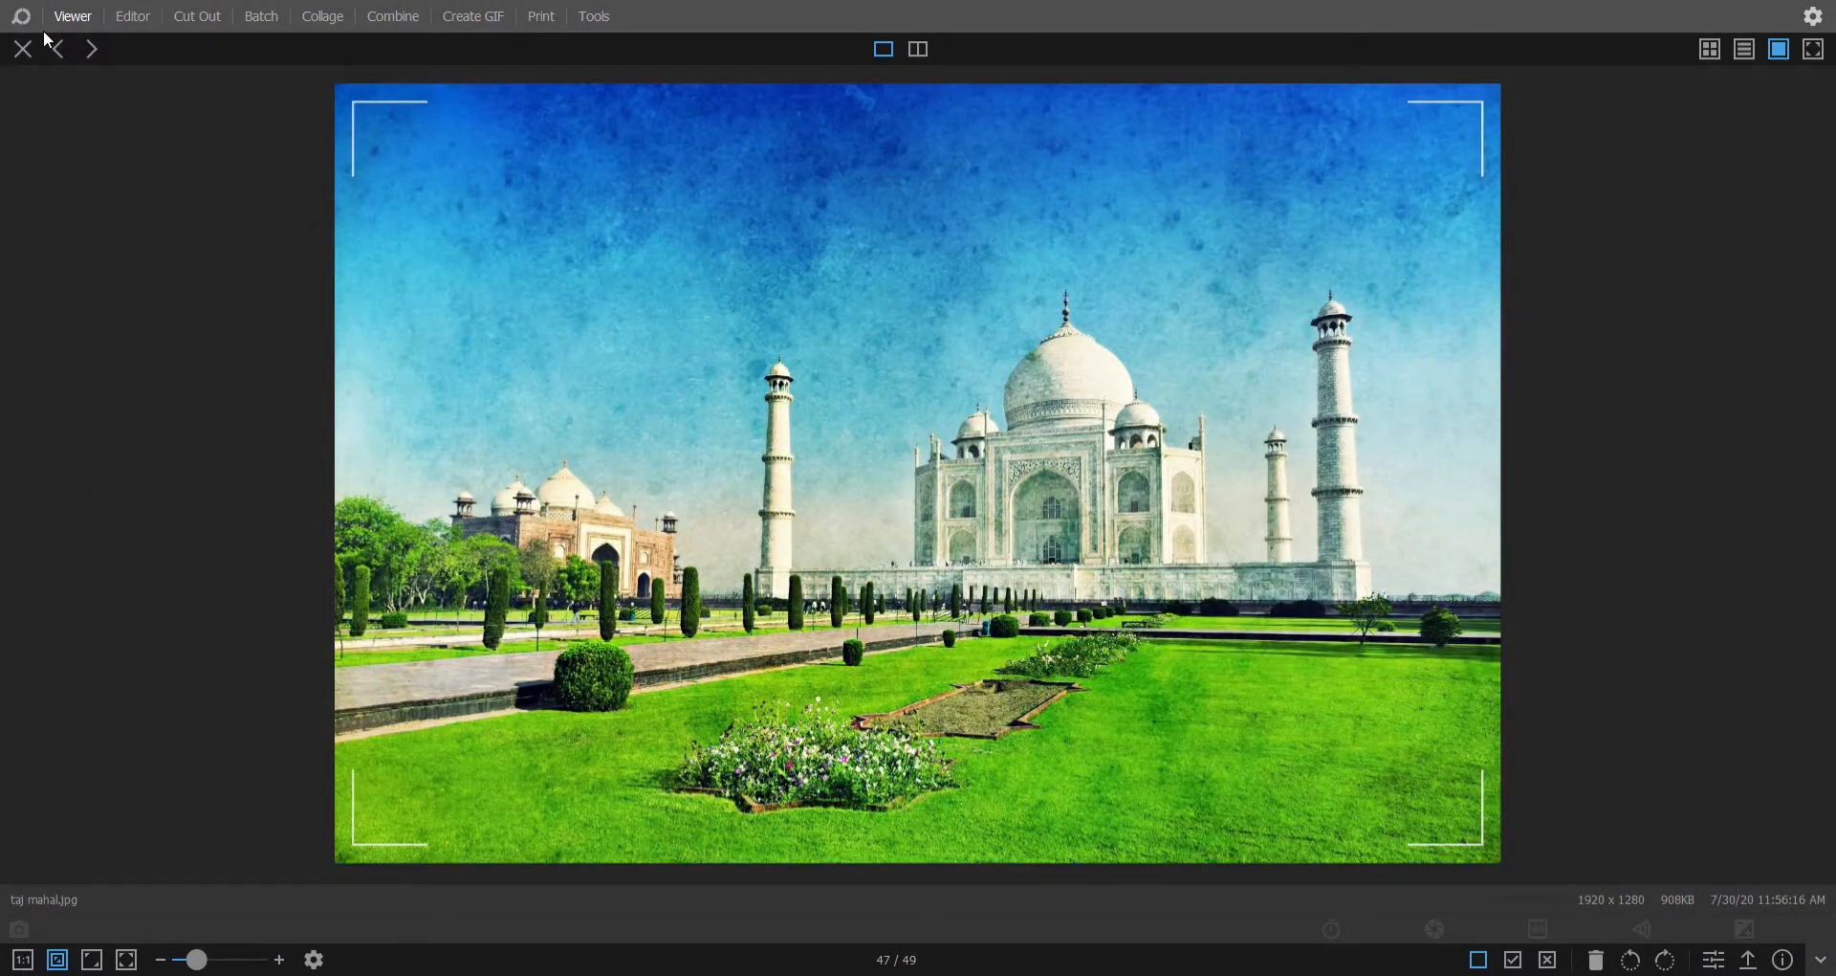
pyautogui.click(54, 49)
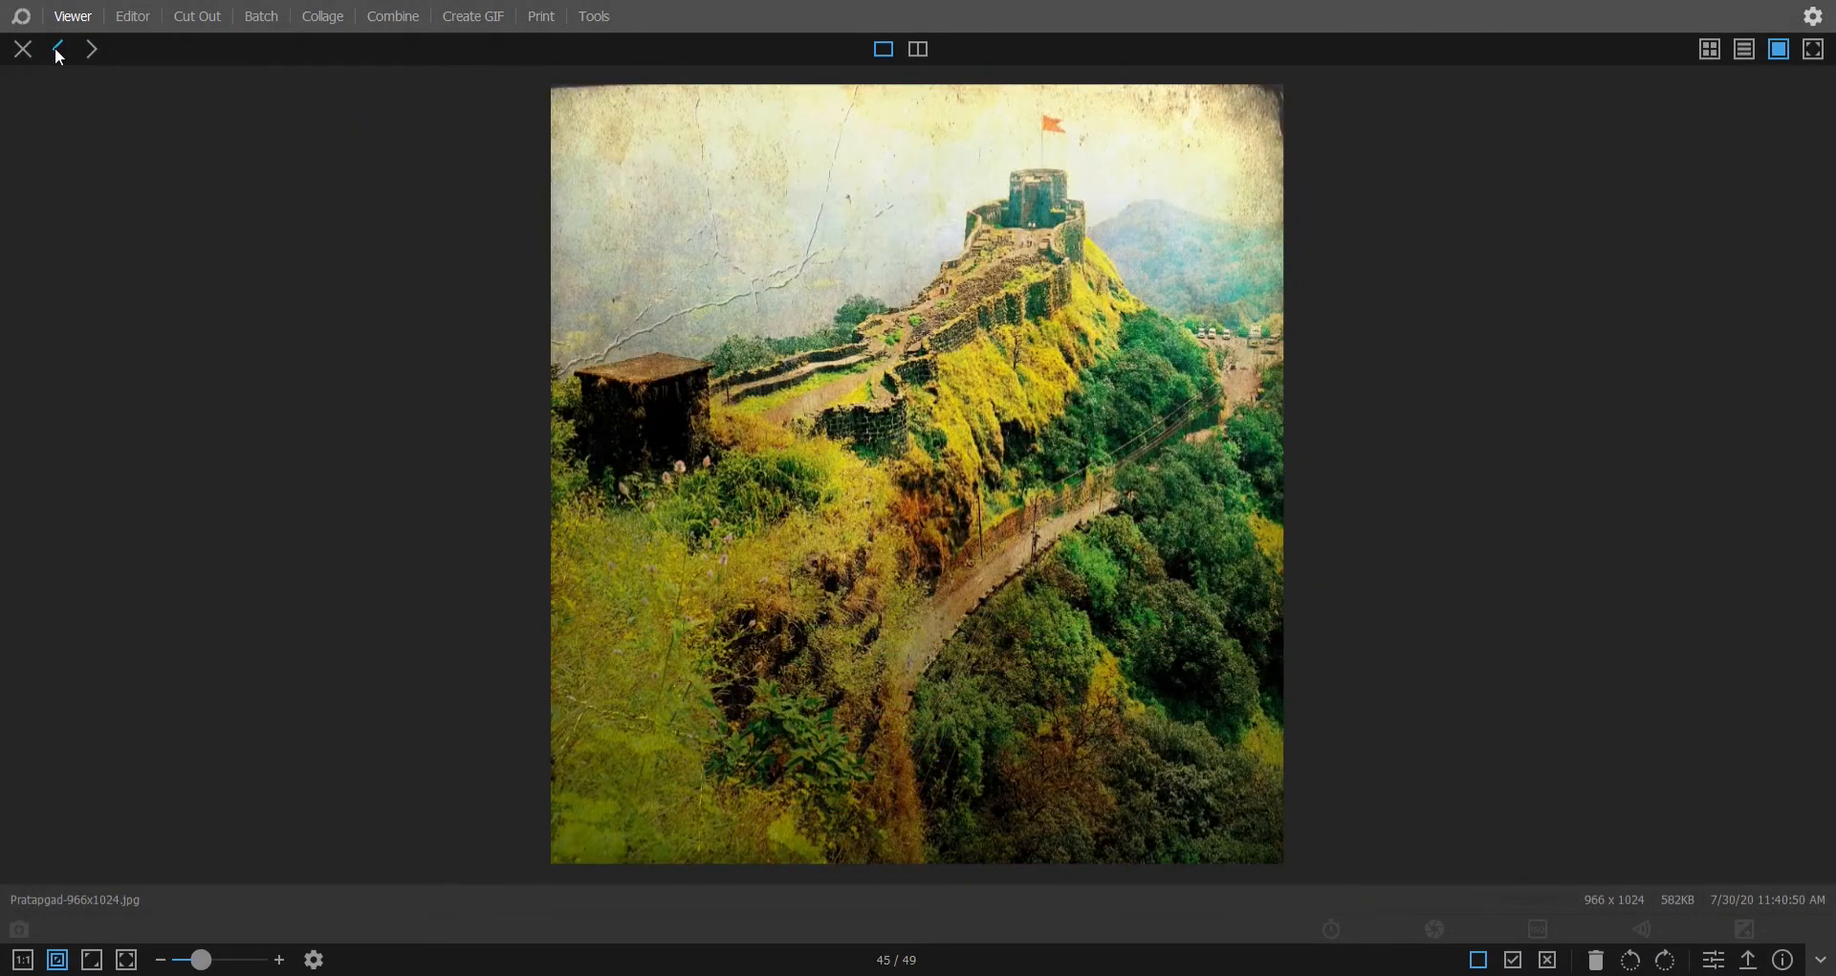
pyautogui.click(56, 49)
pyautogui.click(56, 49)
pyautogui.click(90, 53)
pyautogui.click(90, 53)
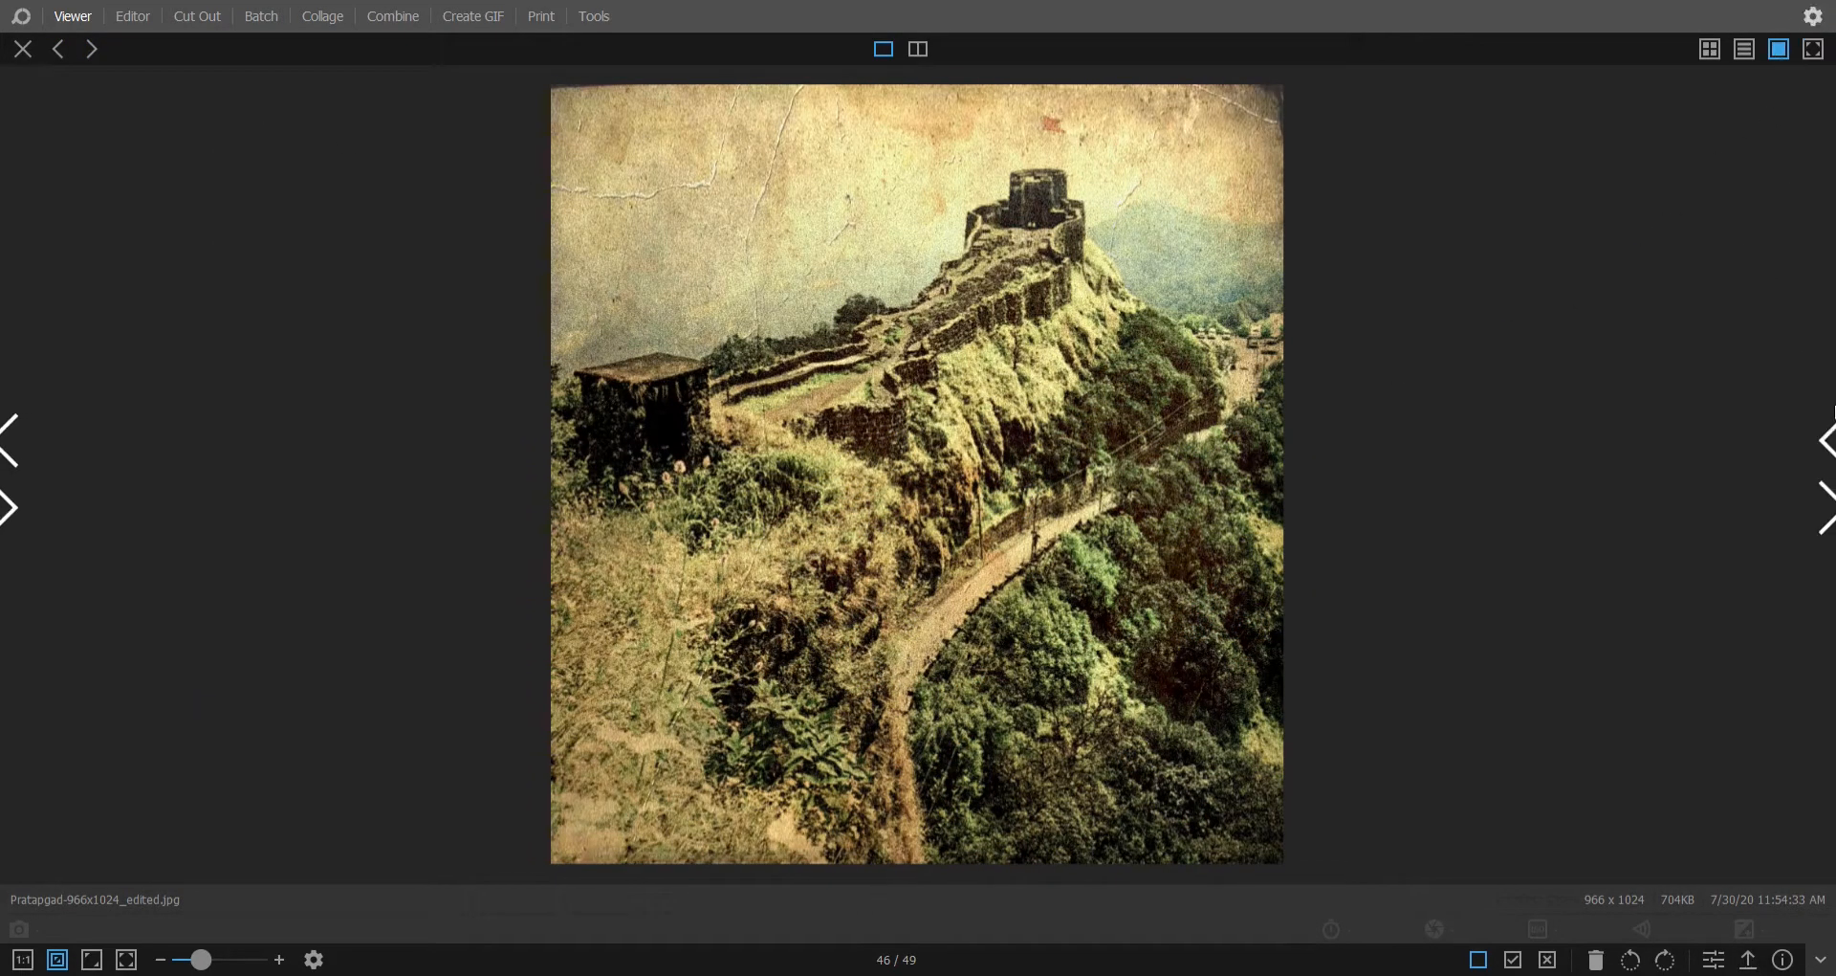
pyautogui.doubleClick(790, 245)
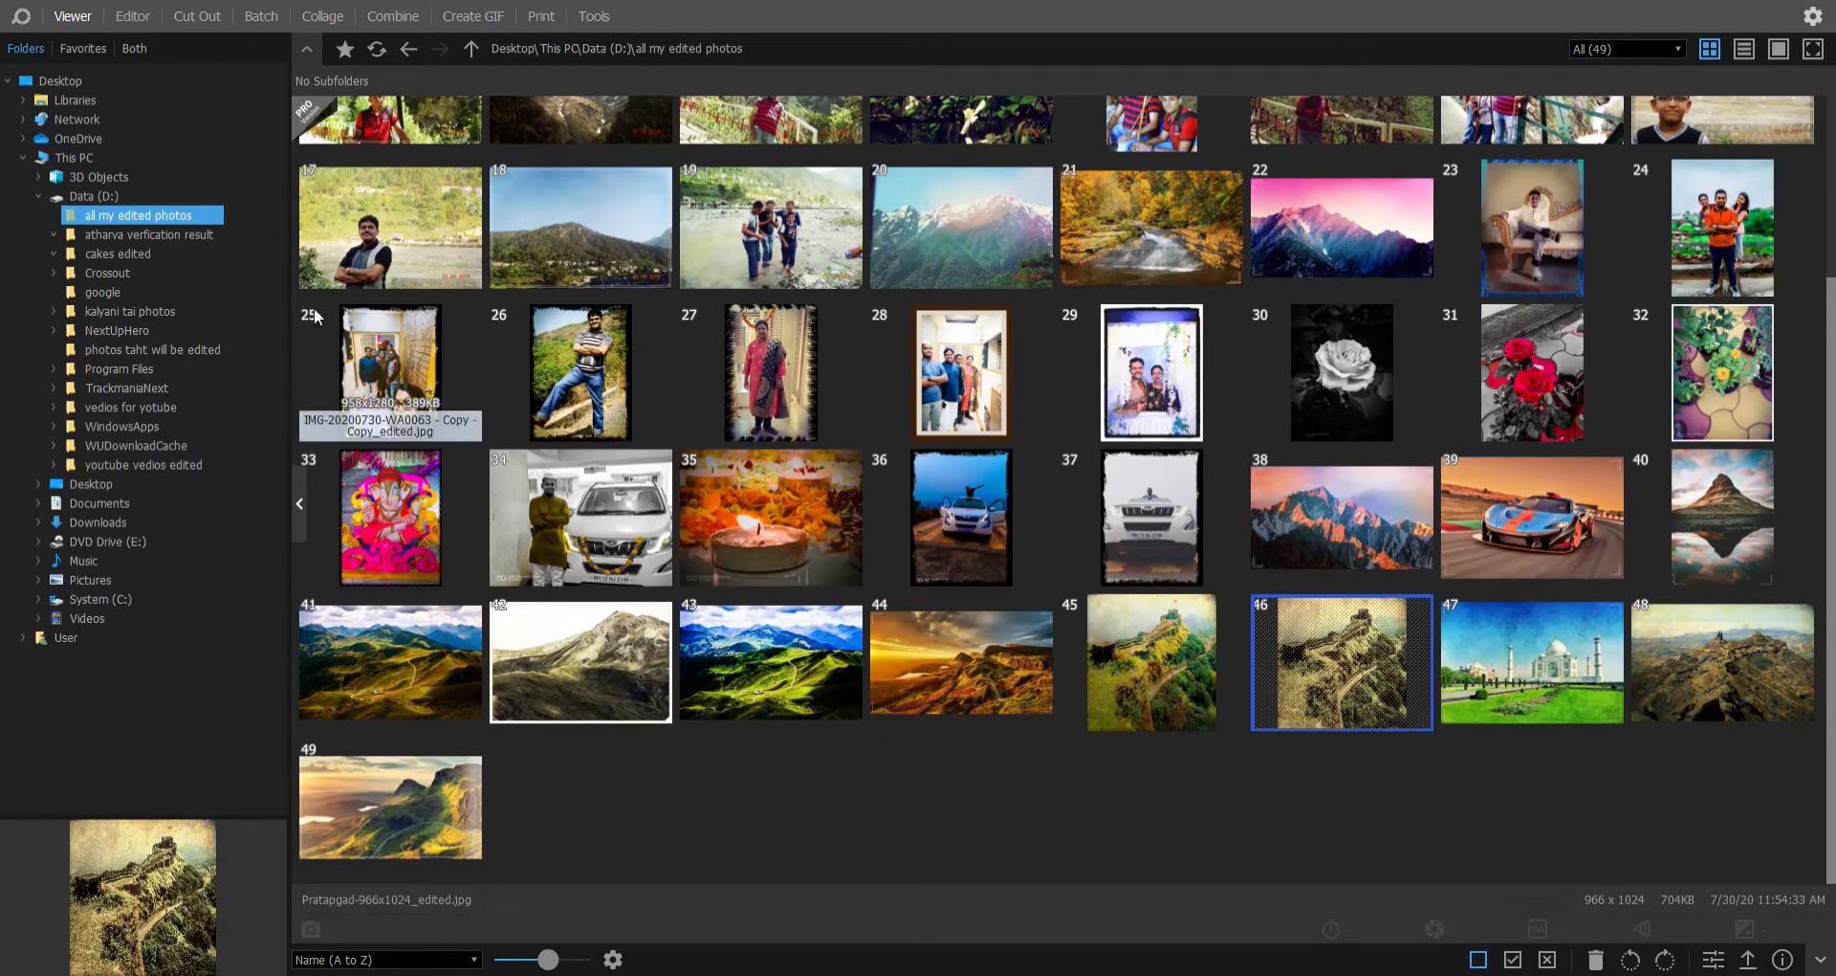
pyautogui.click(149, 16)
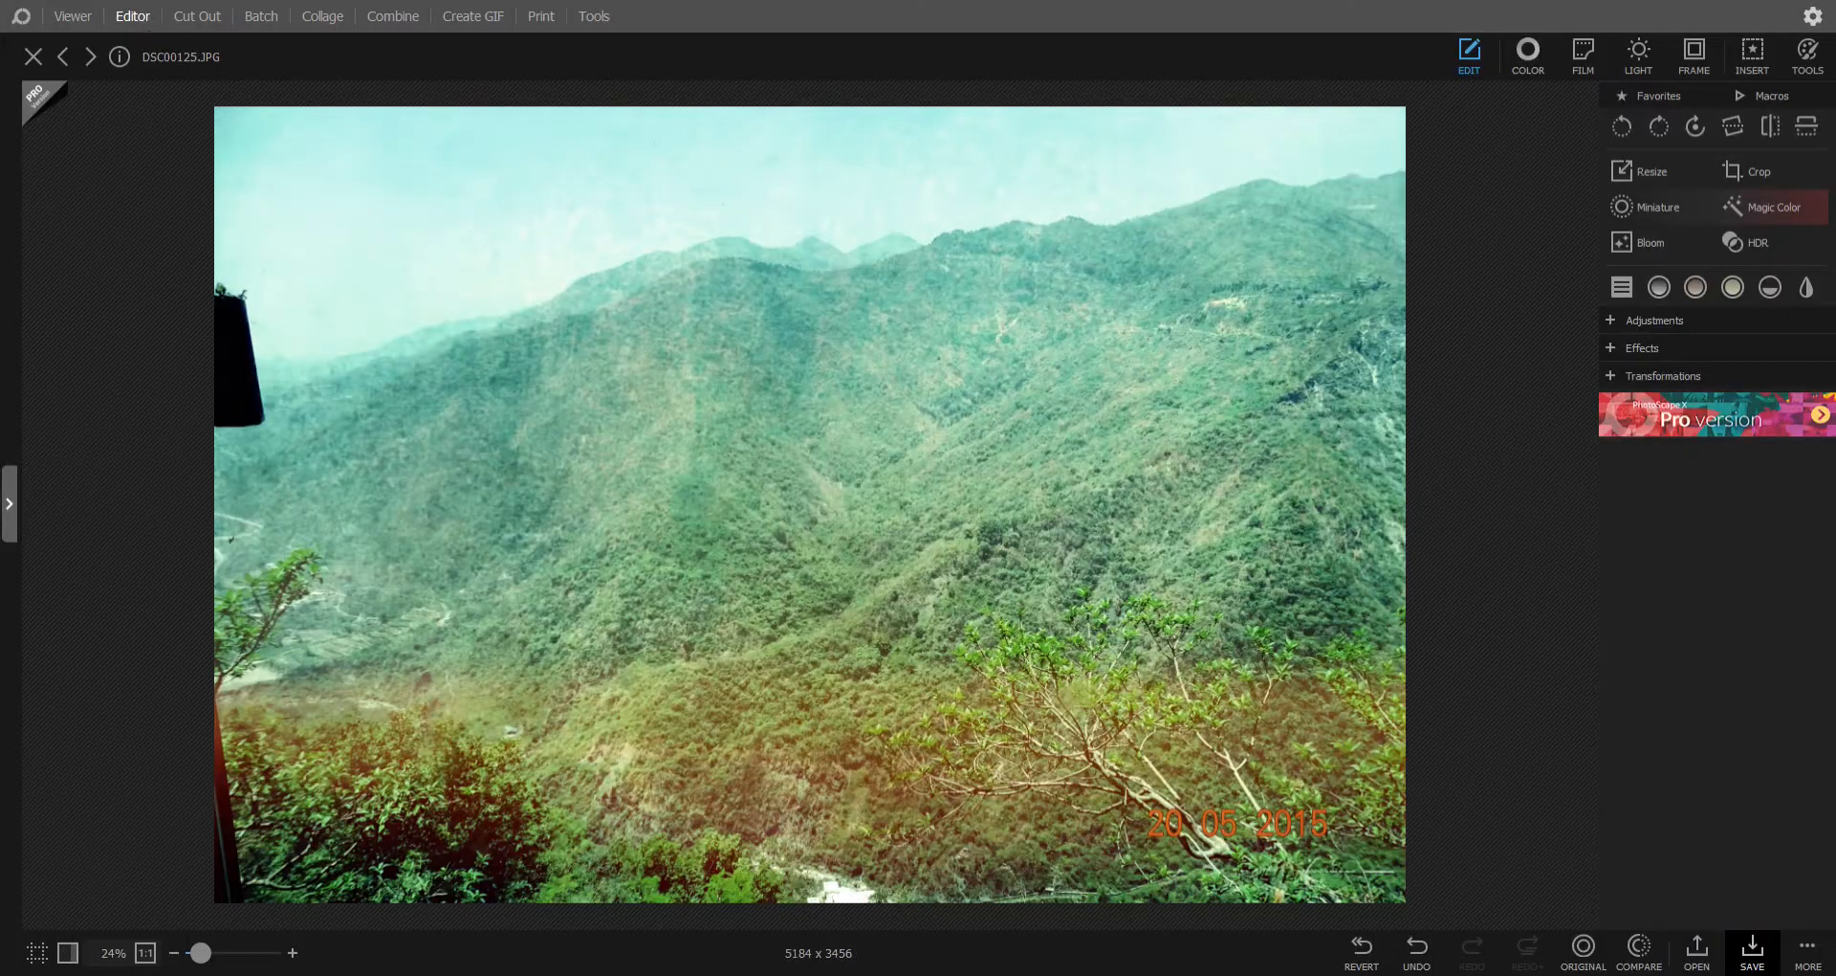